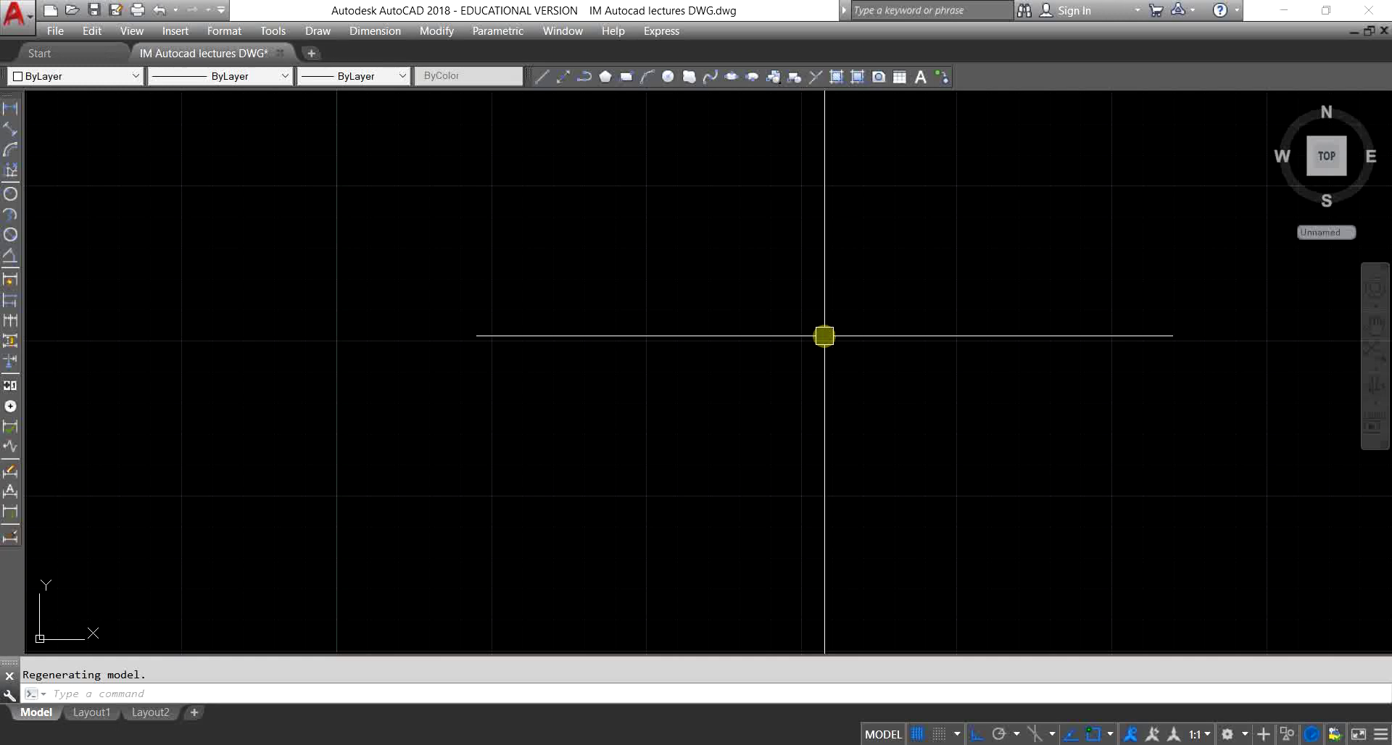
Step: Draw a freehand rectangle, slightly wider than tall, in the empty drawing area
key(Escape)
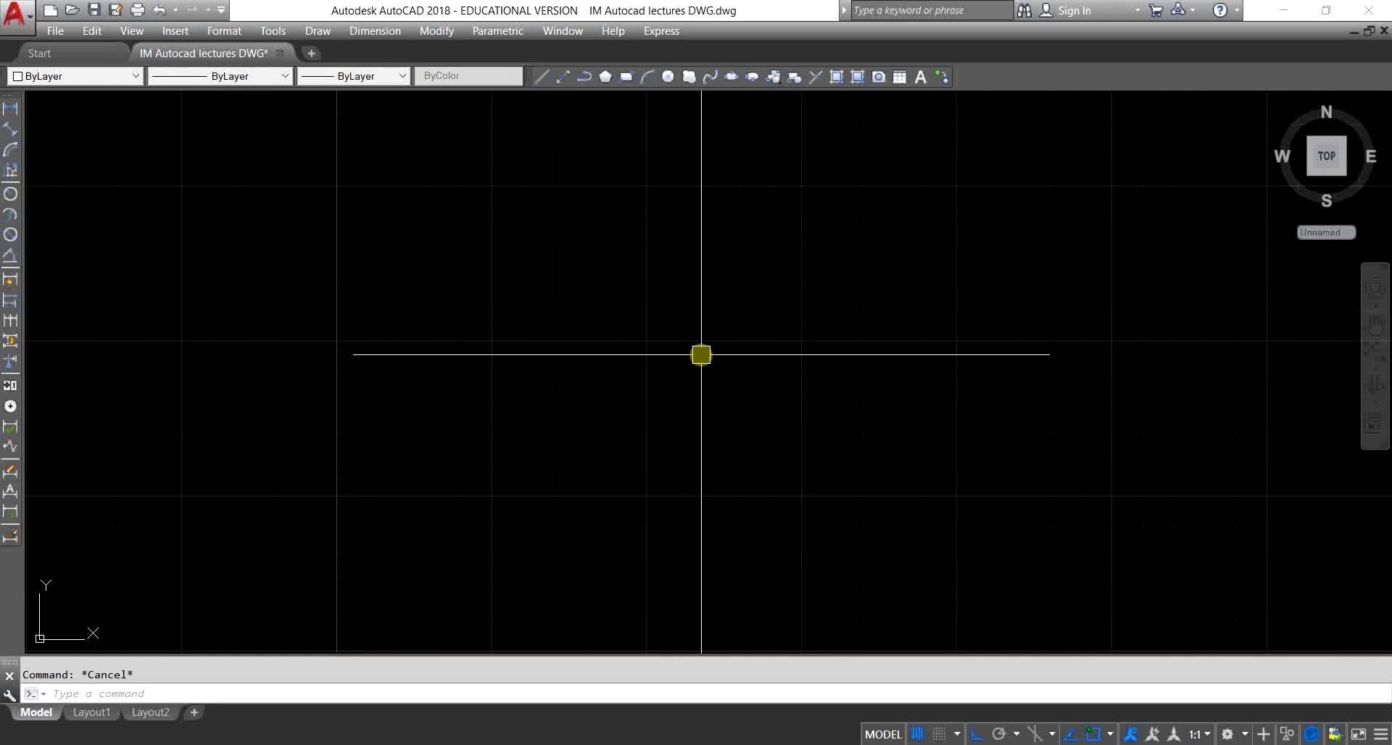
text(rec)
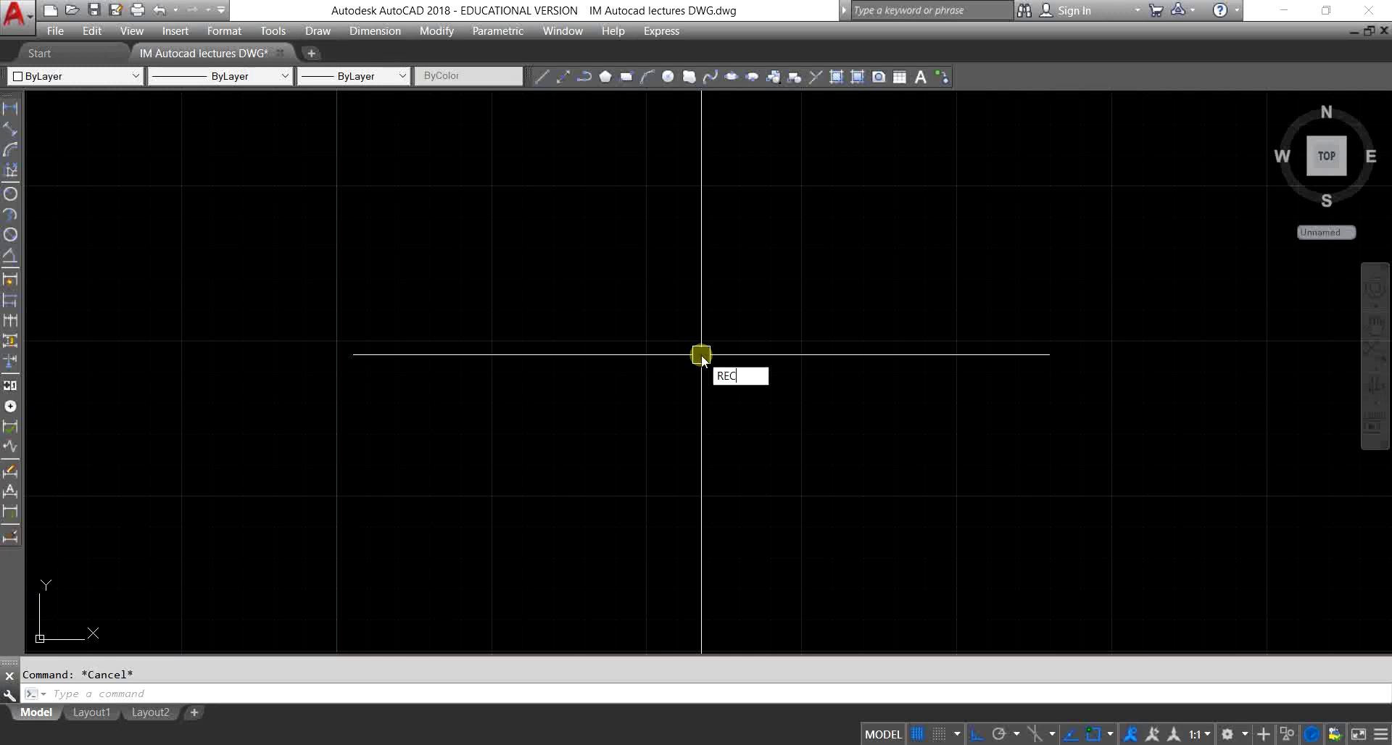
key(Return)
click(428, 243)
click(768, 534)
key(Escape)
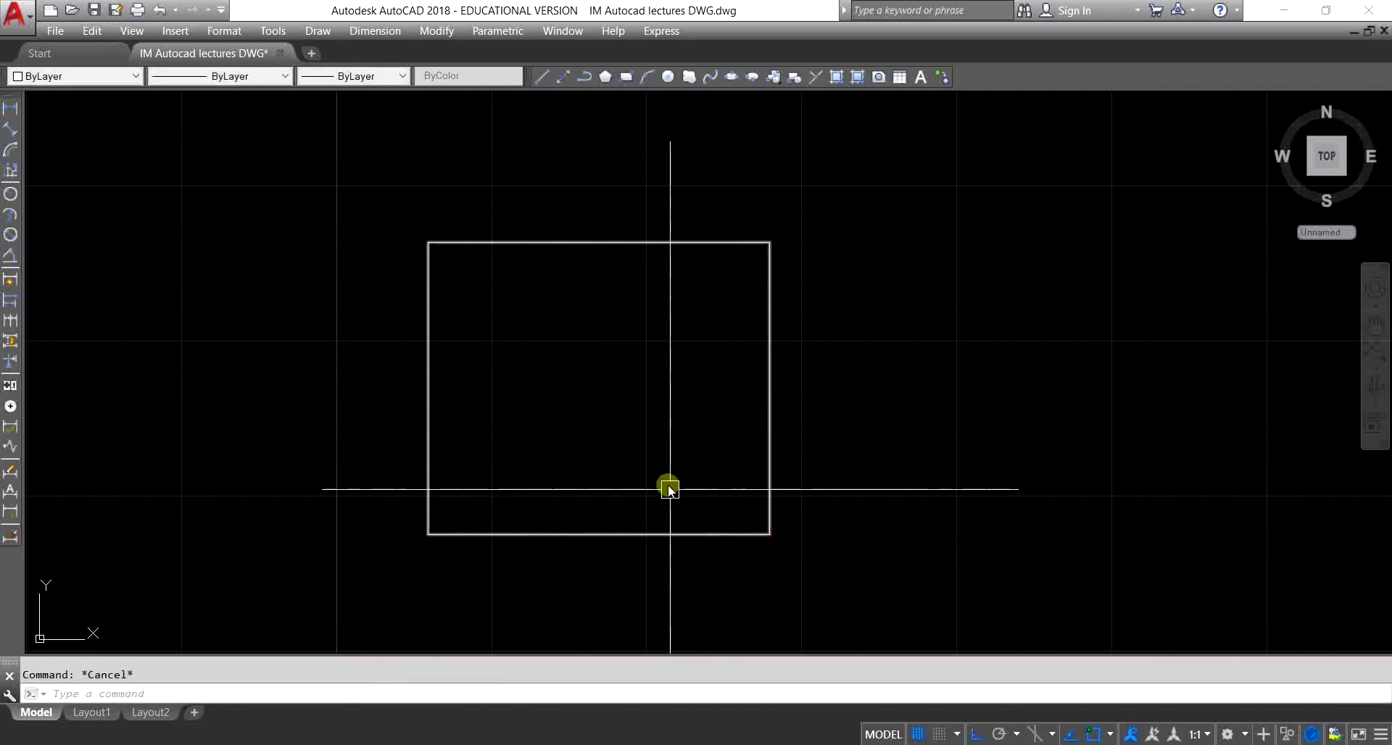
middle_drag(668, 488, 597, 382)
scroll(540, 385, down, 2)
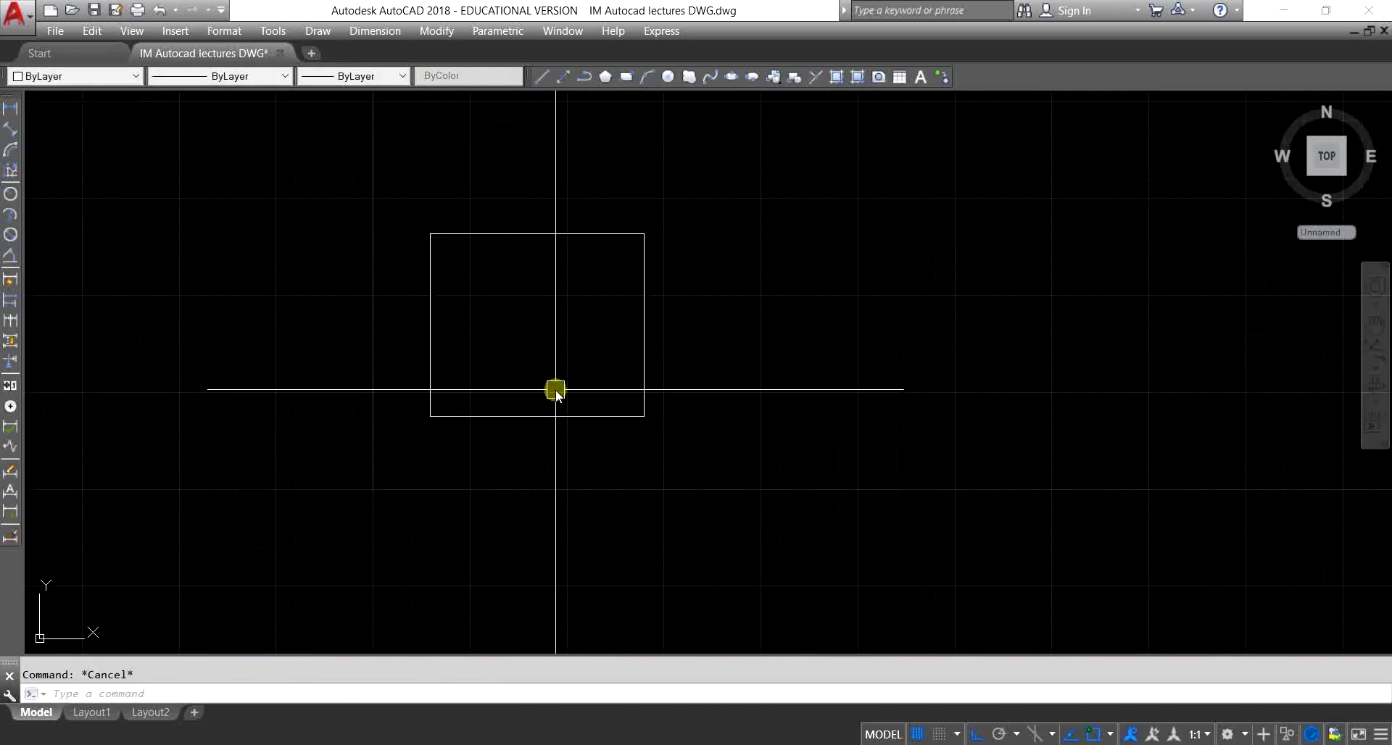
click(573, 416)
click(547, 466)
key(Escape)
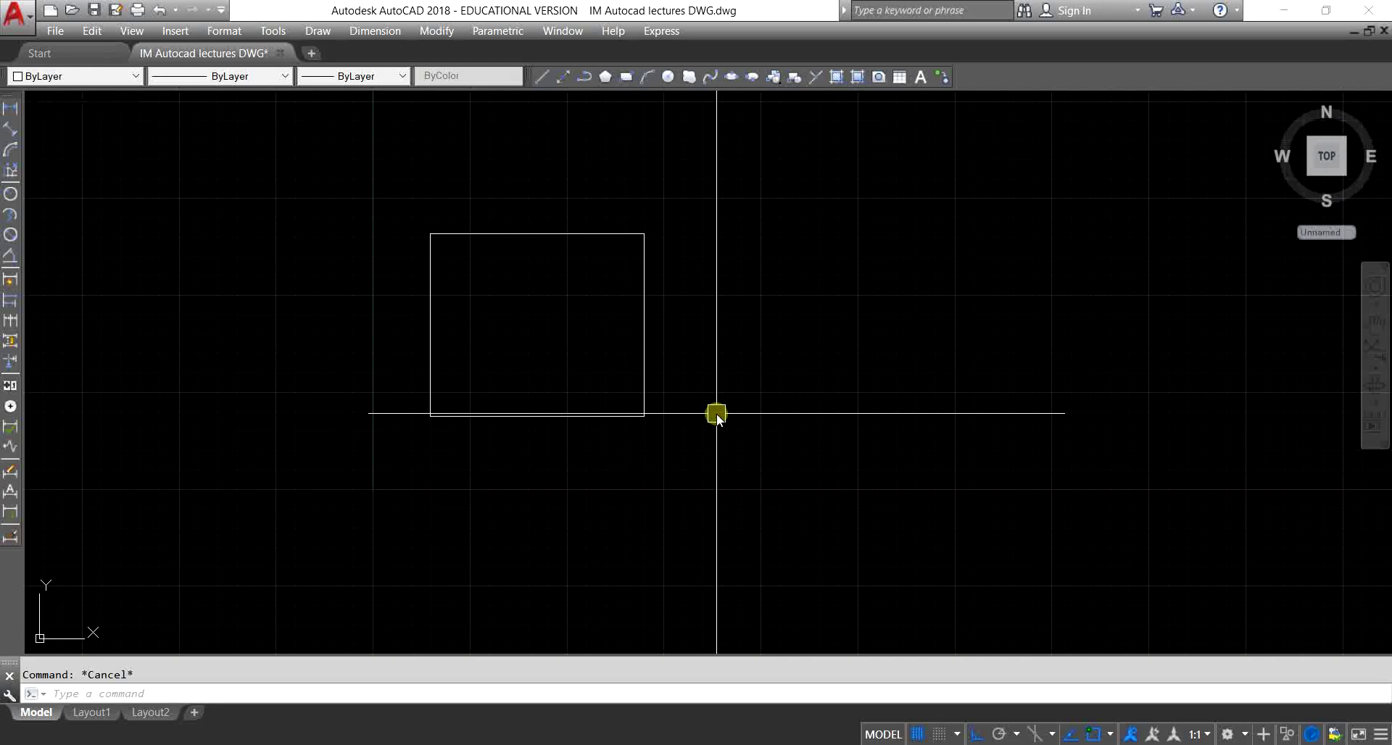
Step: Scale the rectangle by a factor of 2 from a base point outside its lower-right corner
text(SC)
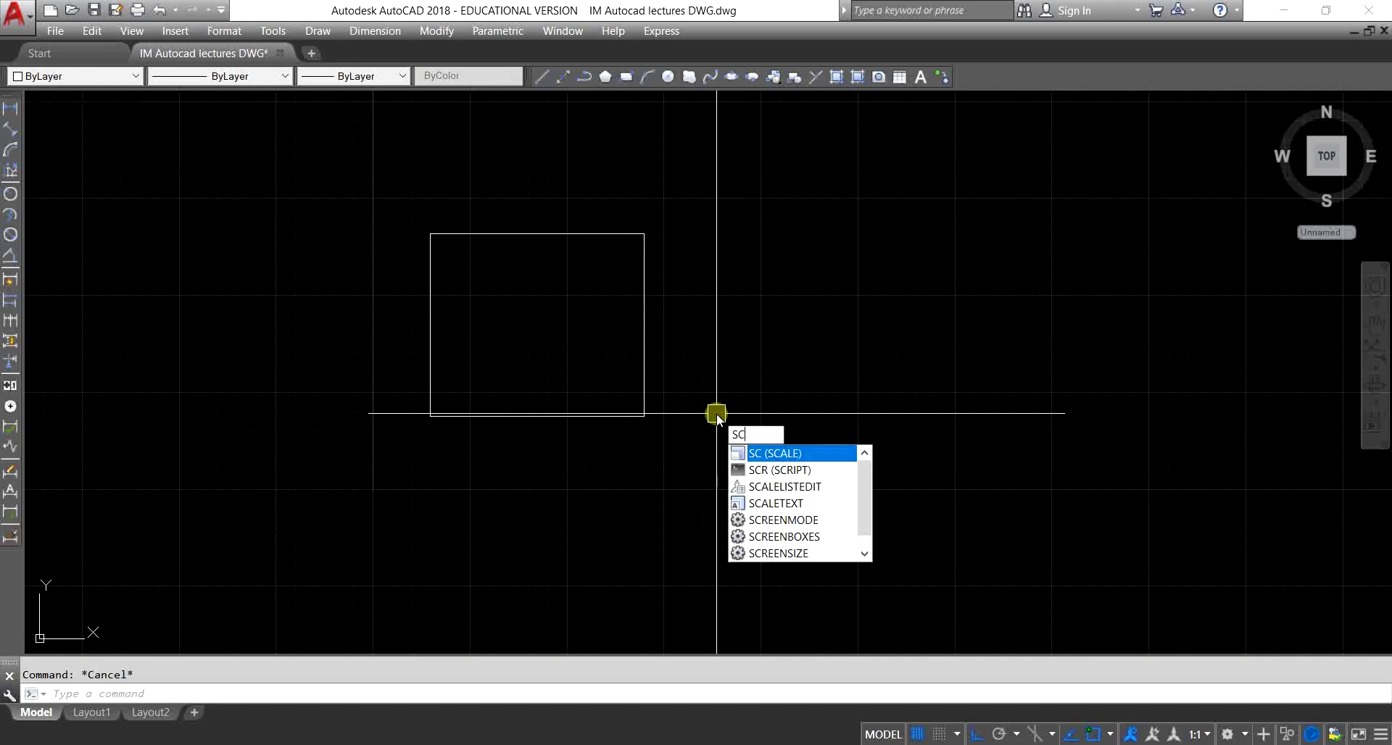
key(Return)
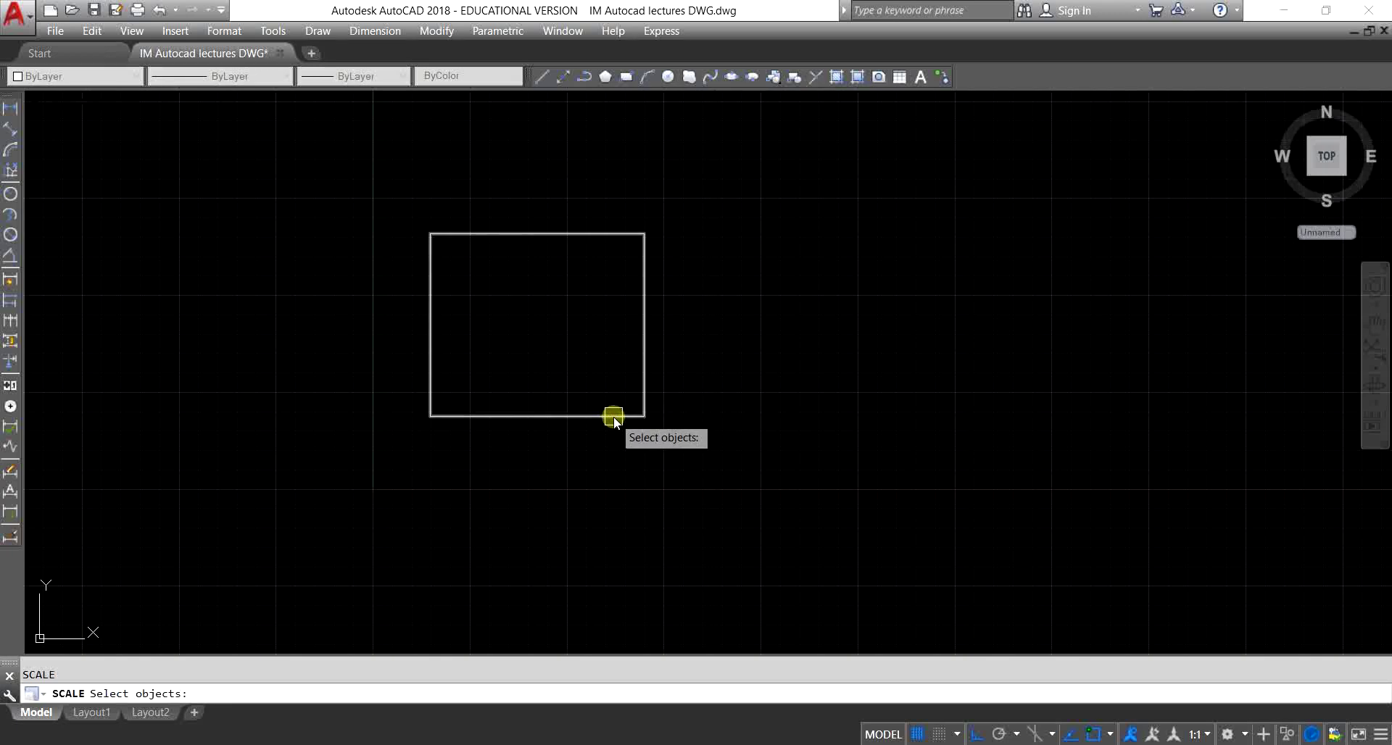
click(614, 416)
key(Return)
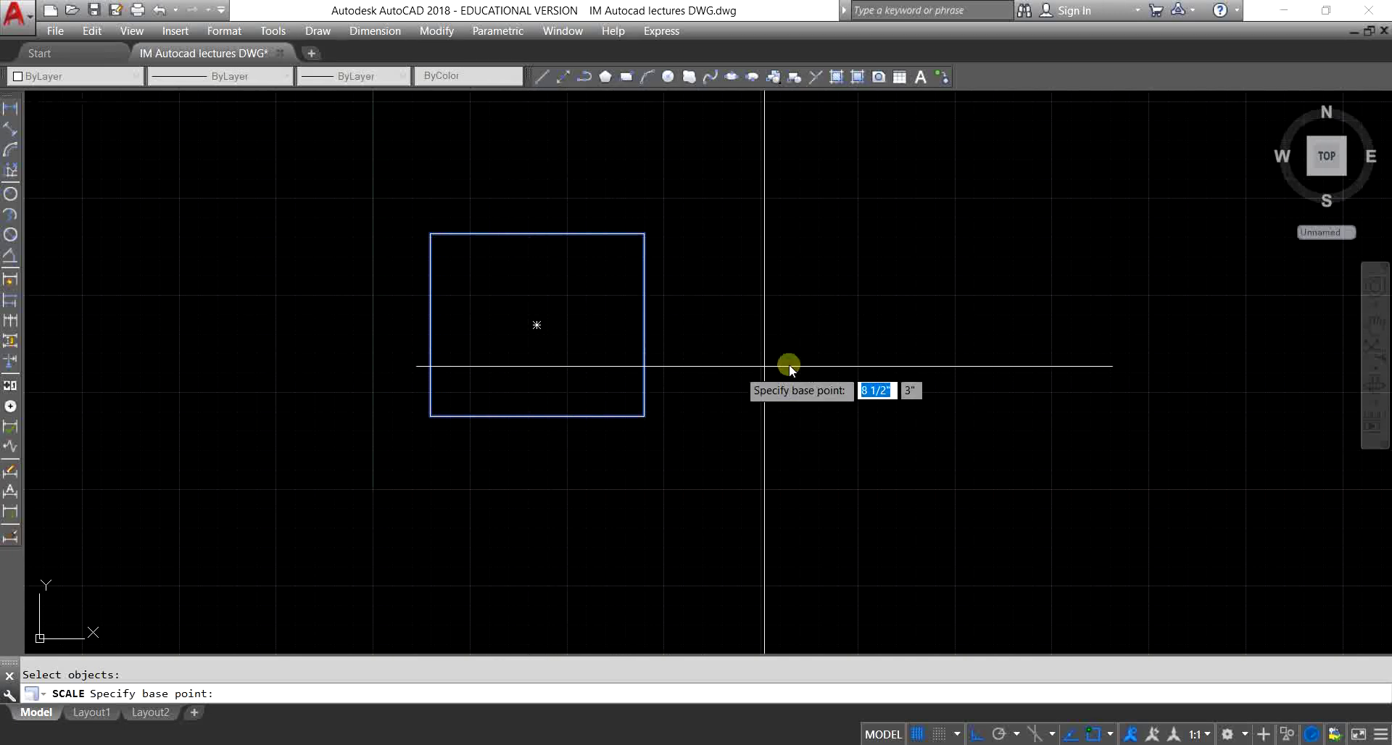
scroll(736, 337, down, 2)
scroll(732, 348, up, 2)
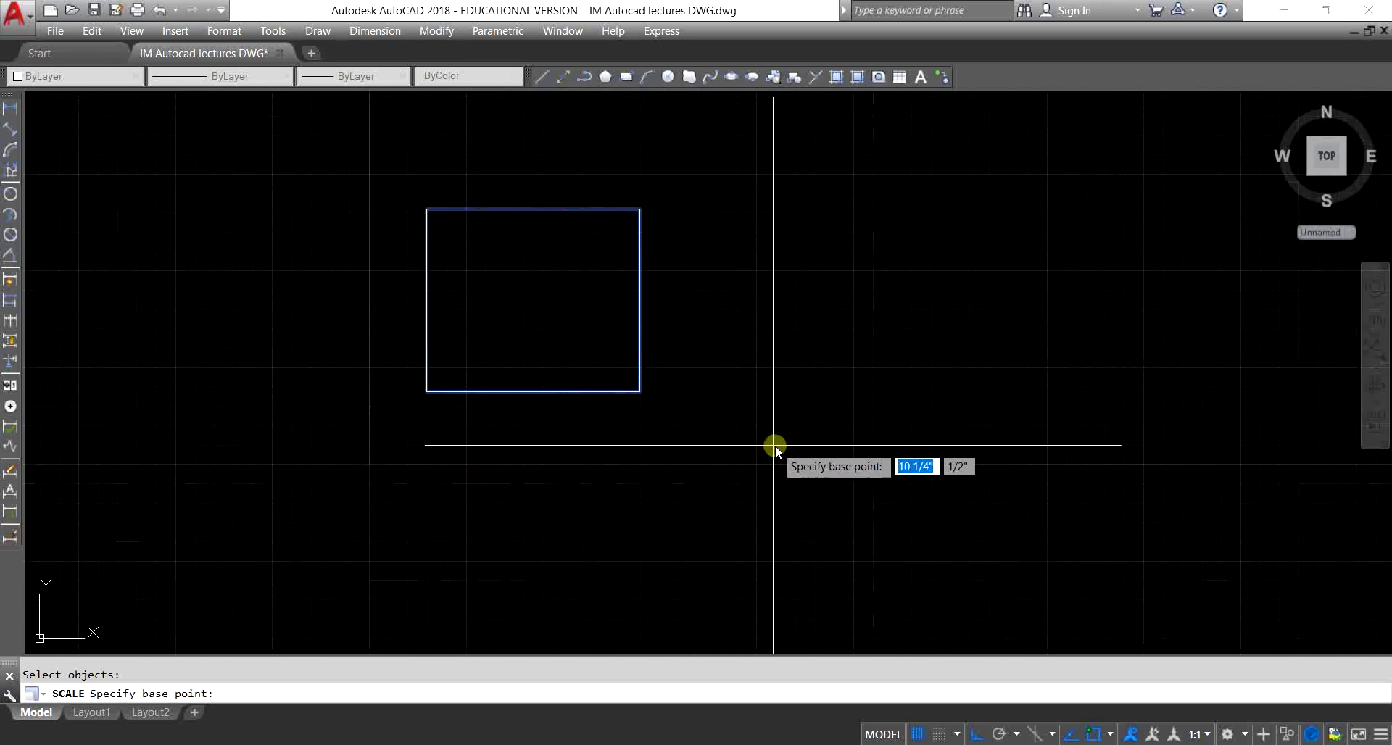
click(803, 444)
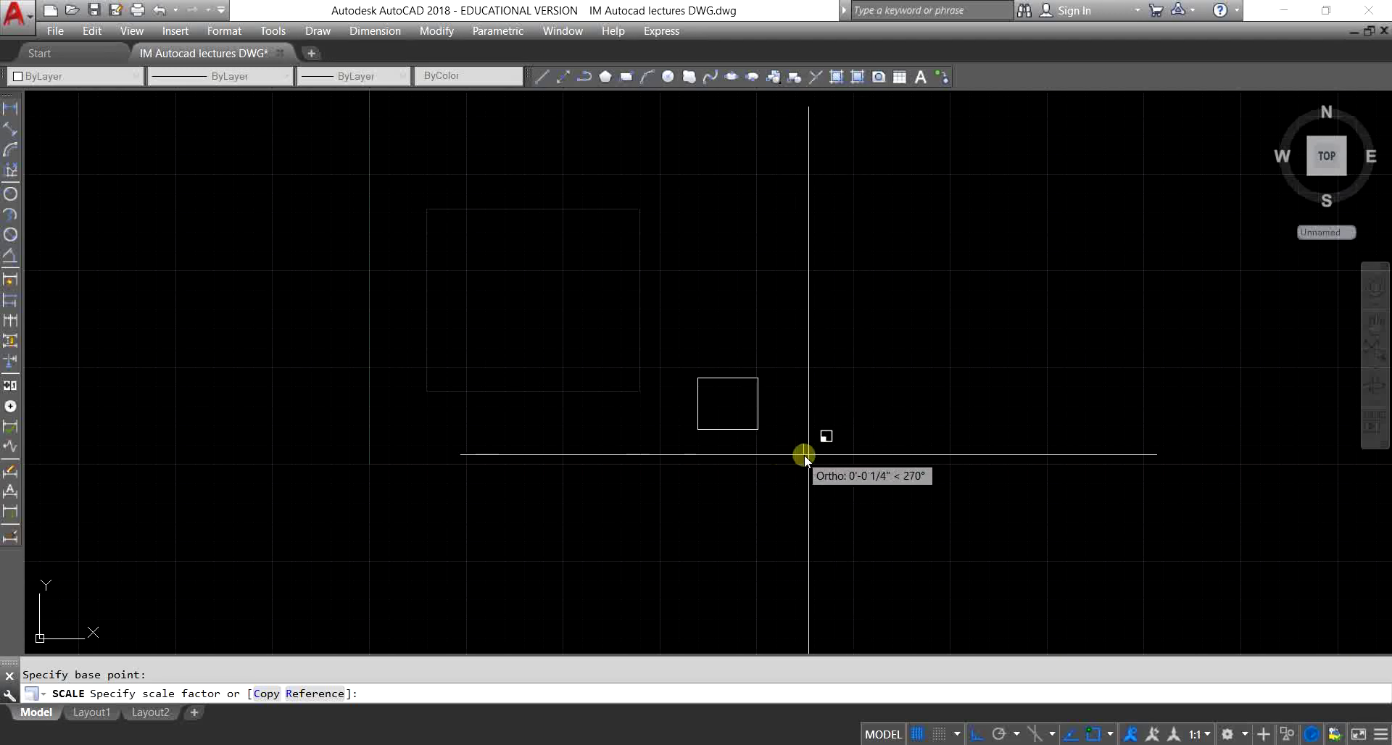
text(2)
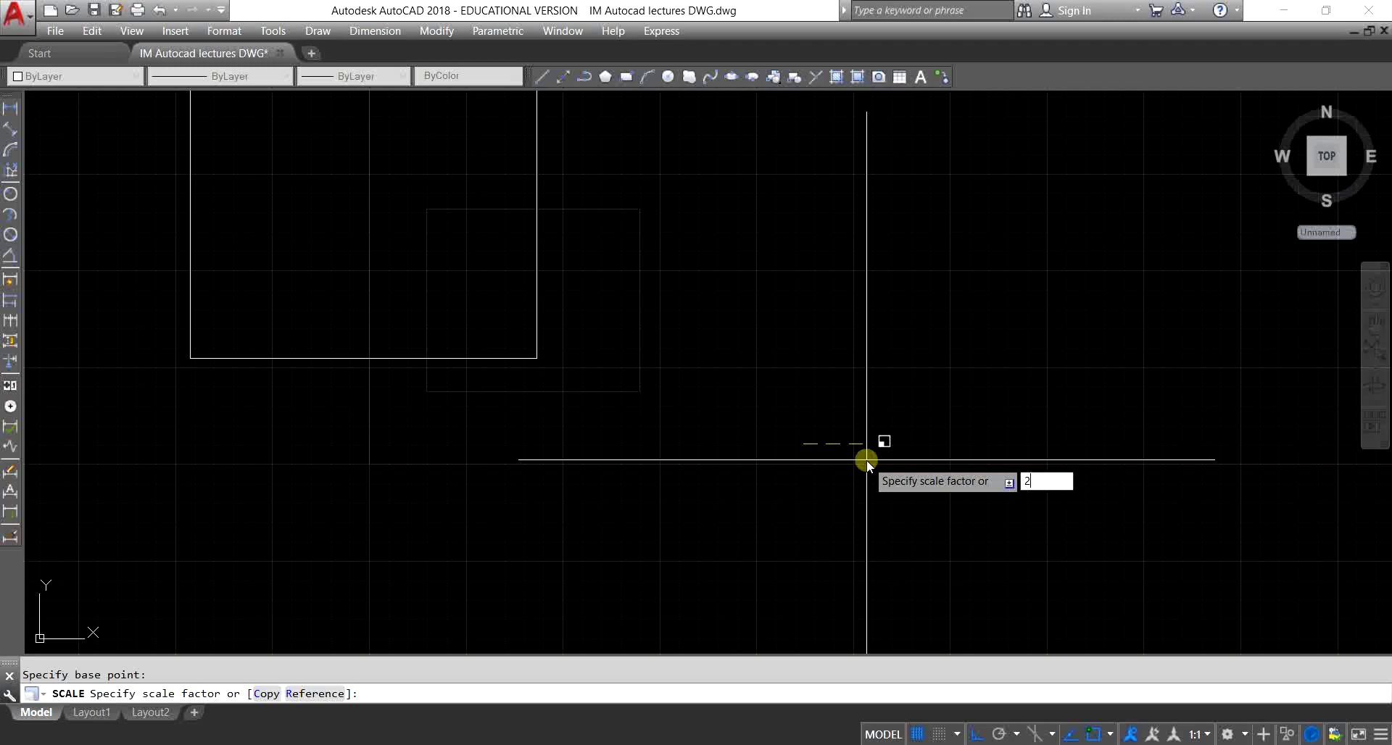
key(Return)
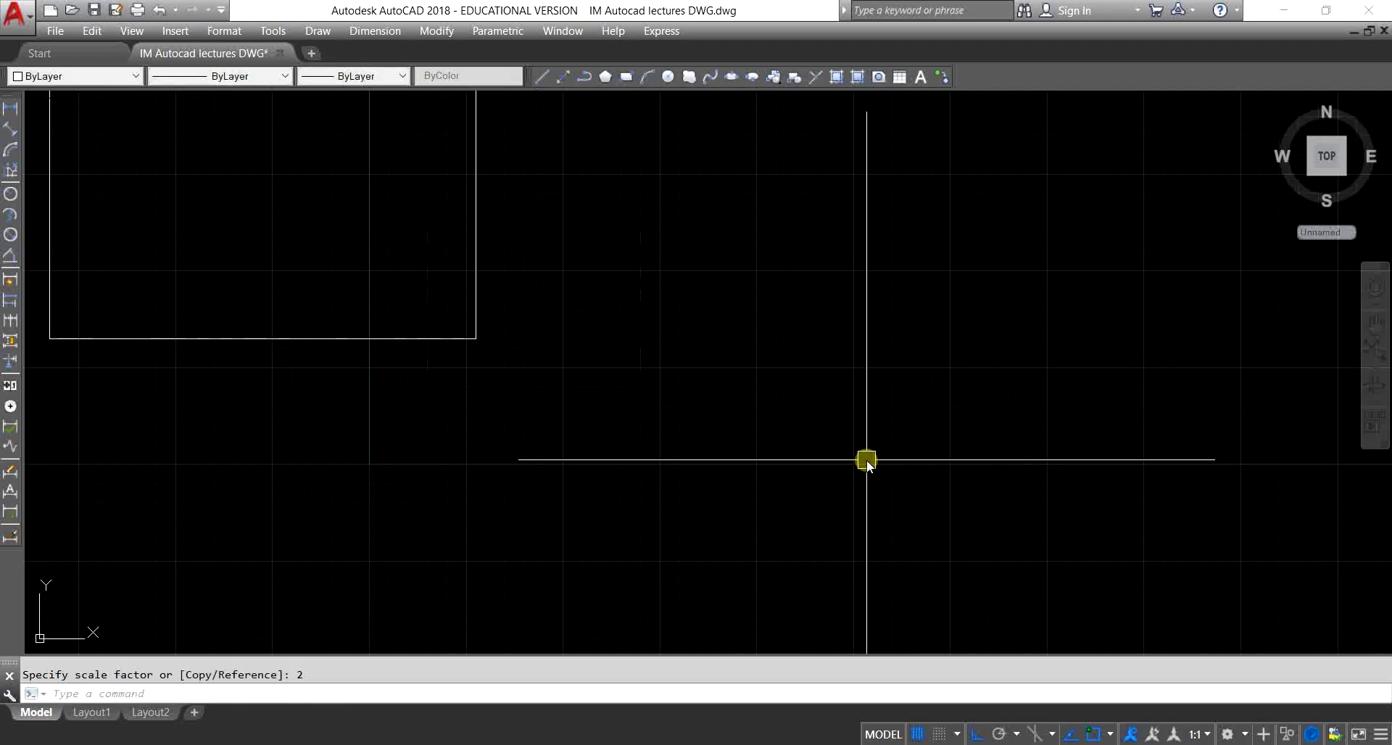
Step: Draw a 10' by 10' square in the empty space to the right of the scaled rectangle
scroll(866, 459, down, 5)
scroll(720, 432, up, 5)
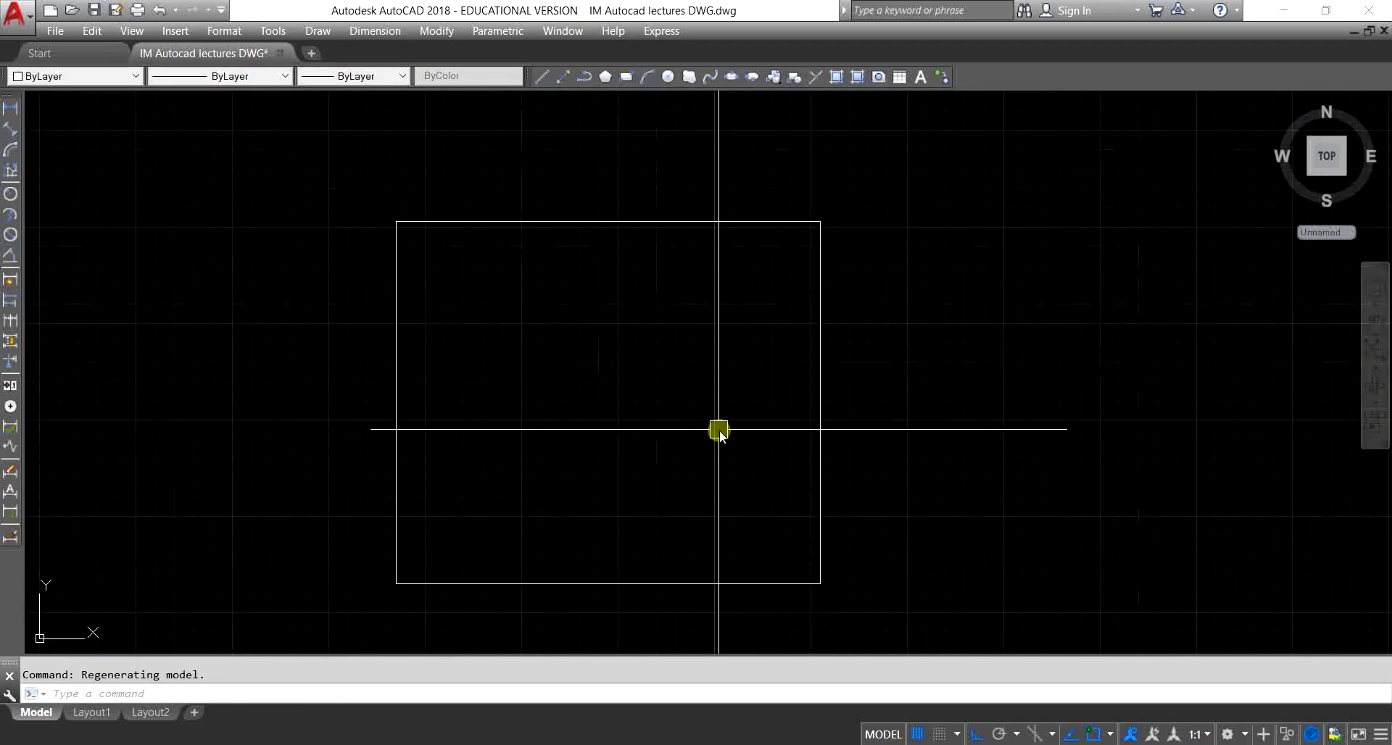
middle_drag(719, 430, 589, 359)
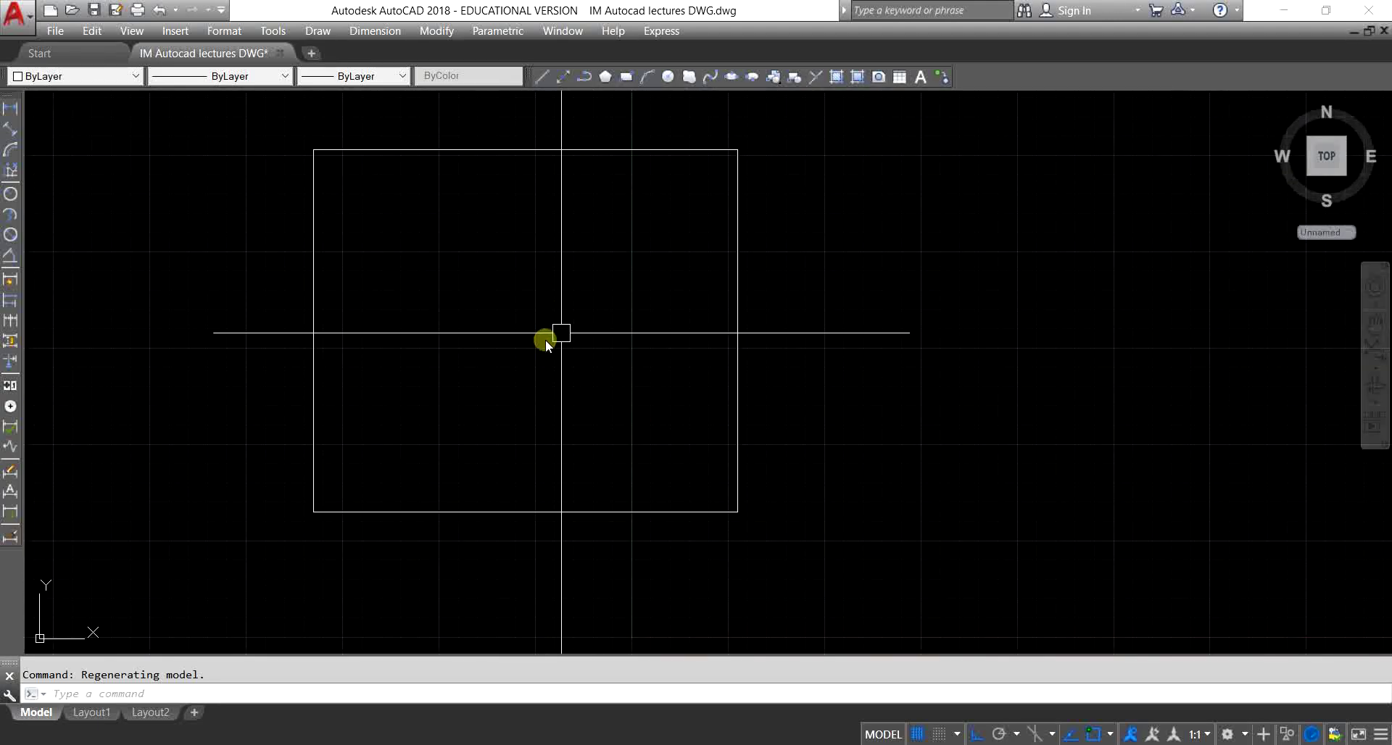
scroll(571, 375, down, 4)
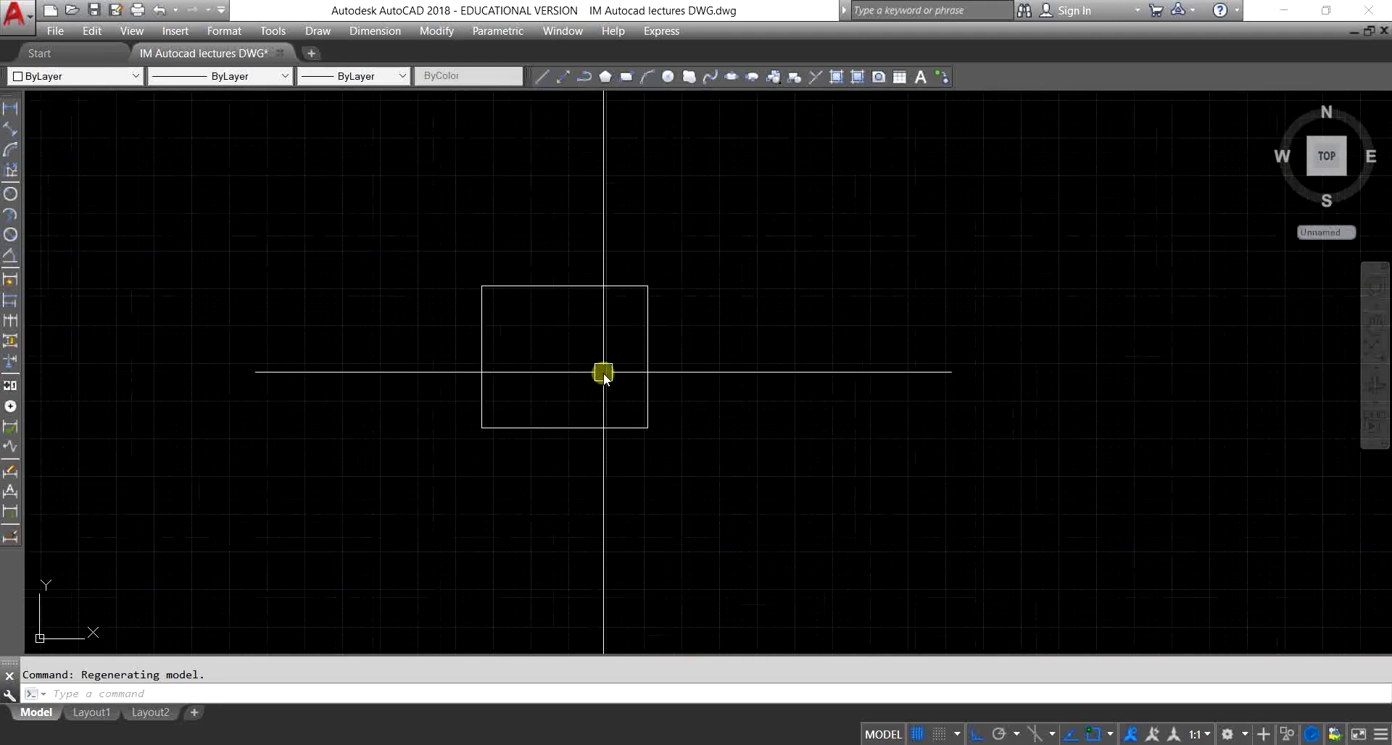
middle_drag(576, 419, 564, 426)
scroll(564, 426, up, 2)
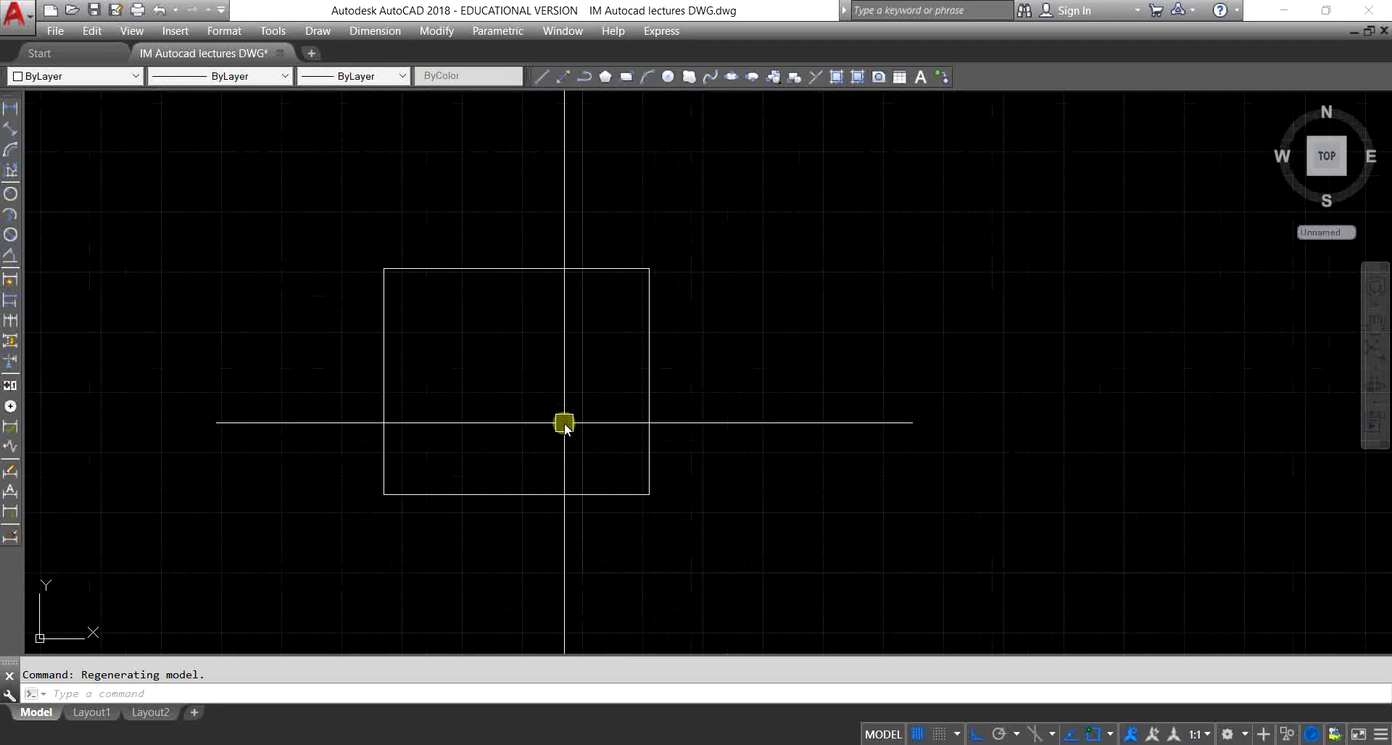
key(Escape)
text(rec)
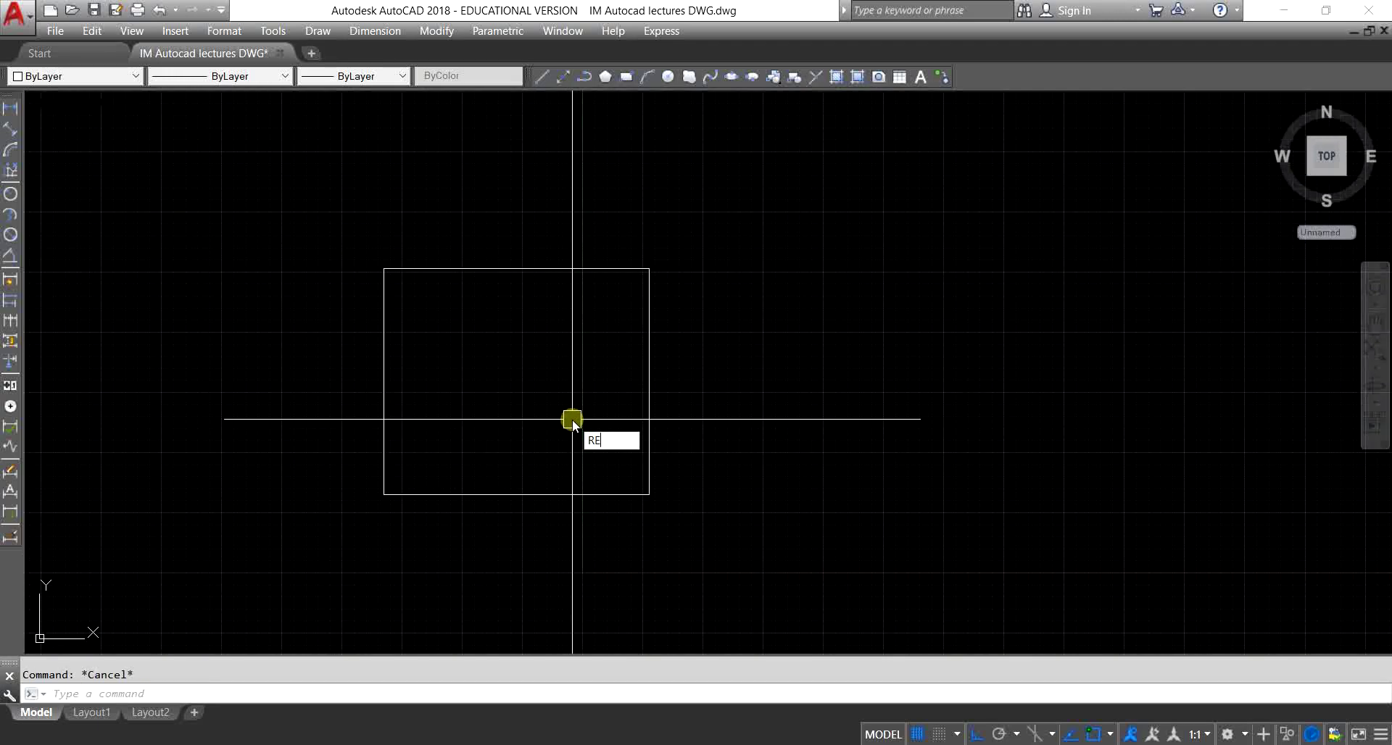
key(Return)
scroll(296, 398, down, 4)
scroll(617, 342, up, 2)
click(686, 323)
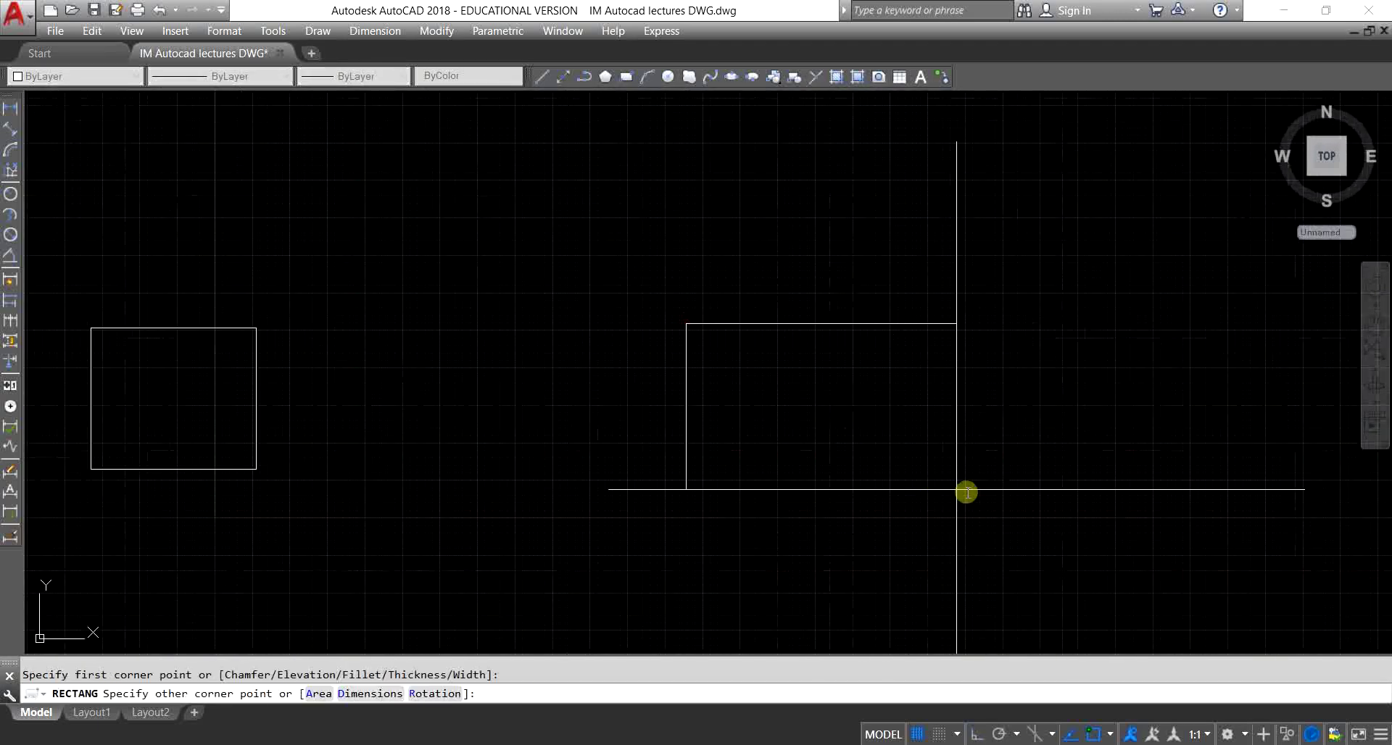
text(@)
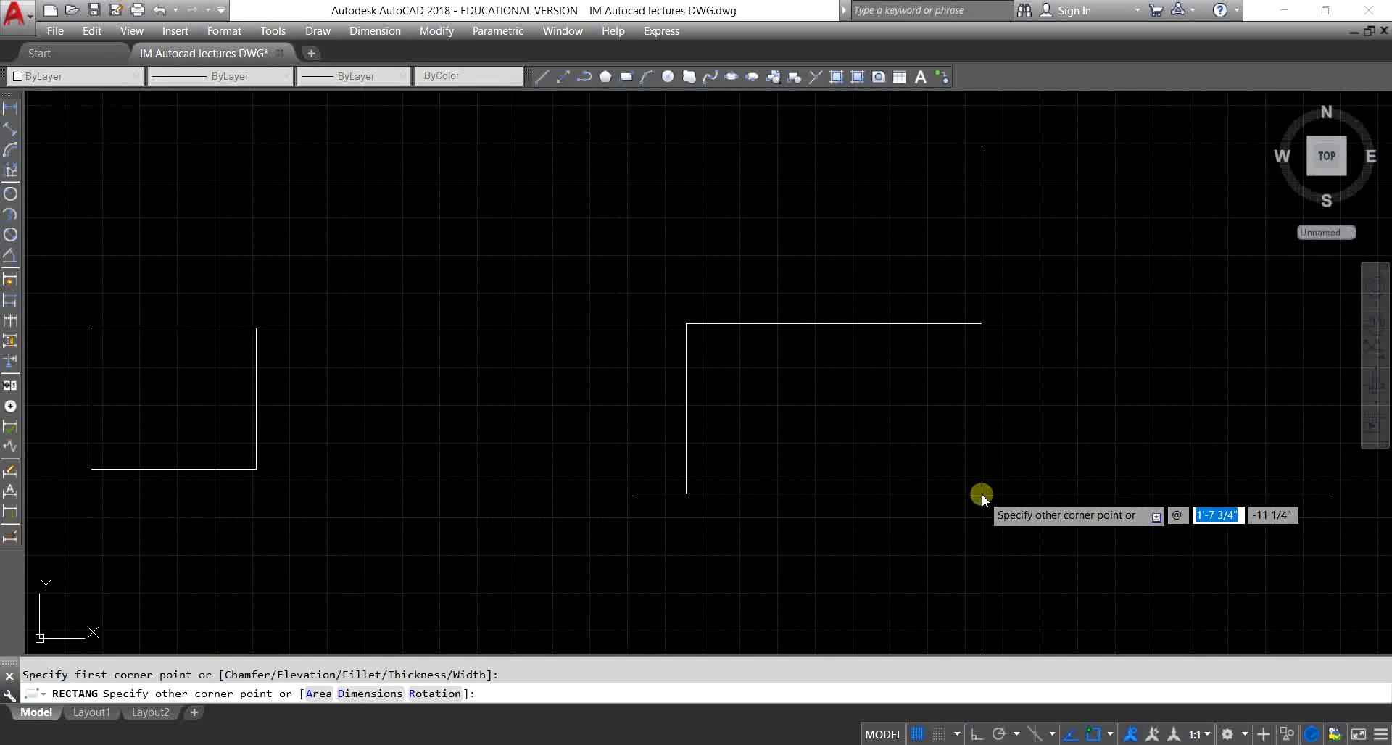
text(10')
key(Tab)
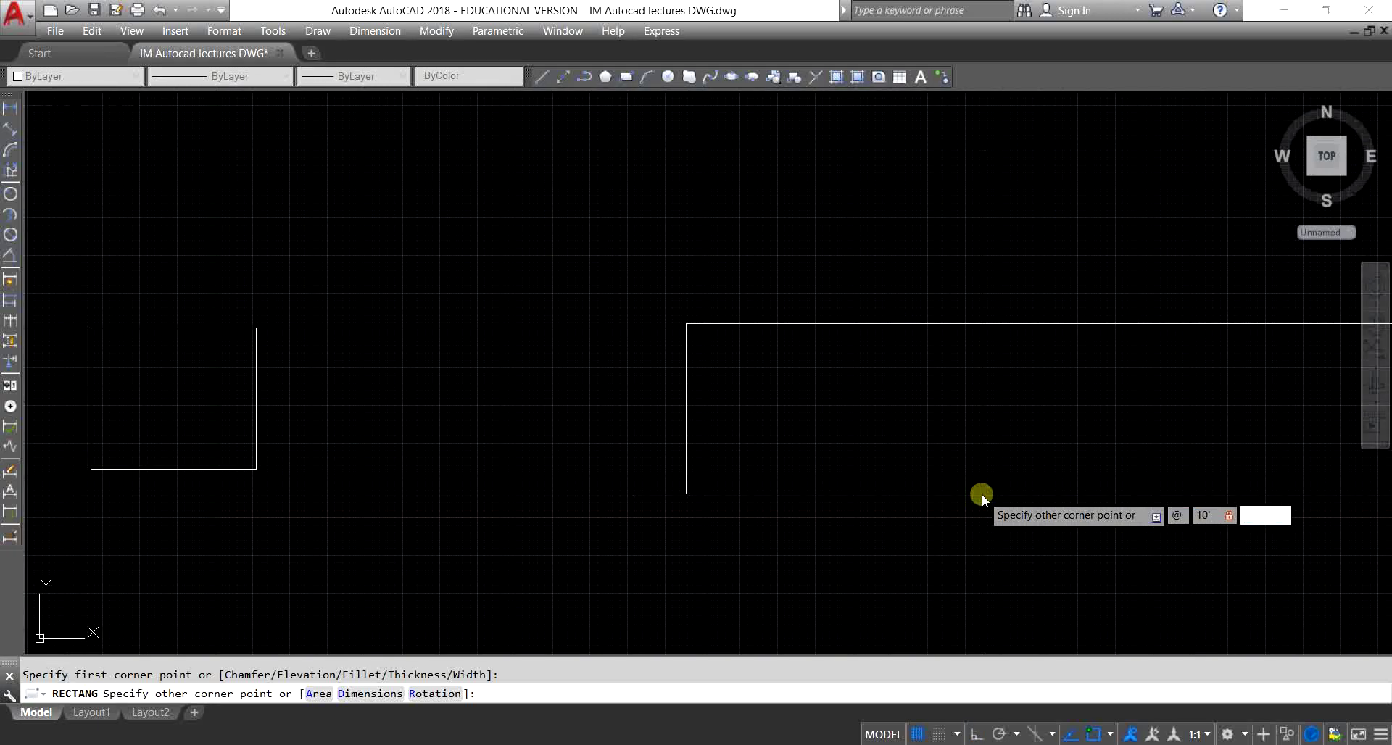
text(10')
key(Return)
scroll(524, 437, down, 5)
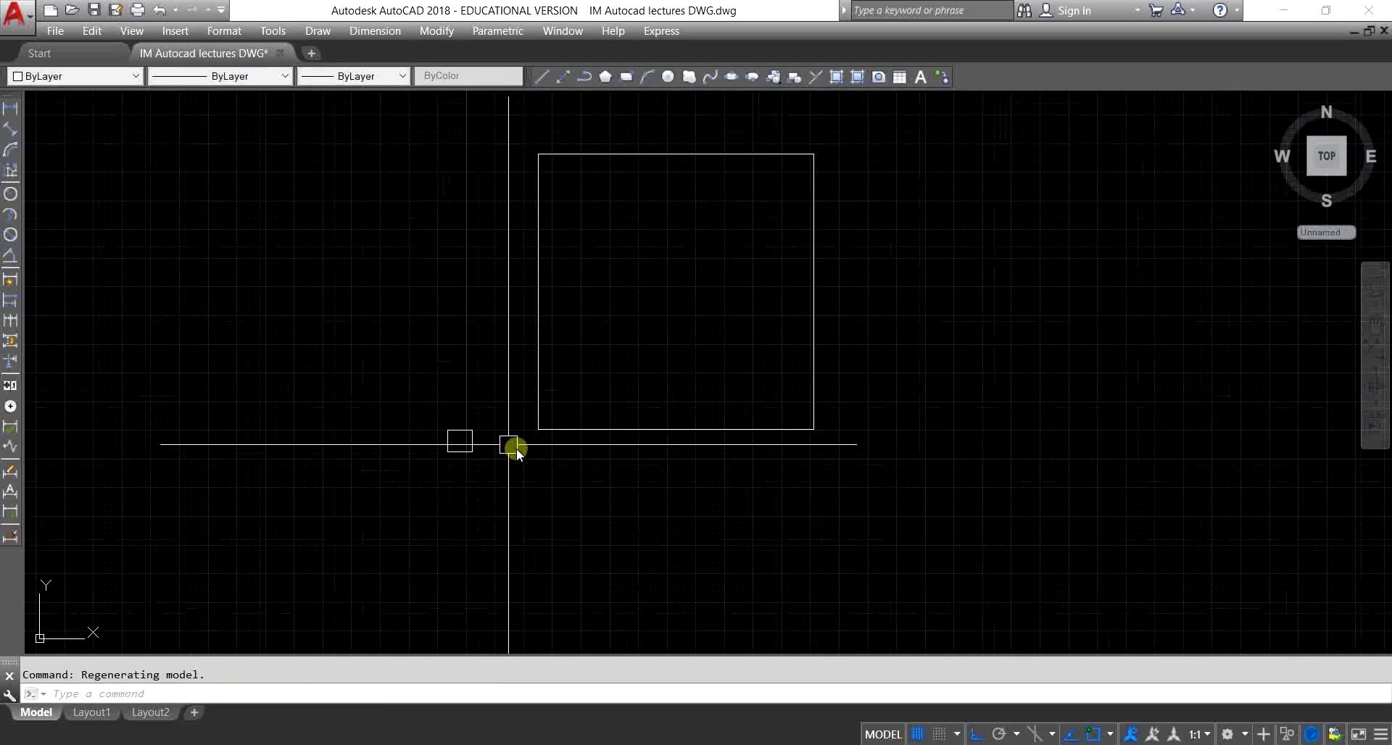
Step: Erase the small rectangle beside the 10' square
click(461, 442)
text(e)
key(Return)
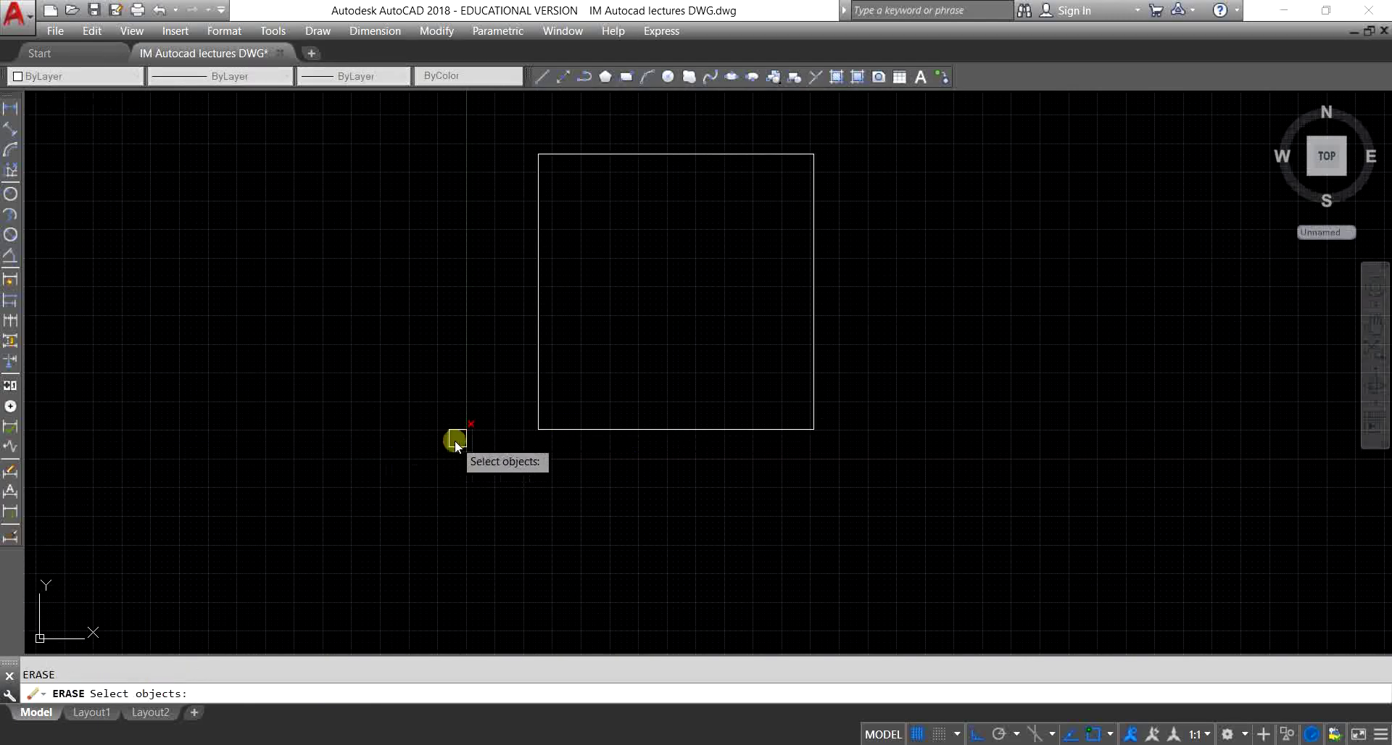
key(Escape)
click(496, 434)
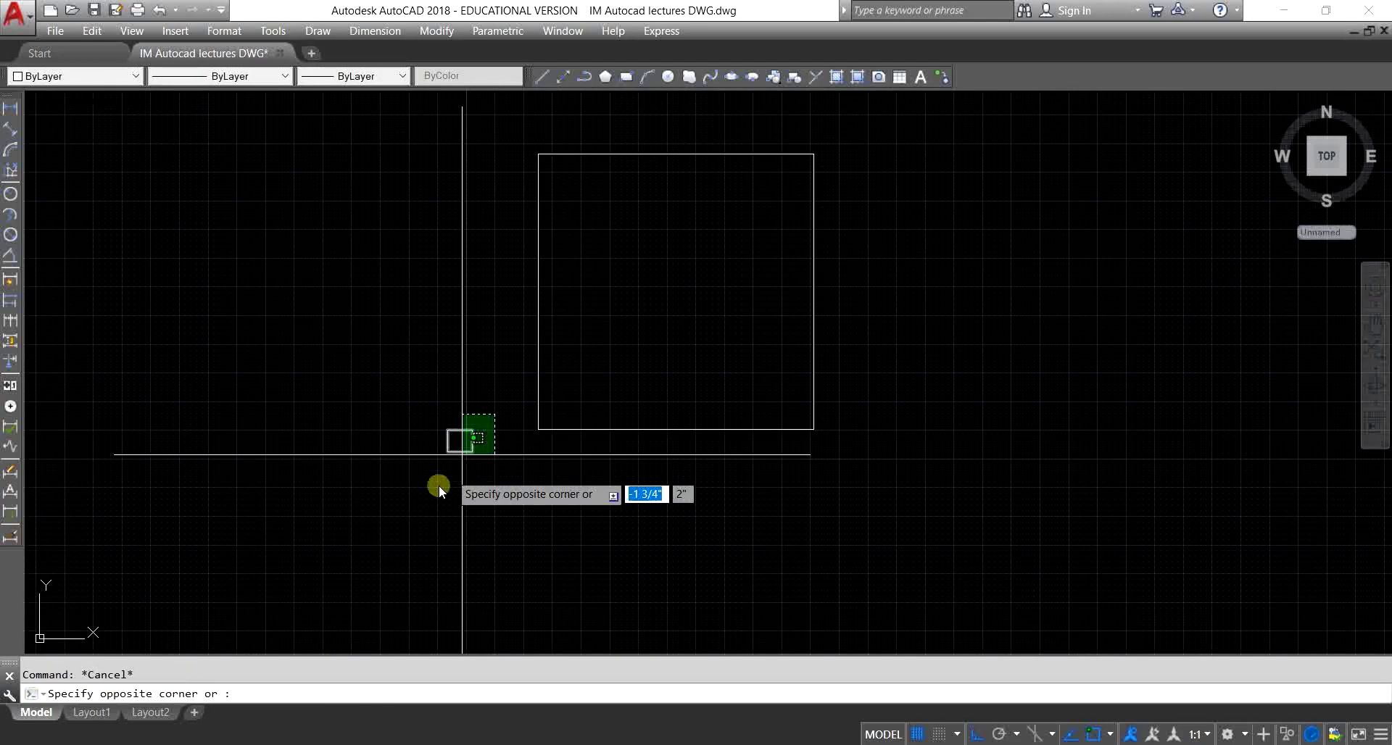
key(Escape)
Step: Scale the 10' square by a factor of 2 from a base point outside its lower-right corner
middle_drag(634, 425, 550, 488)
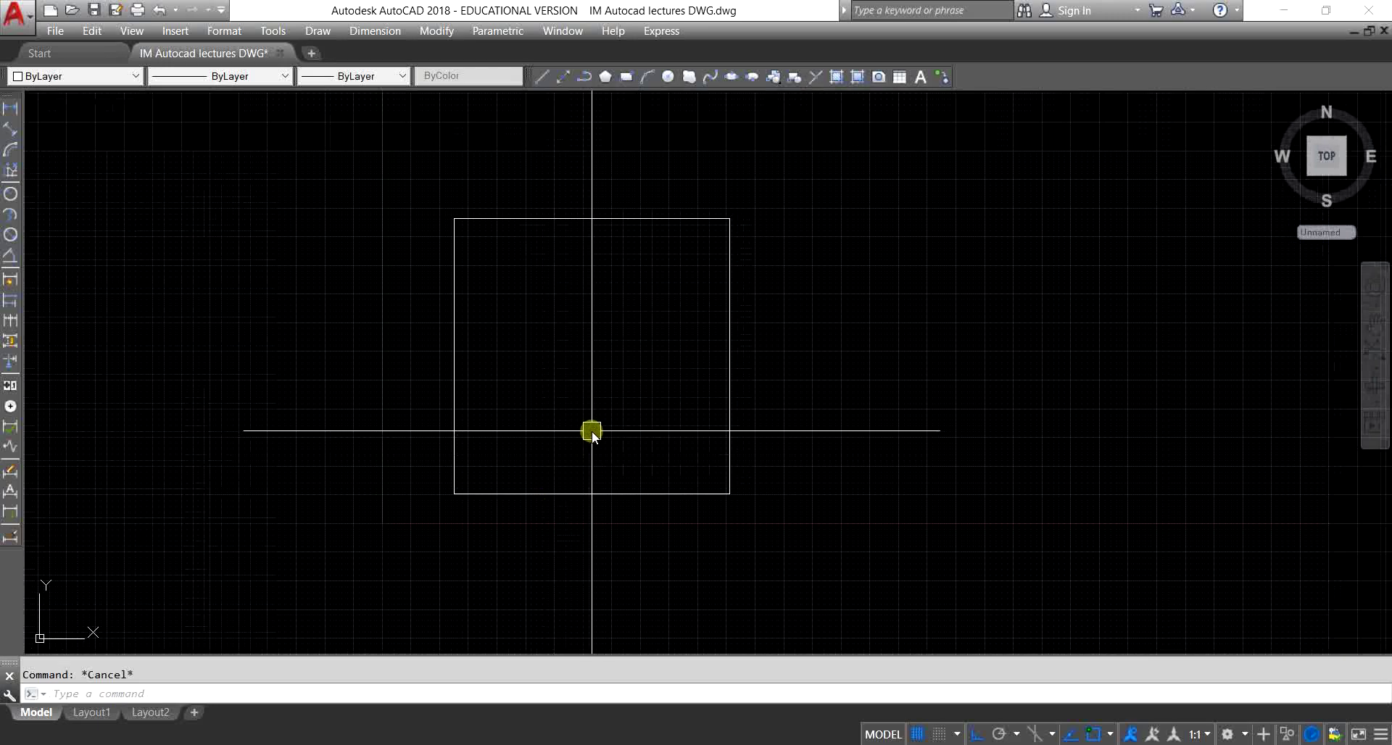
text(z)
key(Return)
text(e)
key(Return)
scroll(611, 434, down, 4)
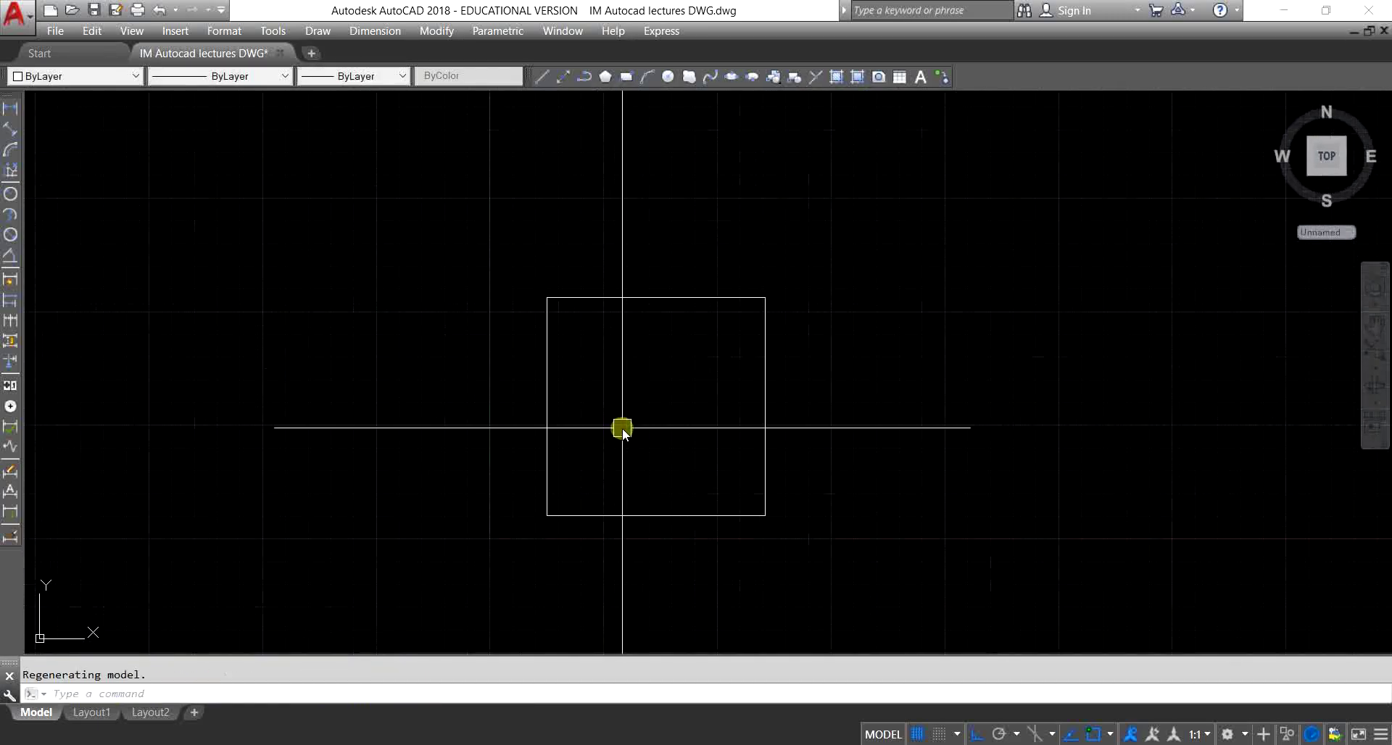
key(Escape)
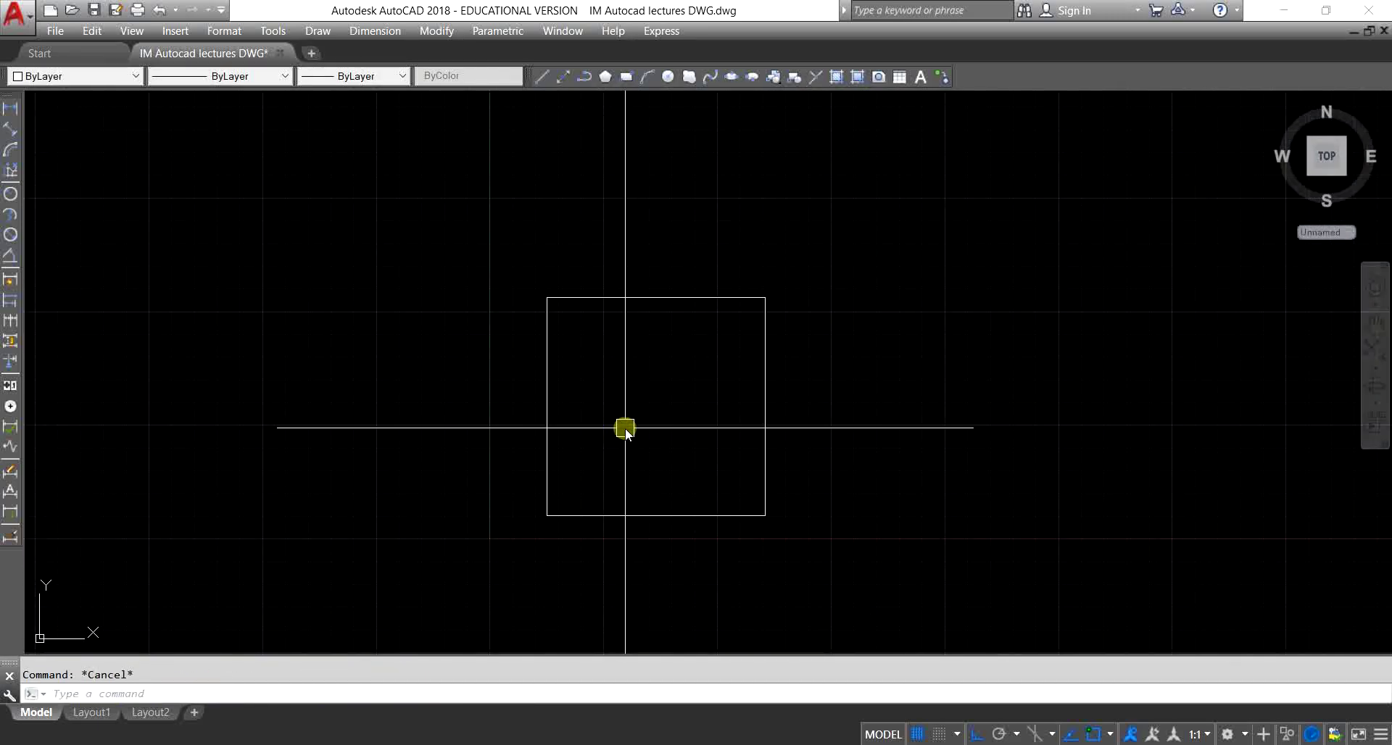
text(sc)
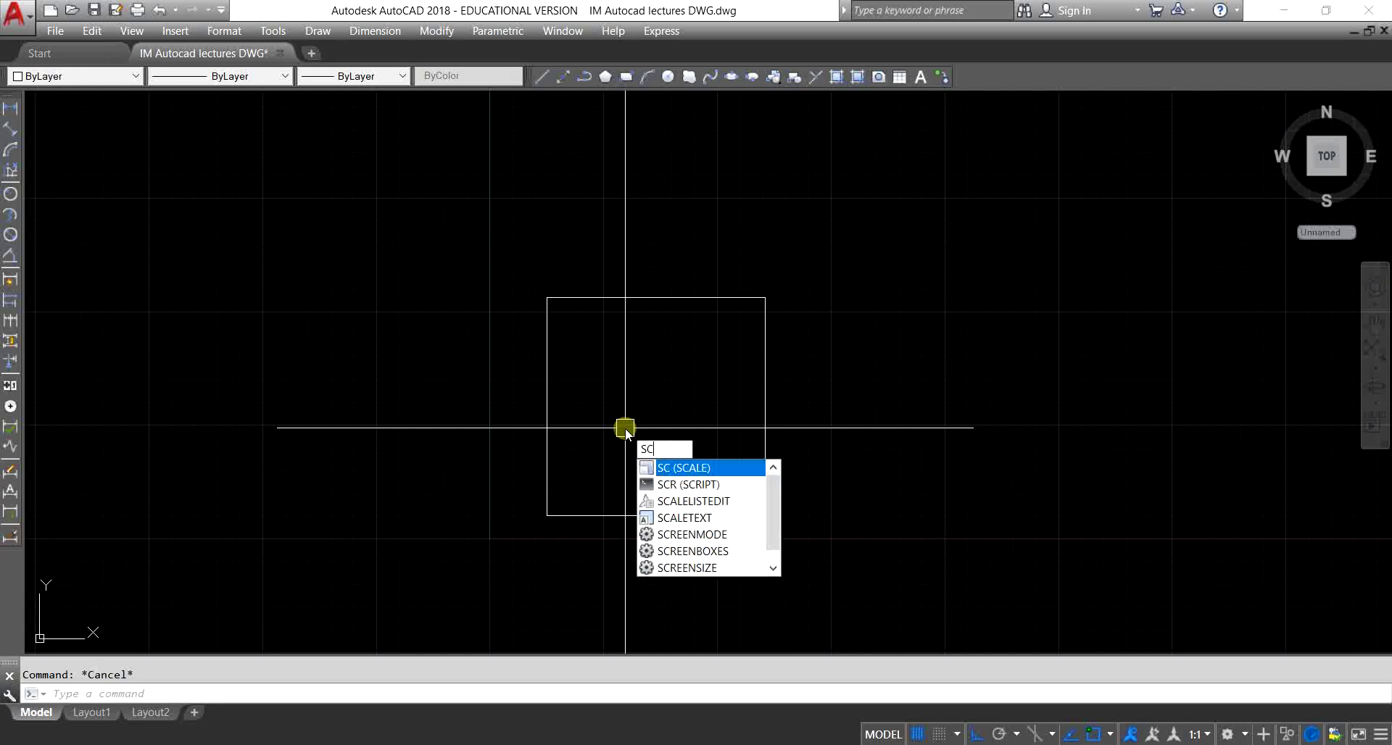
key(Return)
click(763, 434)
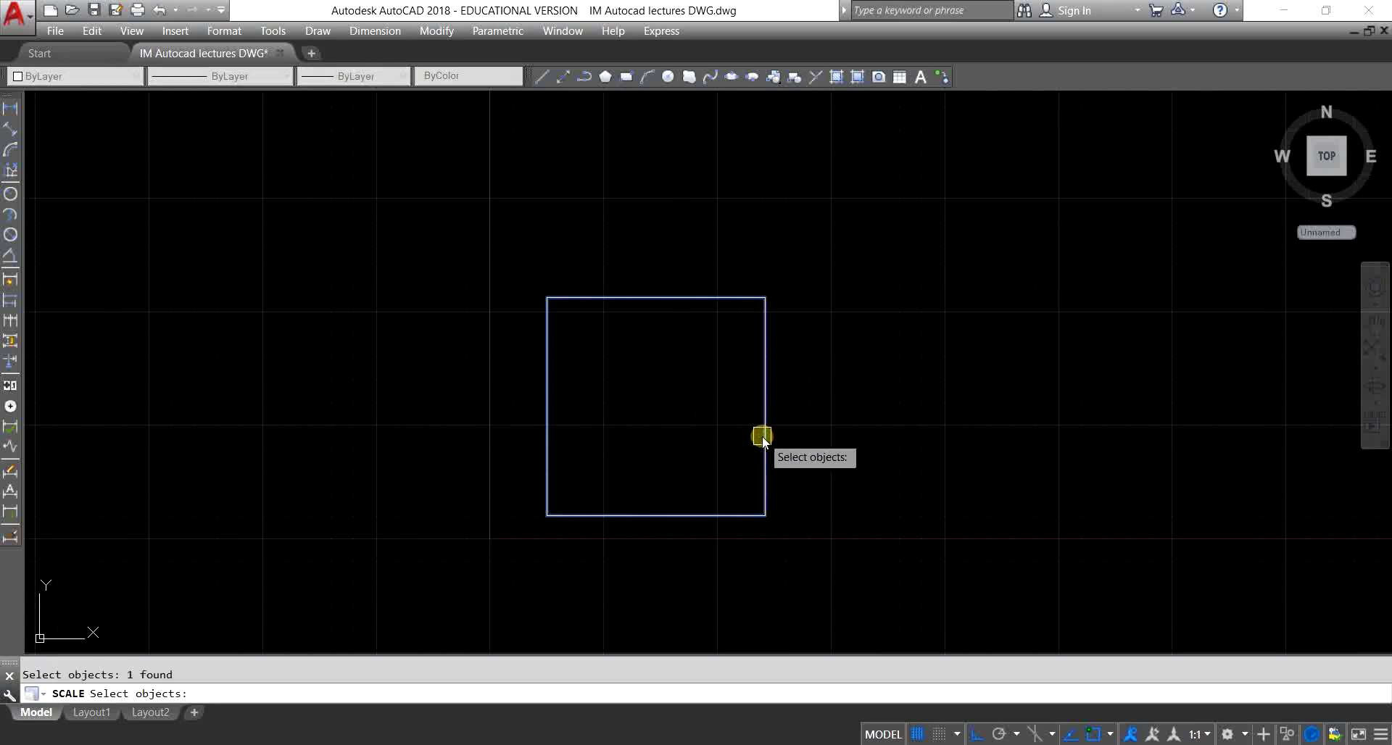
key(Return)
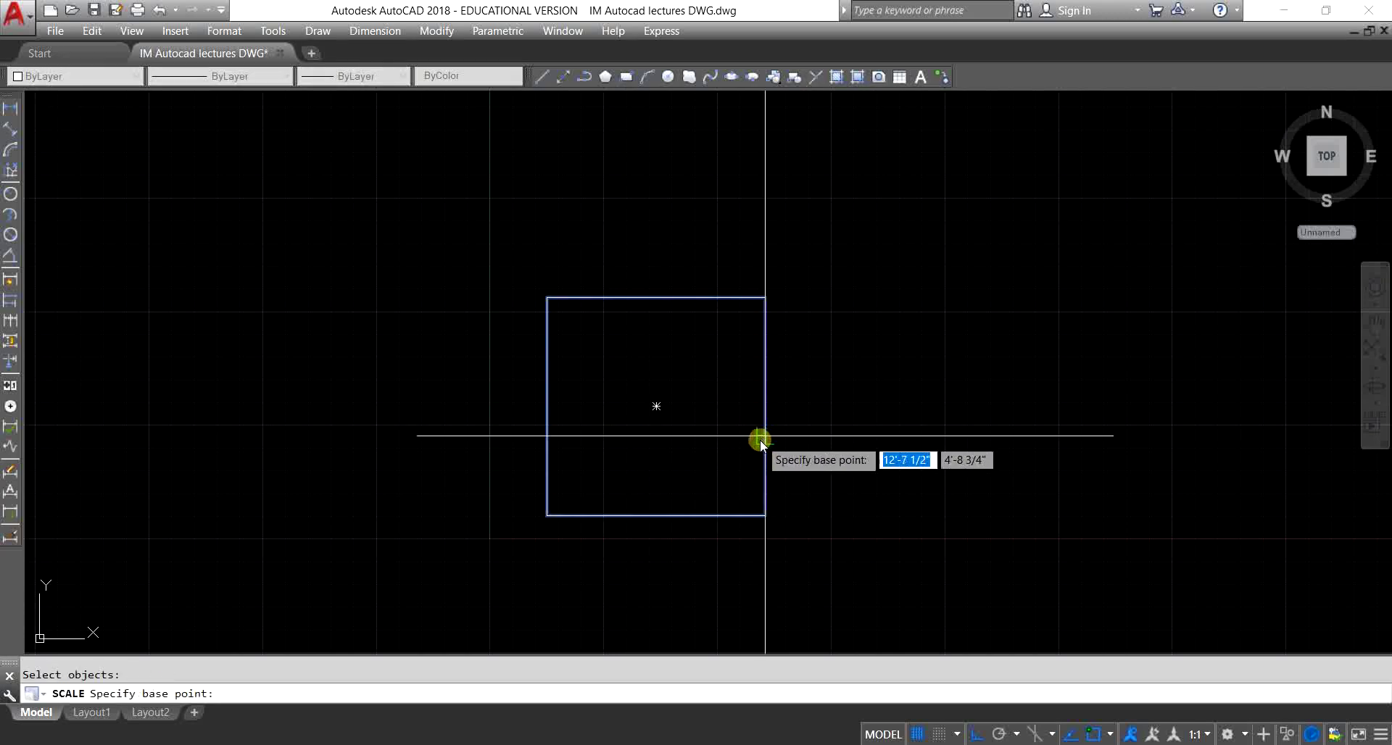
click(905, 512)
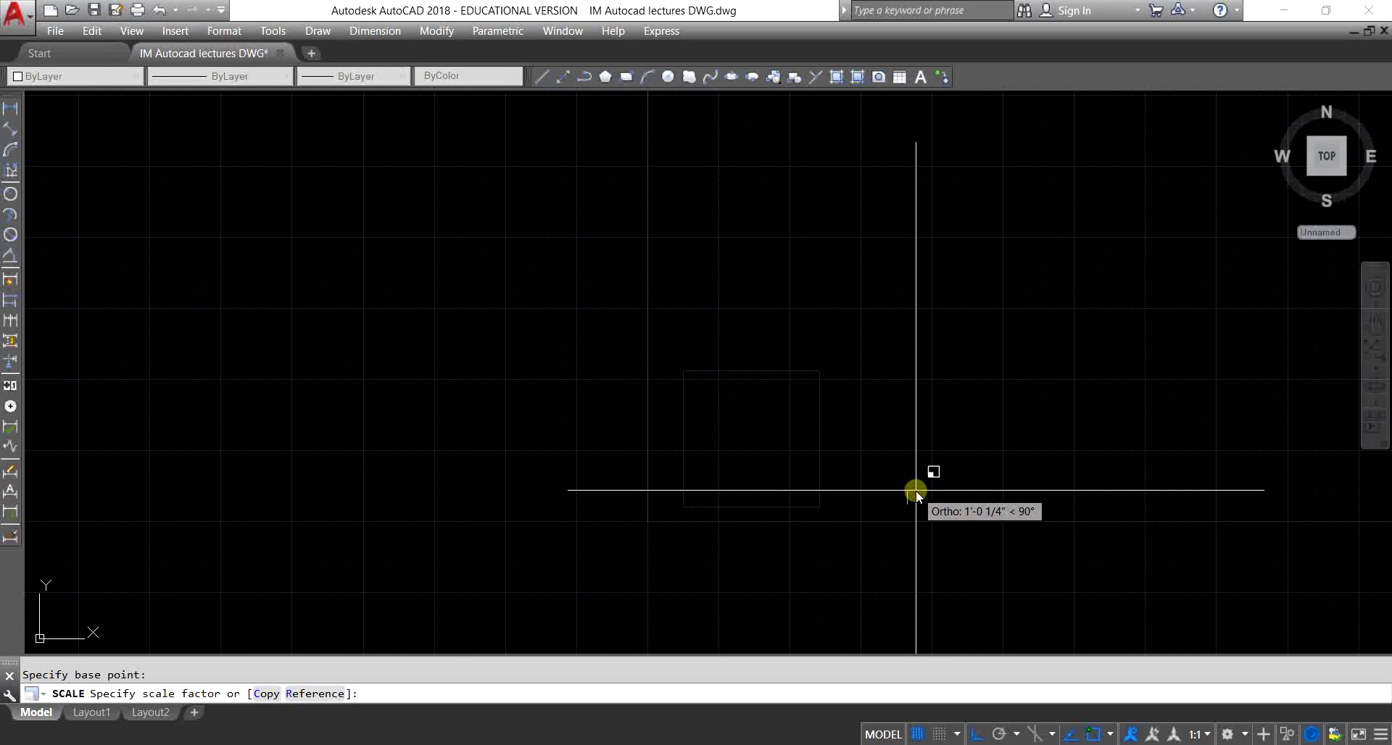
text(2)
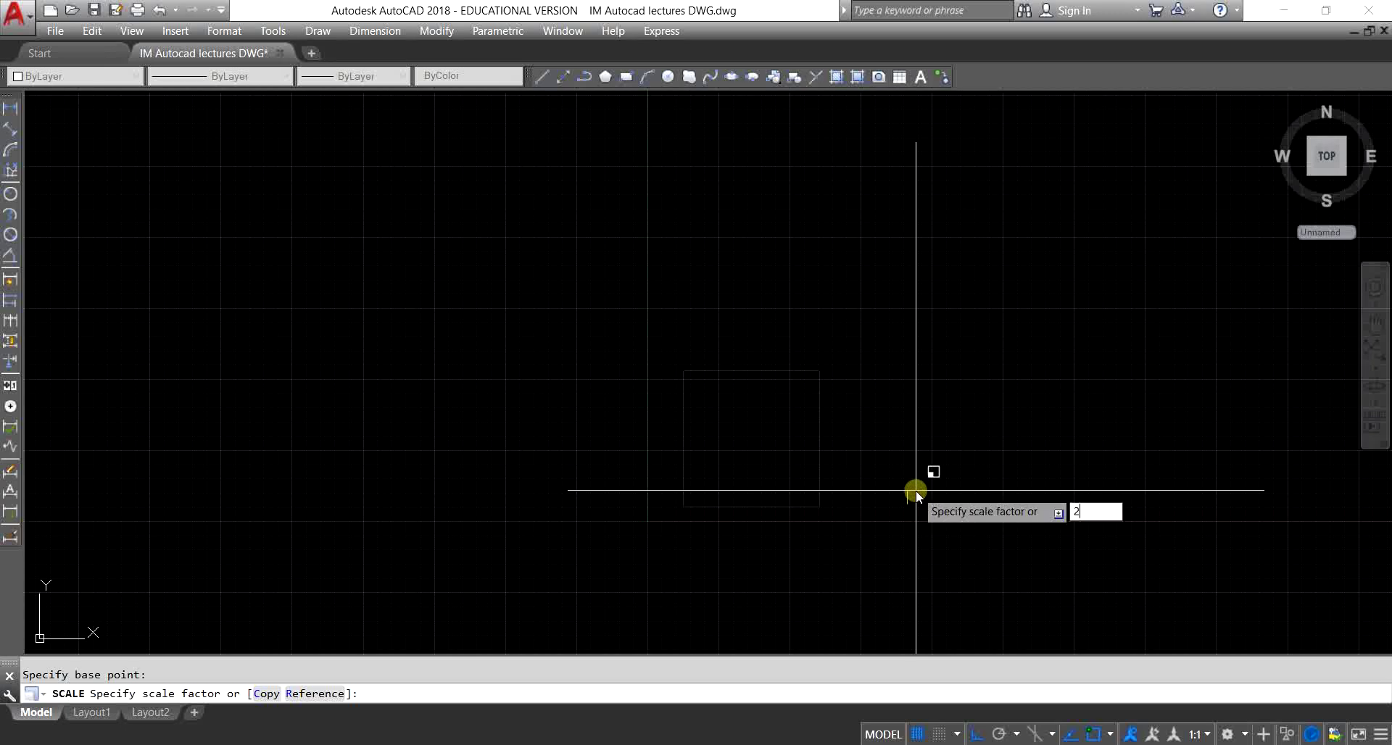
key(Return)
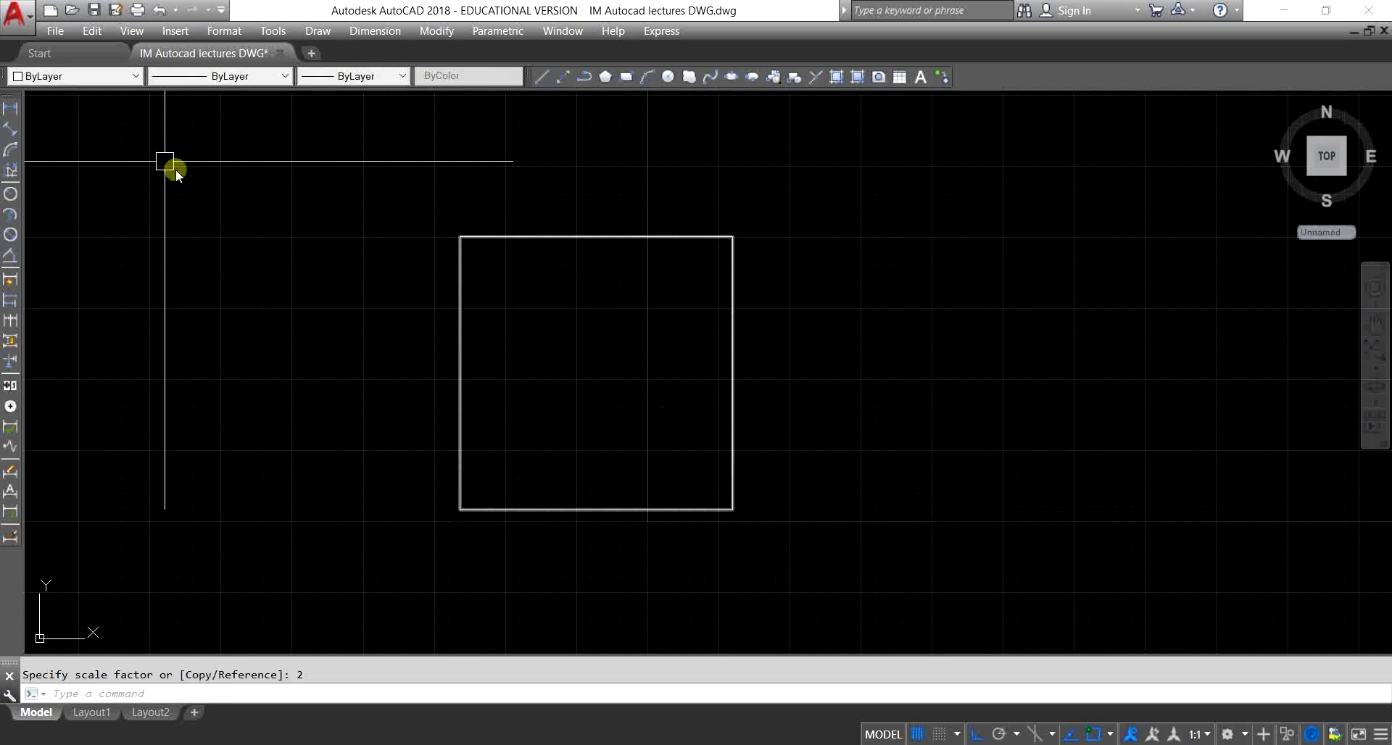
Step: Add a linear dimension to the top edge of the scaled square, placed above it
click(10, 109)
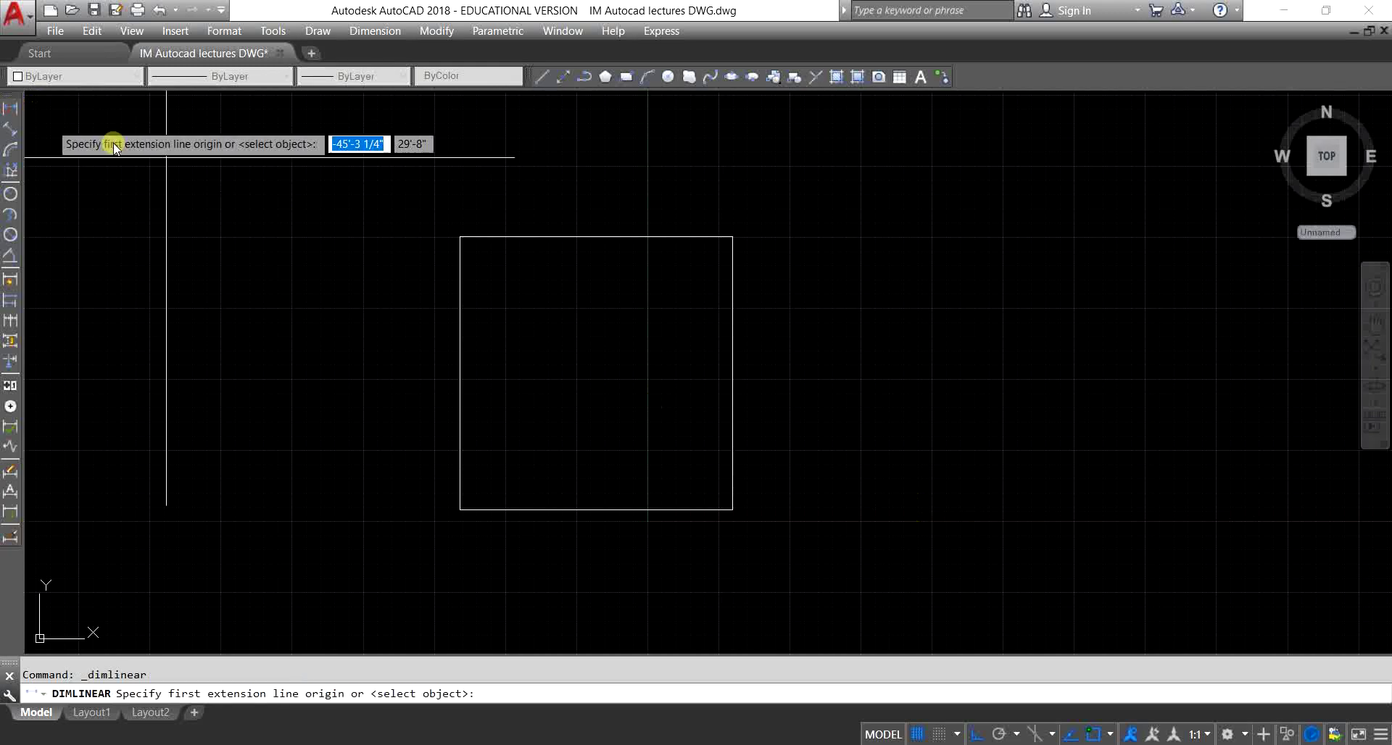
click(459, 236)
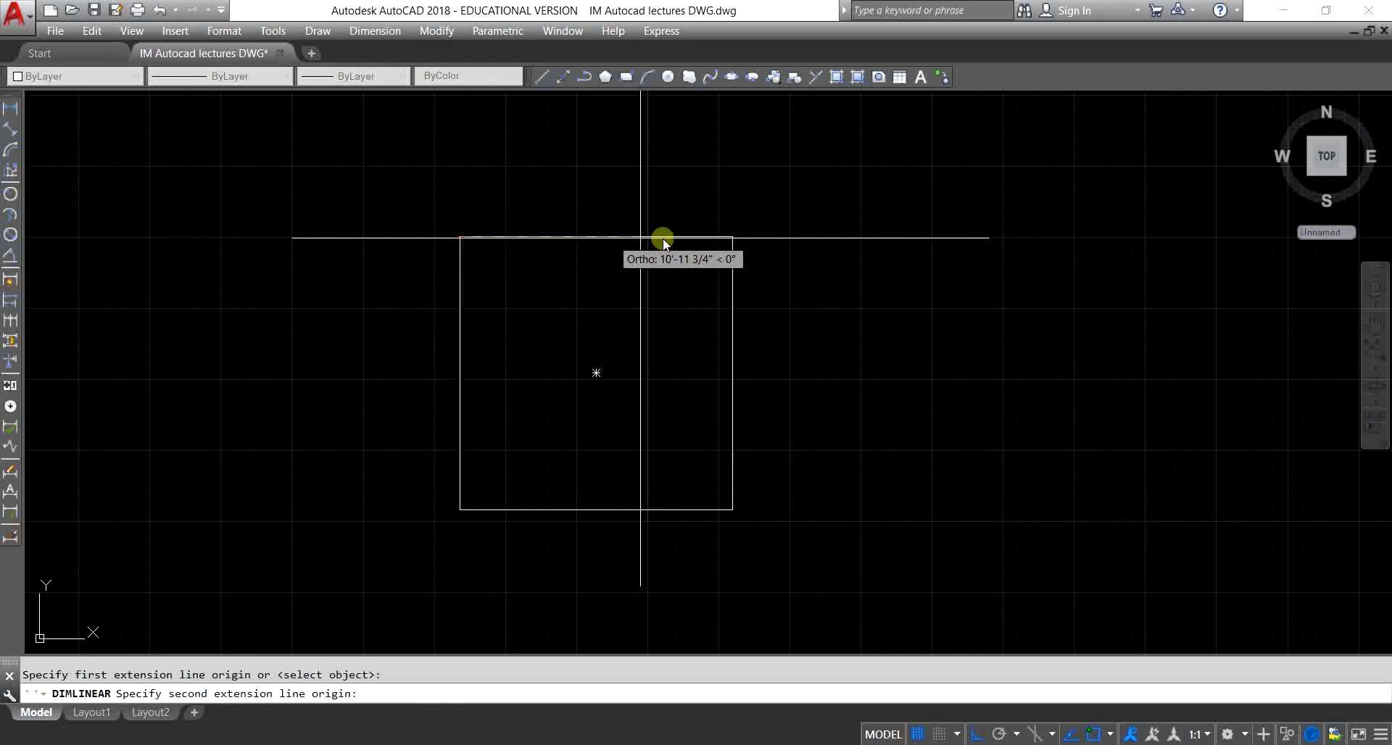
click(731, 236)
click(722, 191)
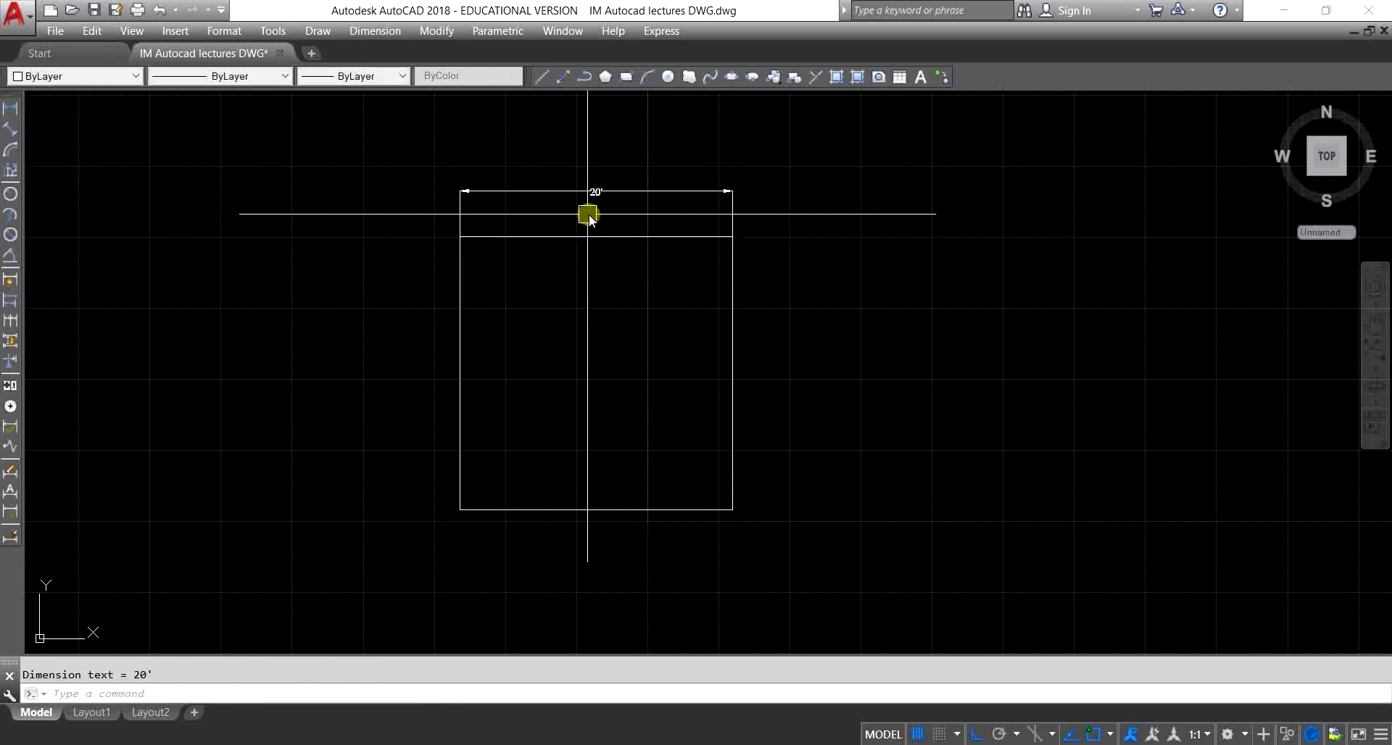
Step: Add a vertical linear dimension to the left edge of the scaled square, placed outside it on the left
scroll(587, 211, up, 2)
key(Return)
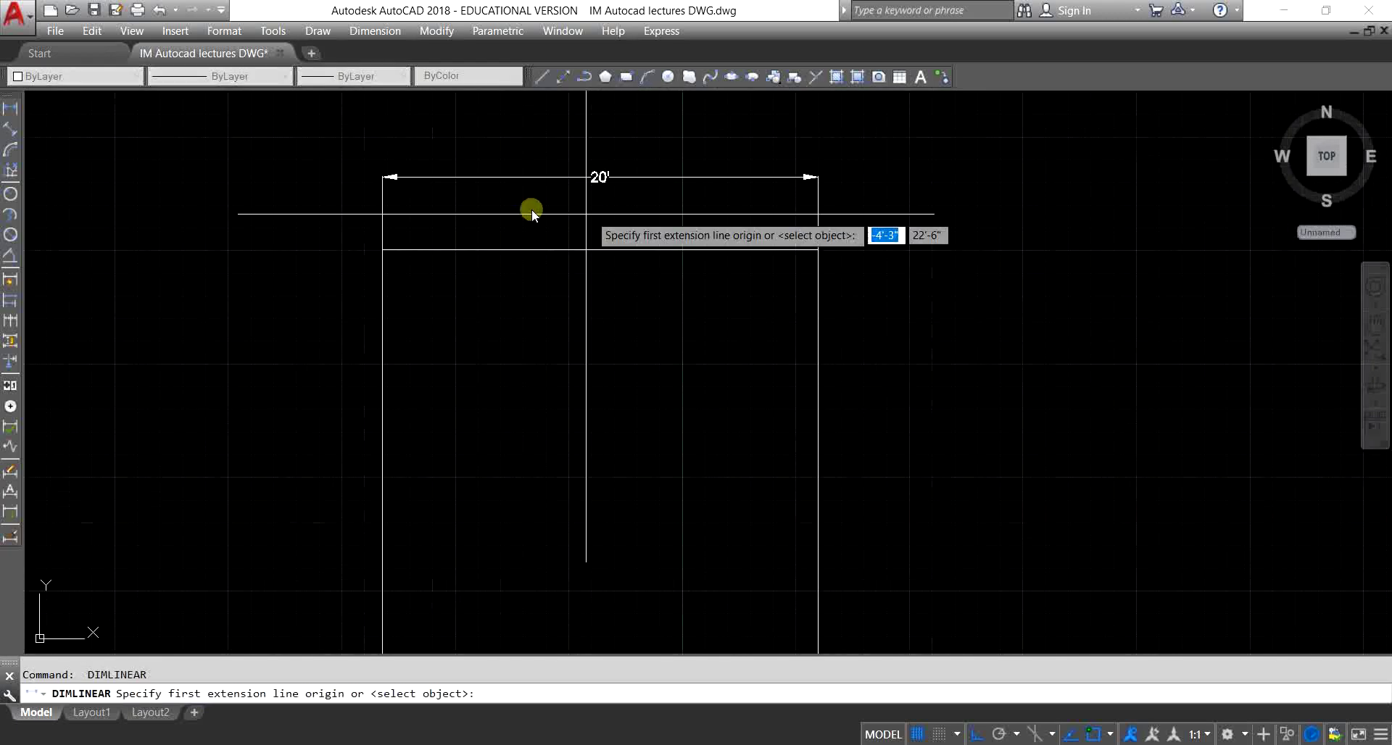
click(383, 248)
scroll(397, 305, up, 1)
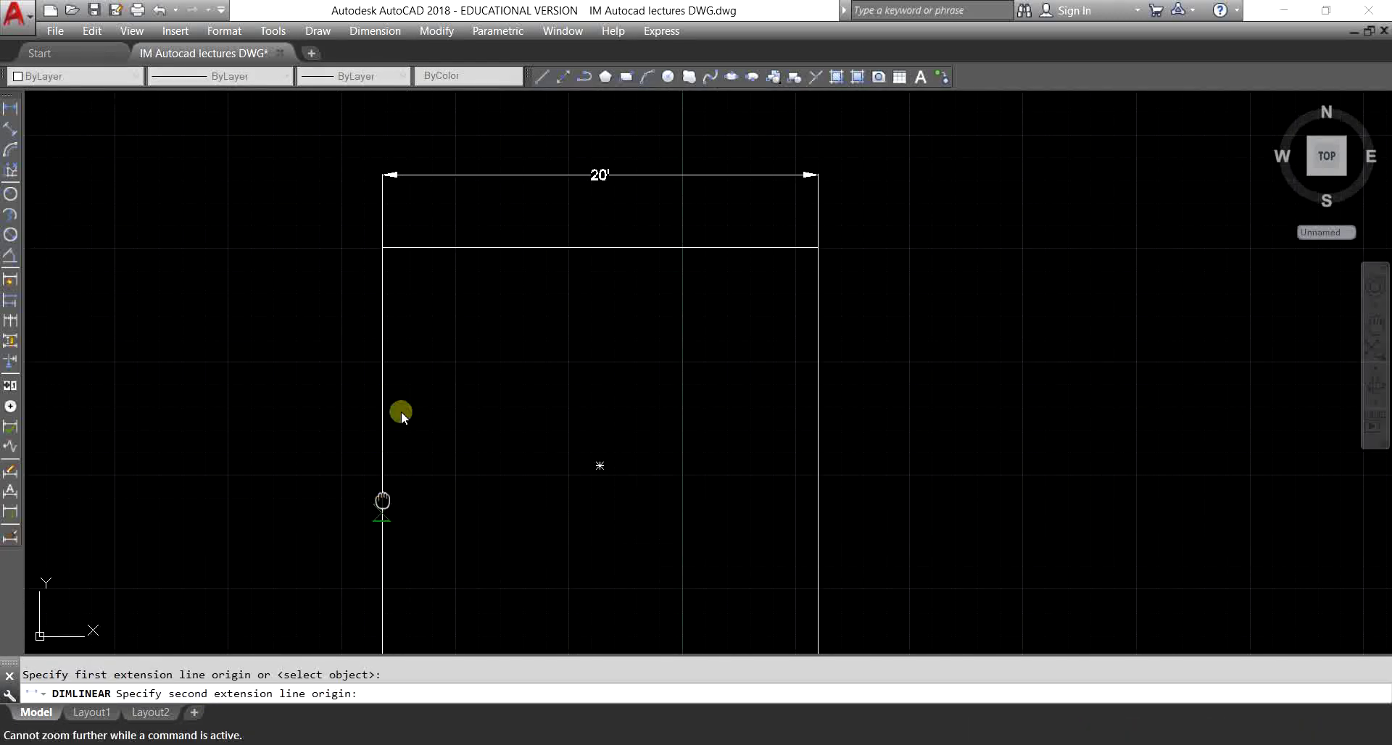
middle_drag(401, 410, 413, 410)
click(421, 451)
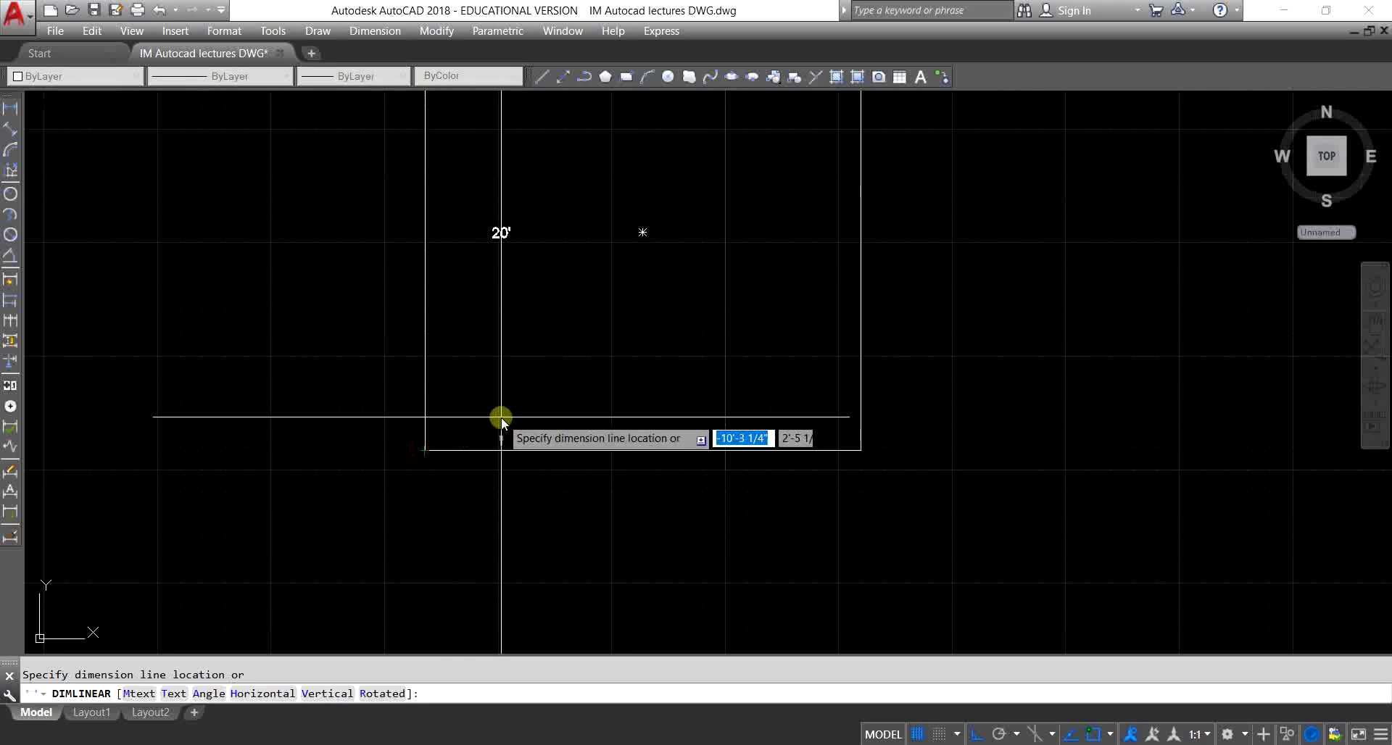
click(362, 426)
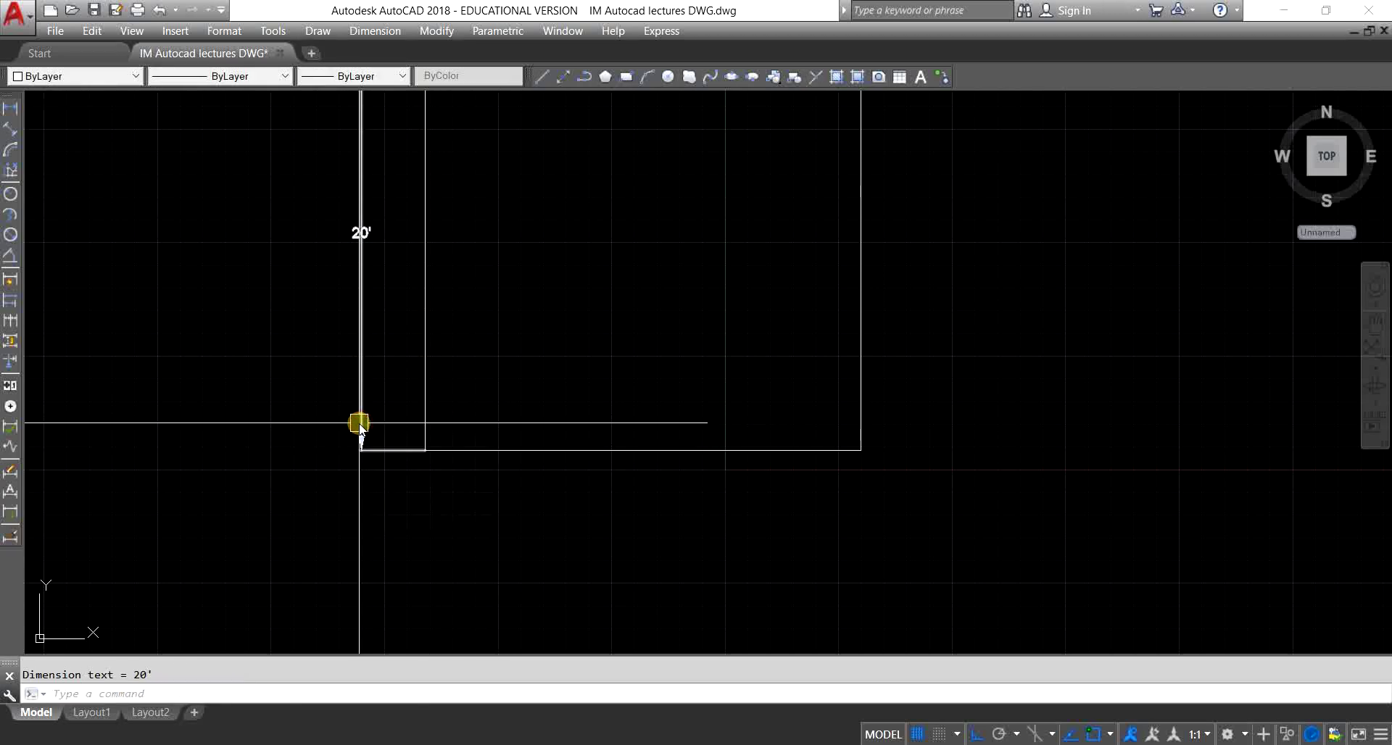
key(Escape)
Step: Scale the 20' square and both its dimensions by a factor of 2 from a base point outside its lower-right corner
scroll(382, 453, down, 3)
middle_drag(484, 427, 656, 393)
scroll(546, 341, up, 2)
key(Escape)
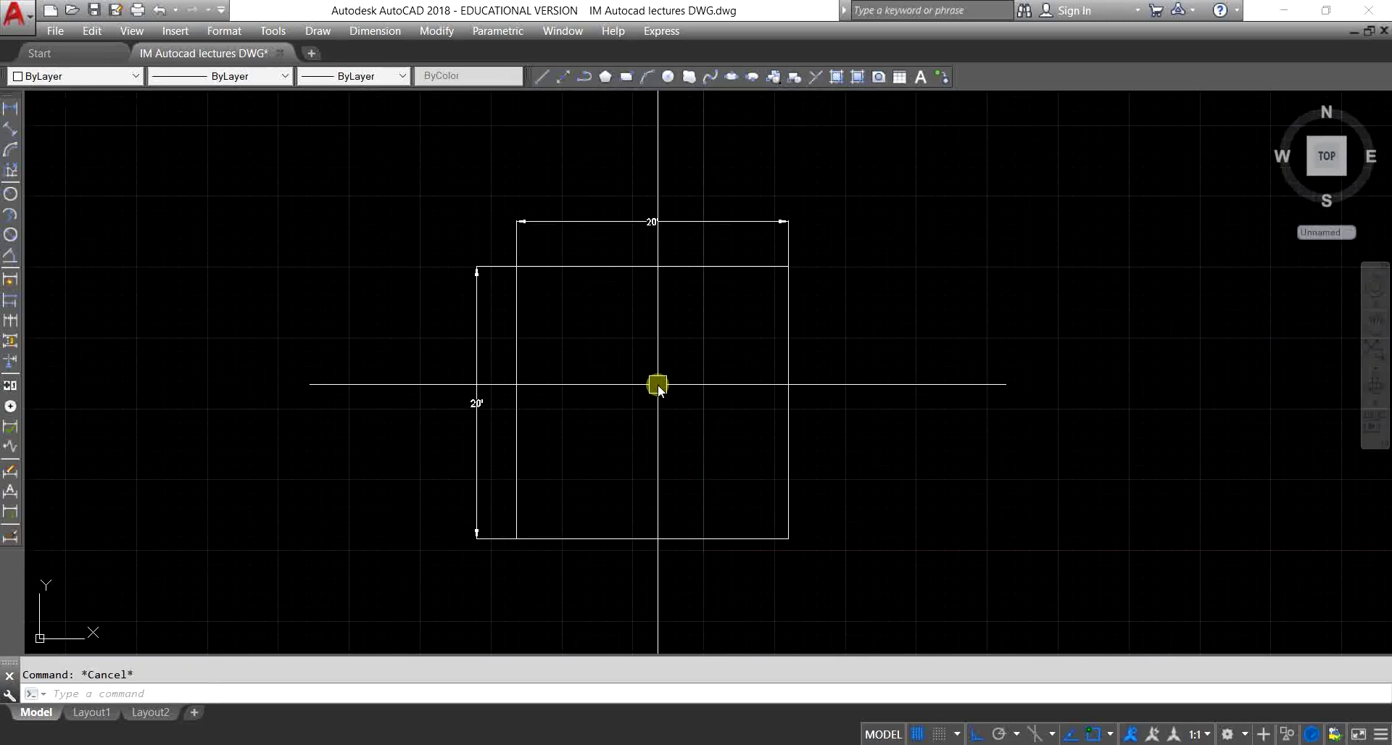
text(SC)
key(Return)
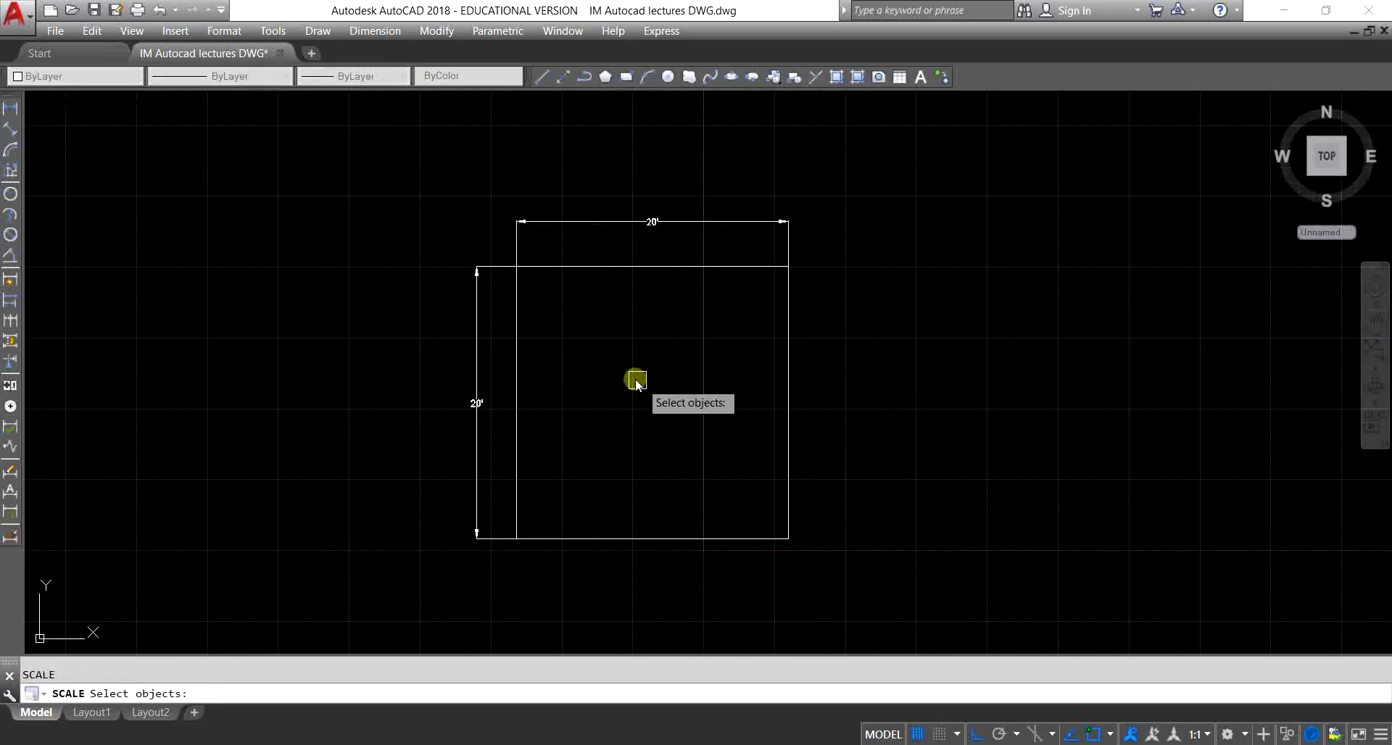
click(864, 196)
click(420, 600)
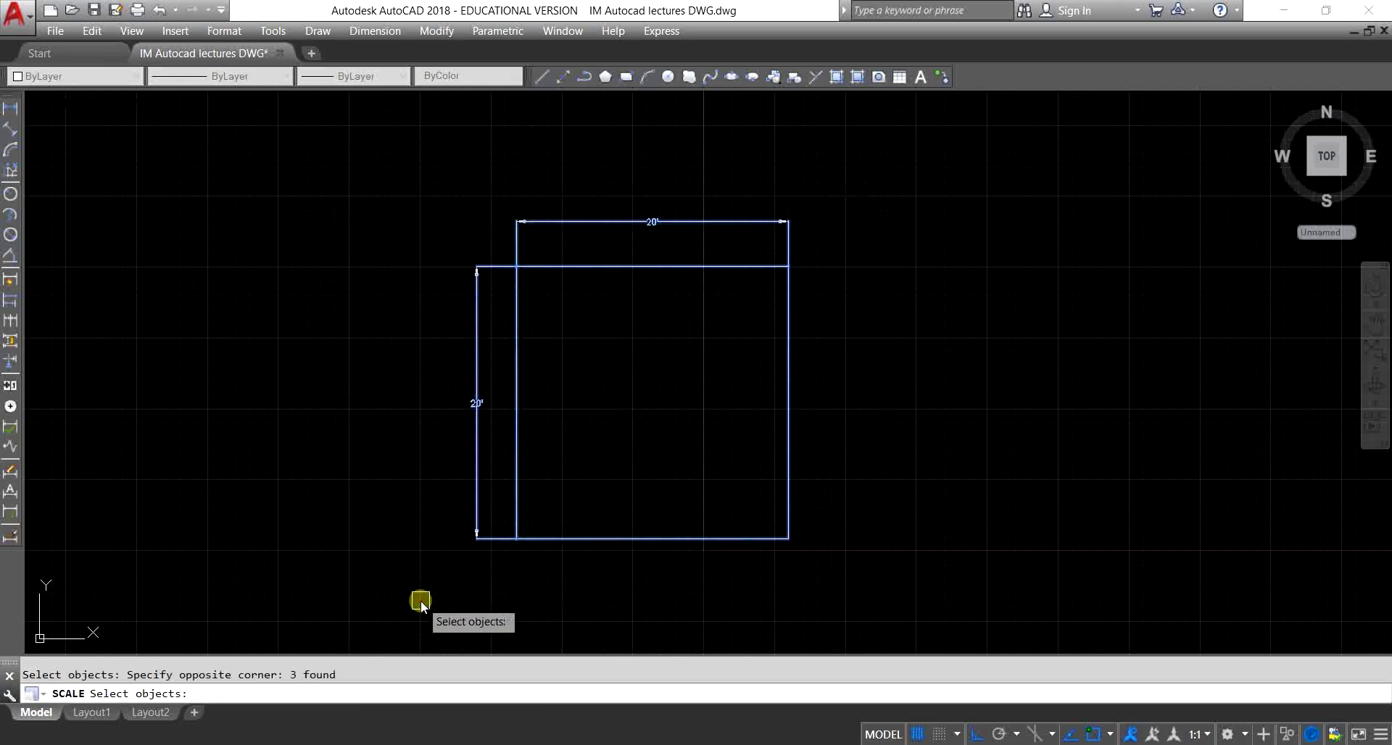
key(Return)
click(873, 543)
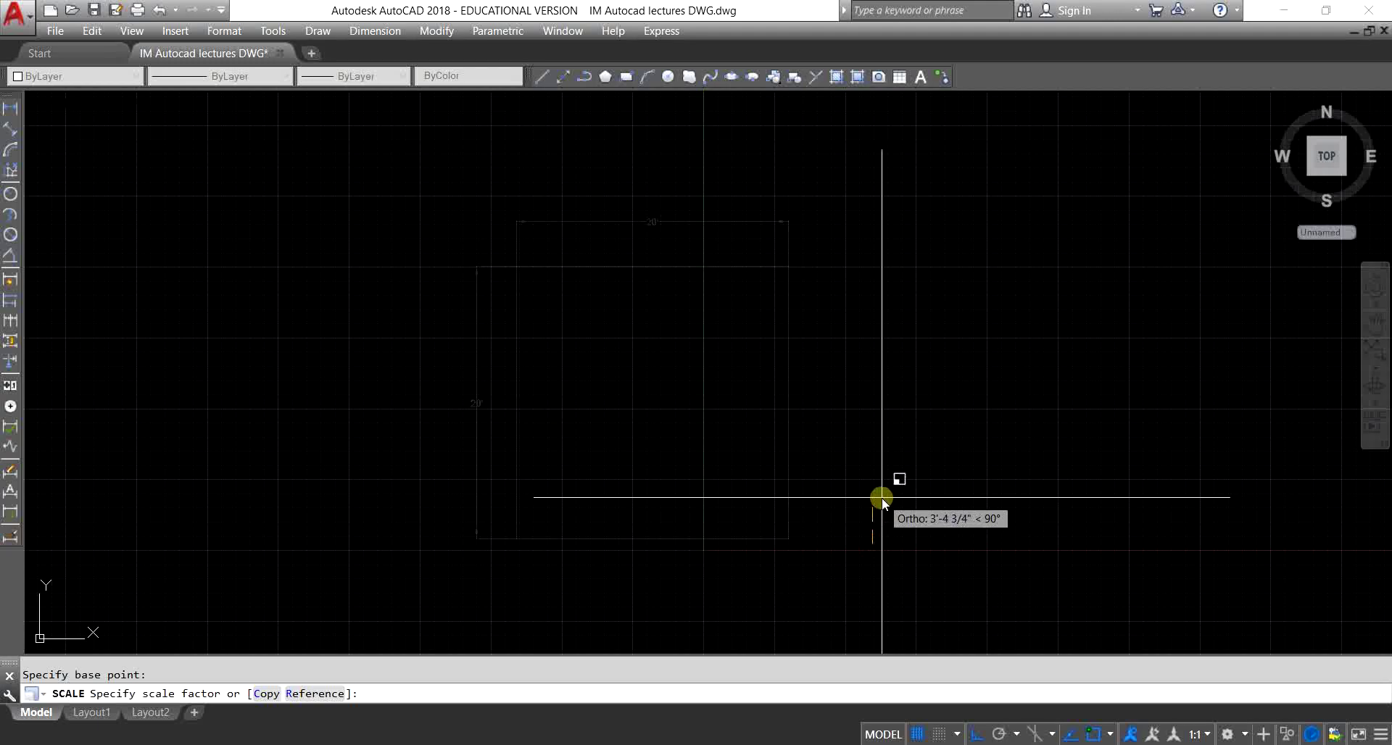
text(2)
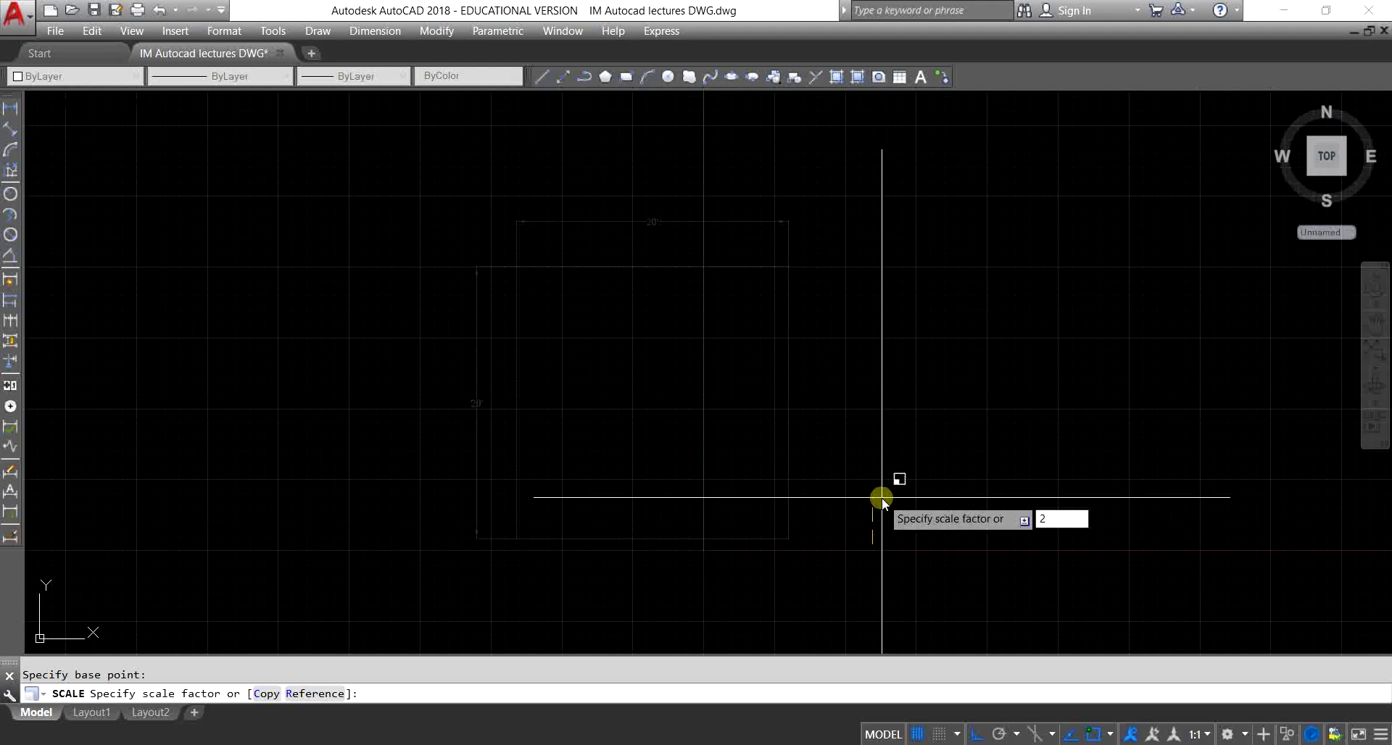
key(Return)
Step: Examine the dimensions above and beside the enlarged square
scroll(796, 522, down, 6)
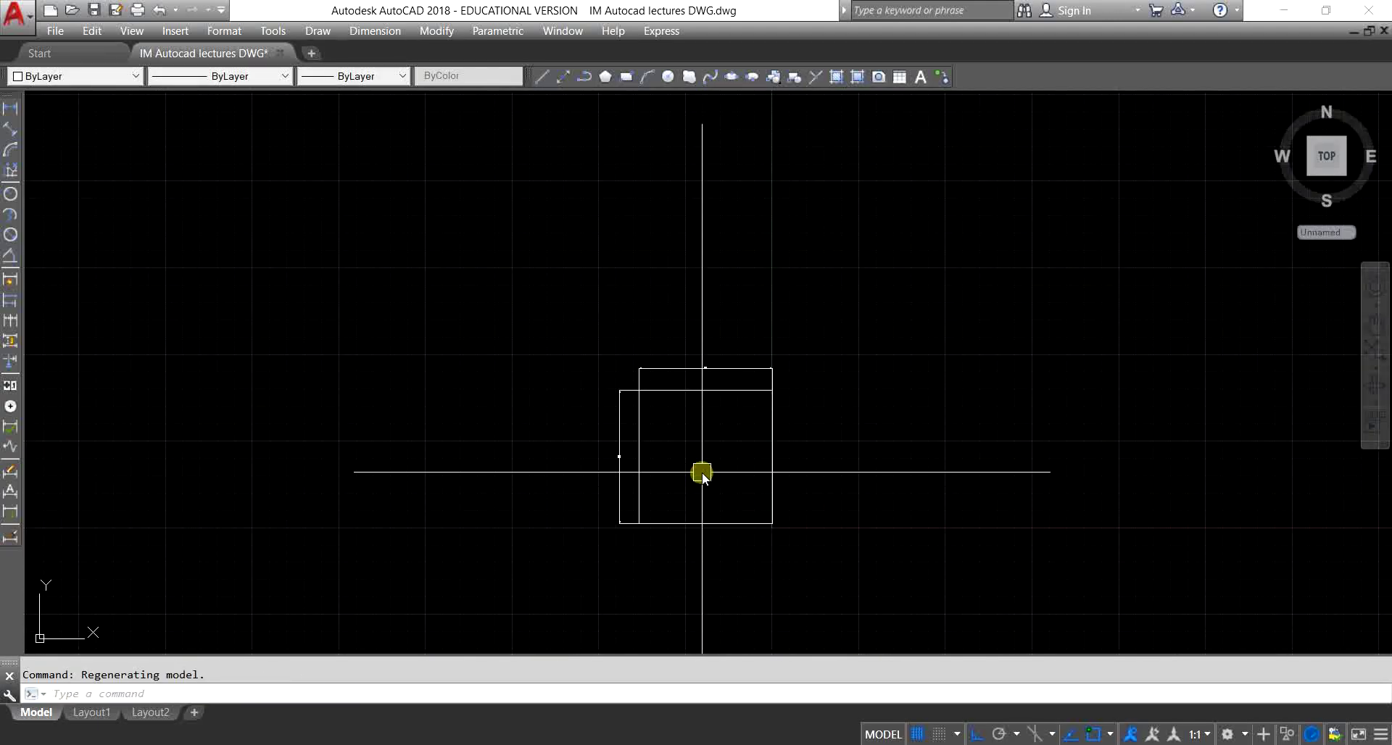
scroll(702, 473, up, 6)
scroll(438, 428, down, 2)
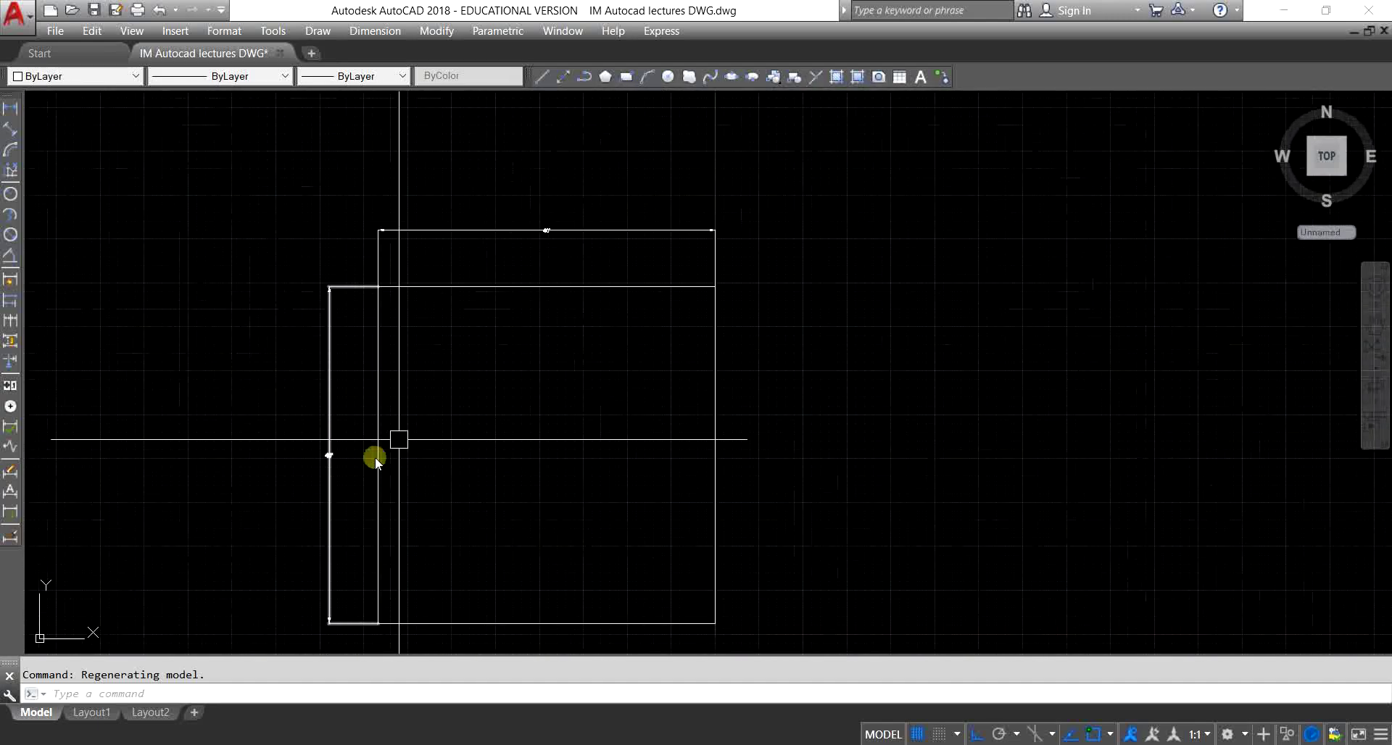
scroll(481, 276, up, 4)
scroll(699, 370, down, 4)
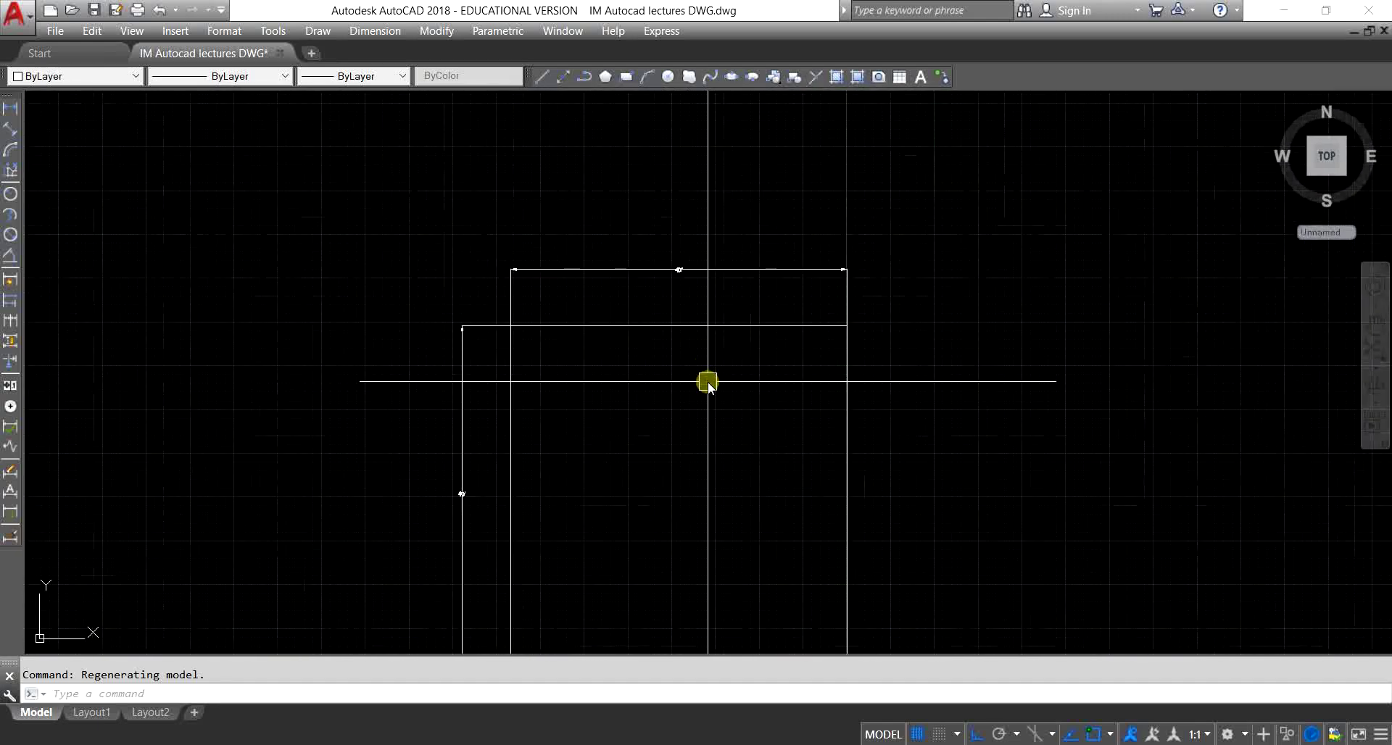
middle_drag(672, 424, 682, 367)
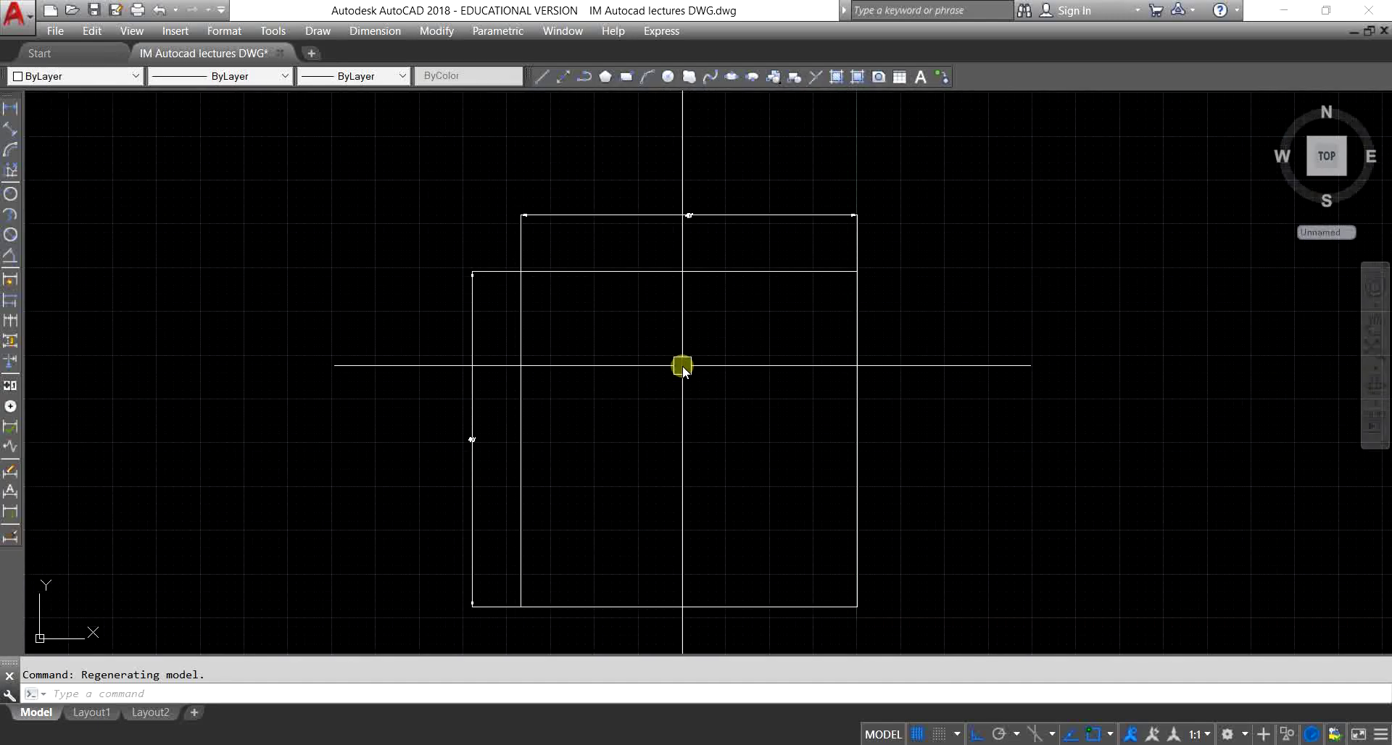
key(Escape)
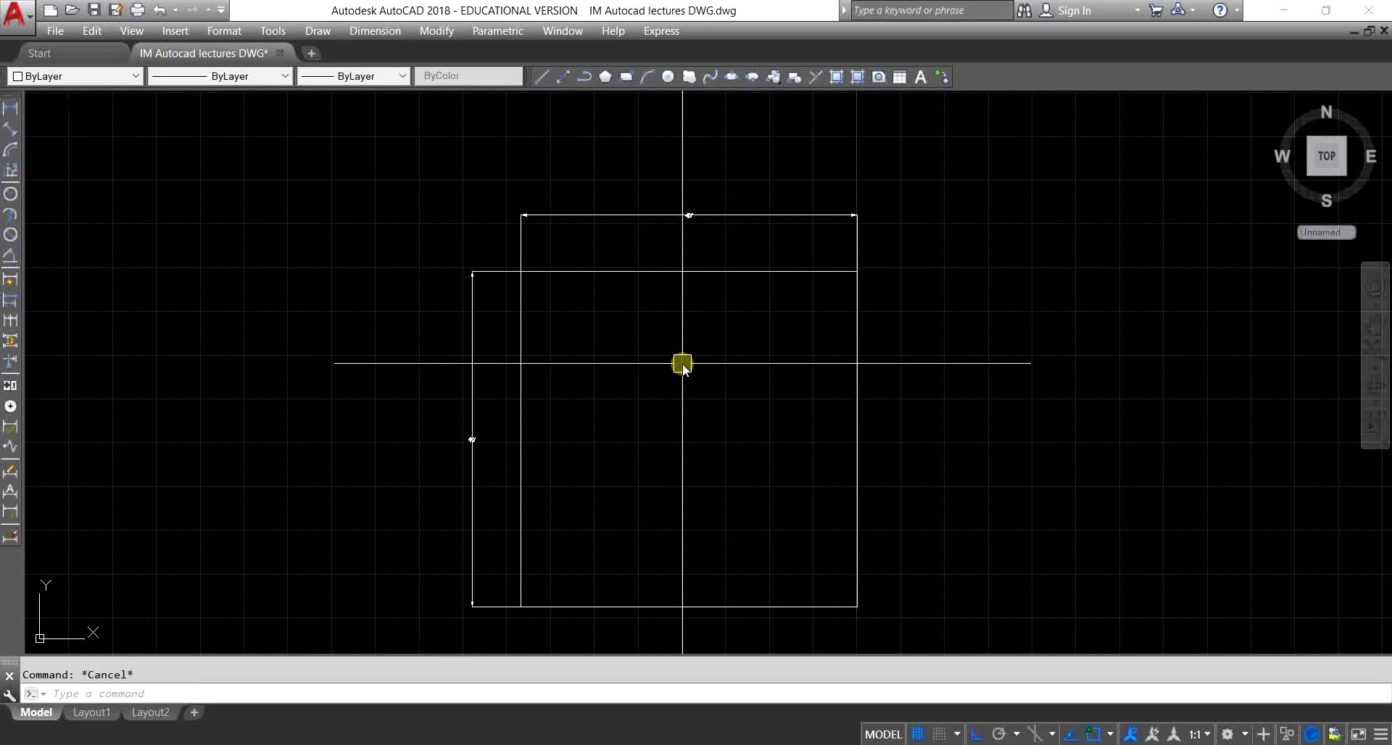
Step: Scale the enlarged square with its dimensions by a factor of 0.25 from a base point outside its lower-right corner
text(SC)
key(Return)
scroll(681, 363, down, 3)
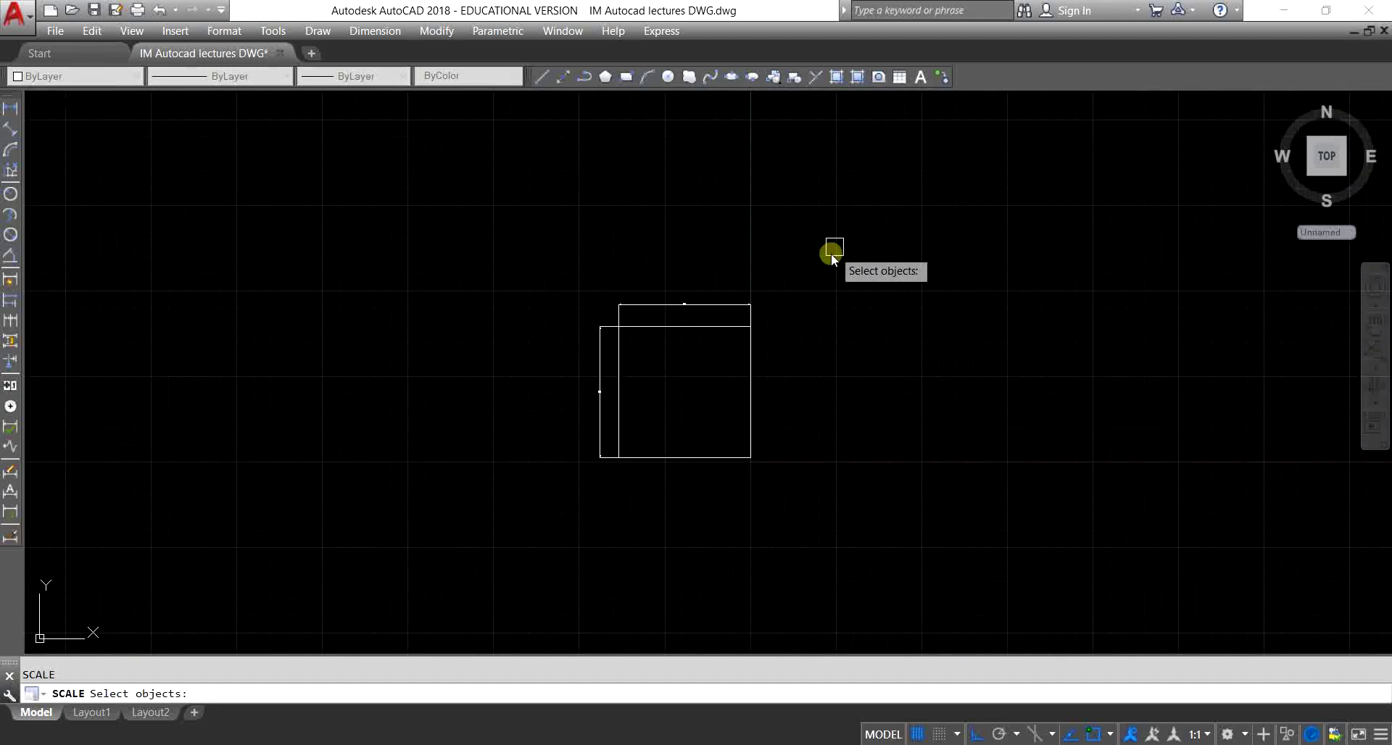
click(833, 251)
click(489, 558)
key(Return)
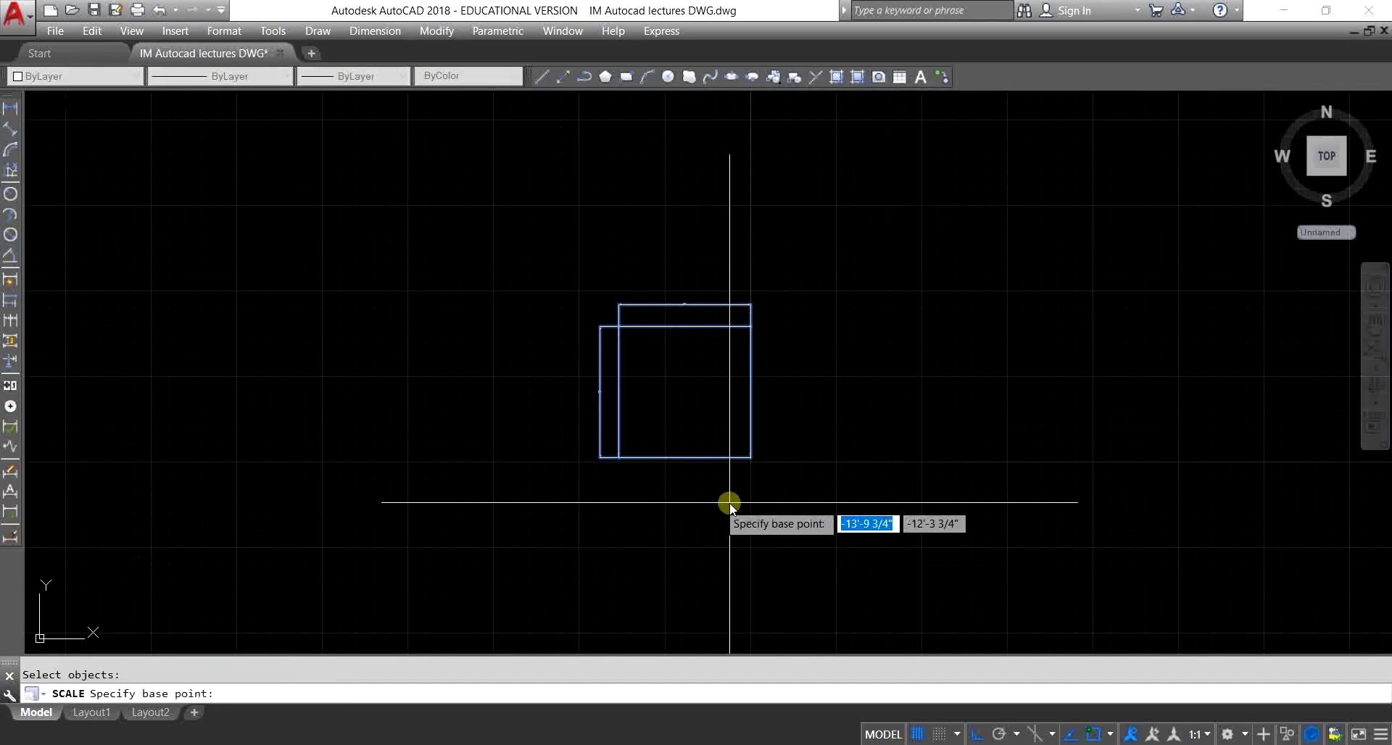
click(870, 479)
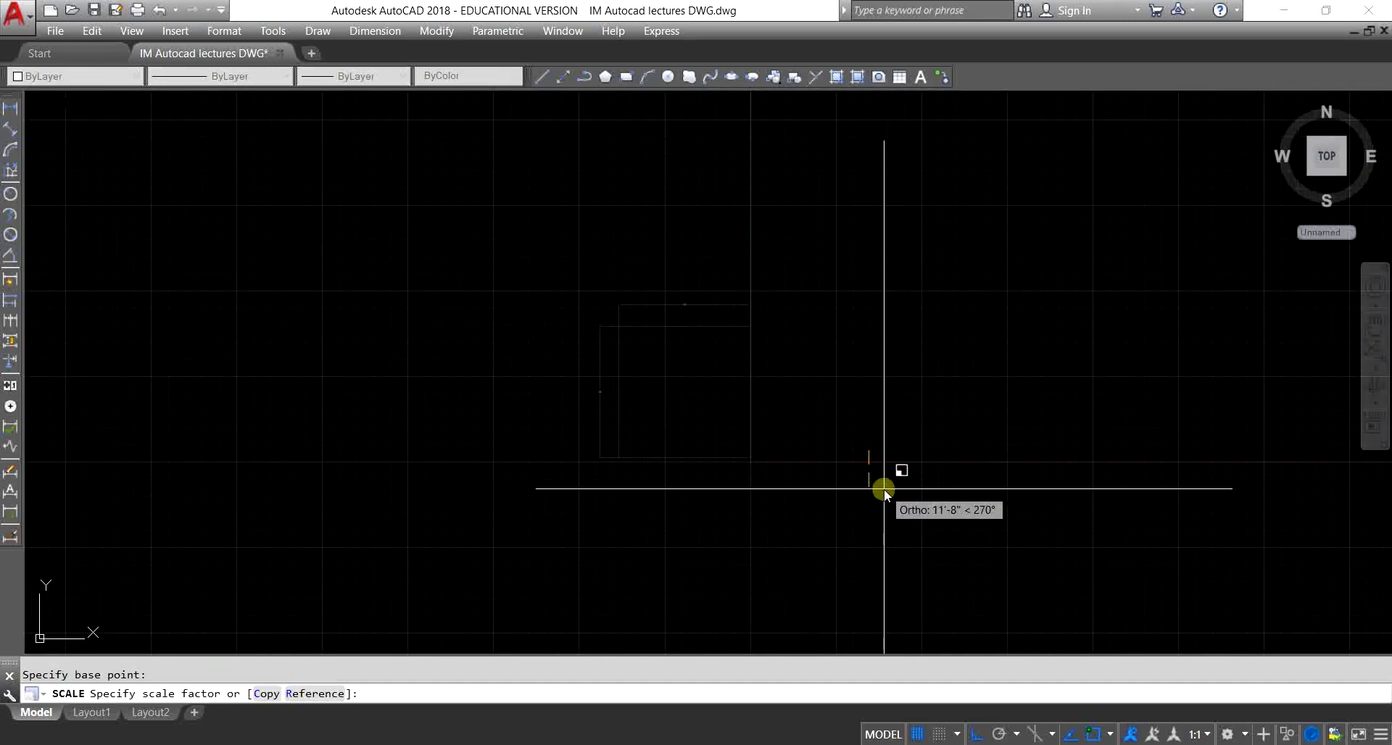
text(0)
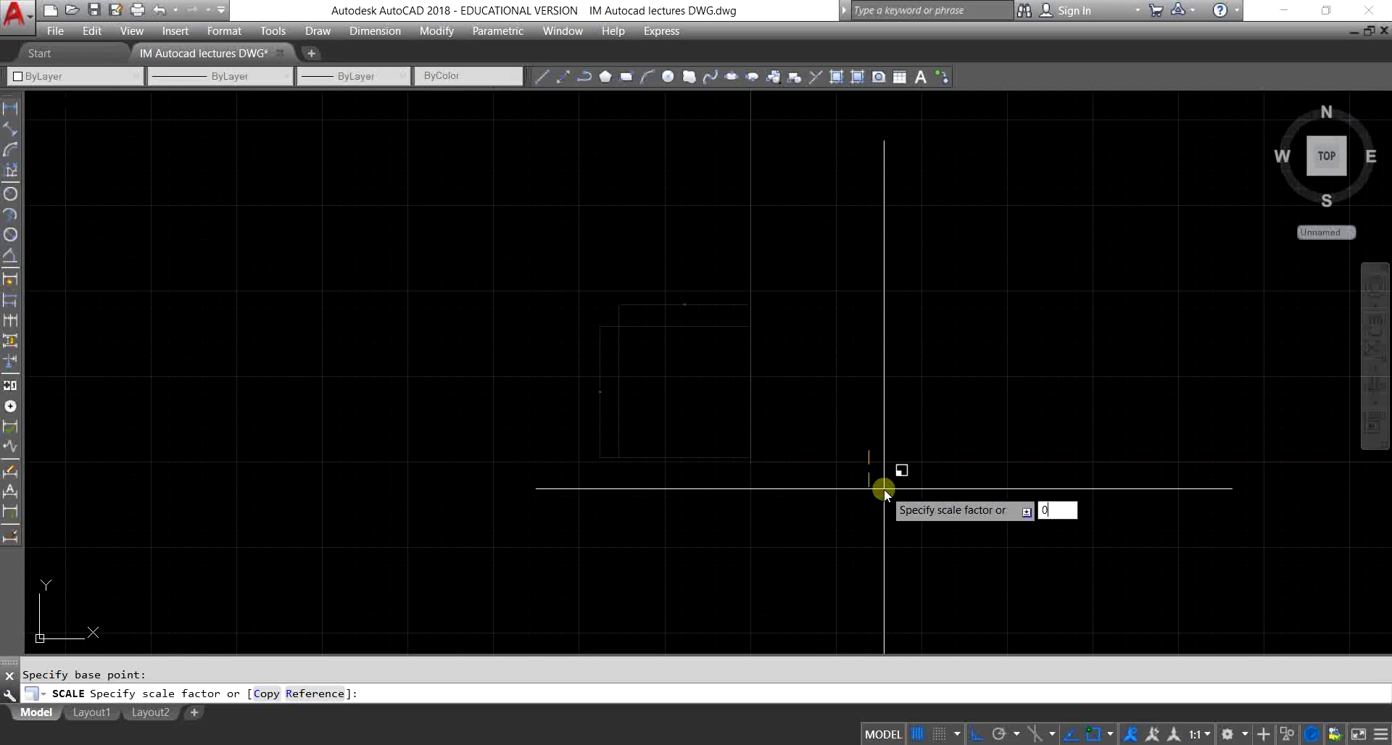
text(.25)
key(Return)
Step: Scale the reduced 10' square with its dimensions by a factor of 2 from a base point just outside its lower-right corner
scroll(839, 414, up, 7)
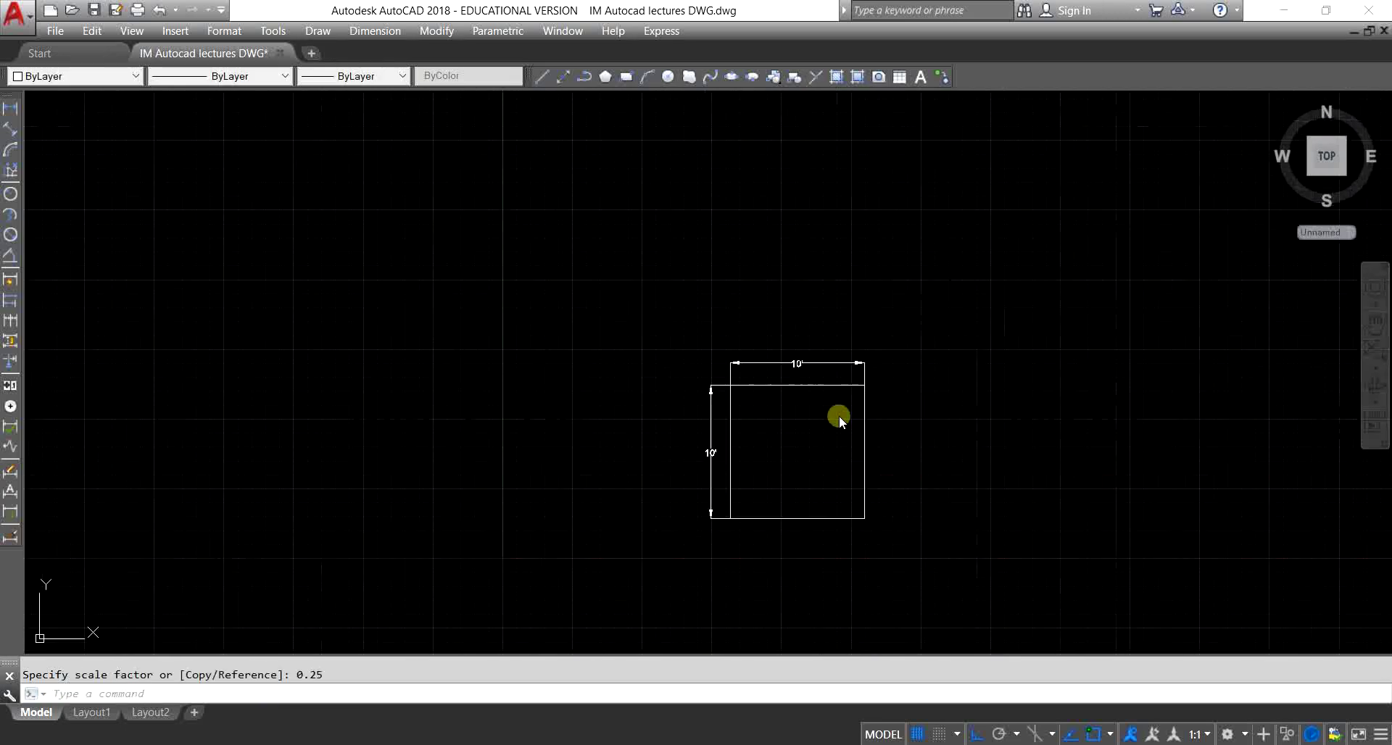
scroll(538, 432, down, 4)
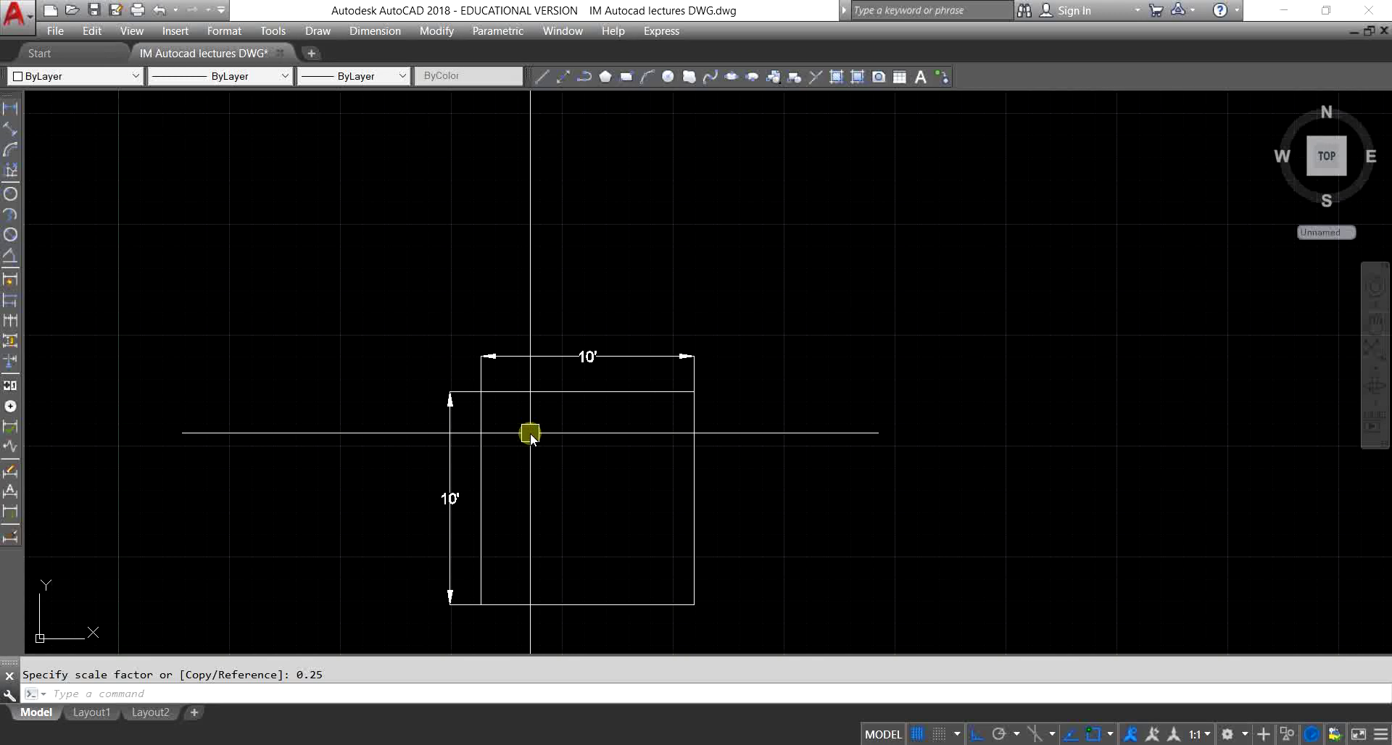
mouse_move(559, 462)
middle_down()
mouse_move(534, 369)
mouse_move(565, 416)
mouse_move(641, 388)
middle_up()
key(Escape)
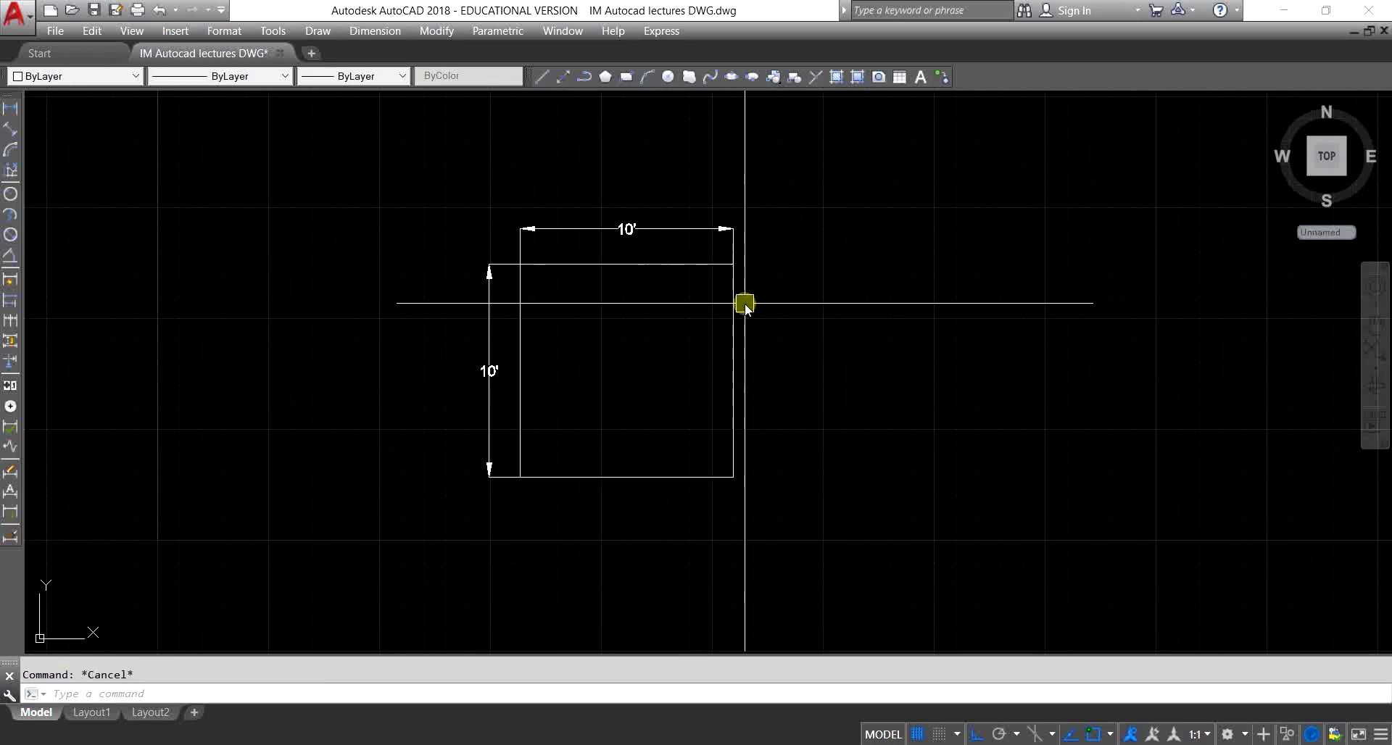
text(SC)
key(Return)
click(825, 174)
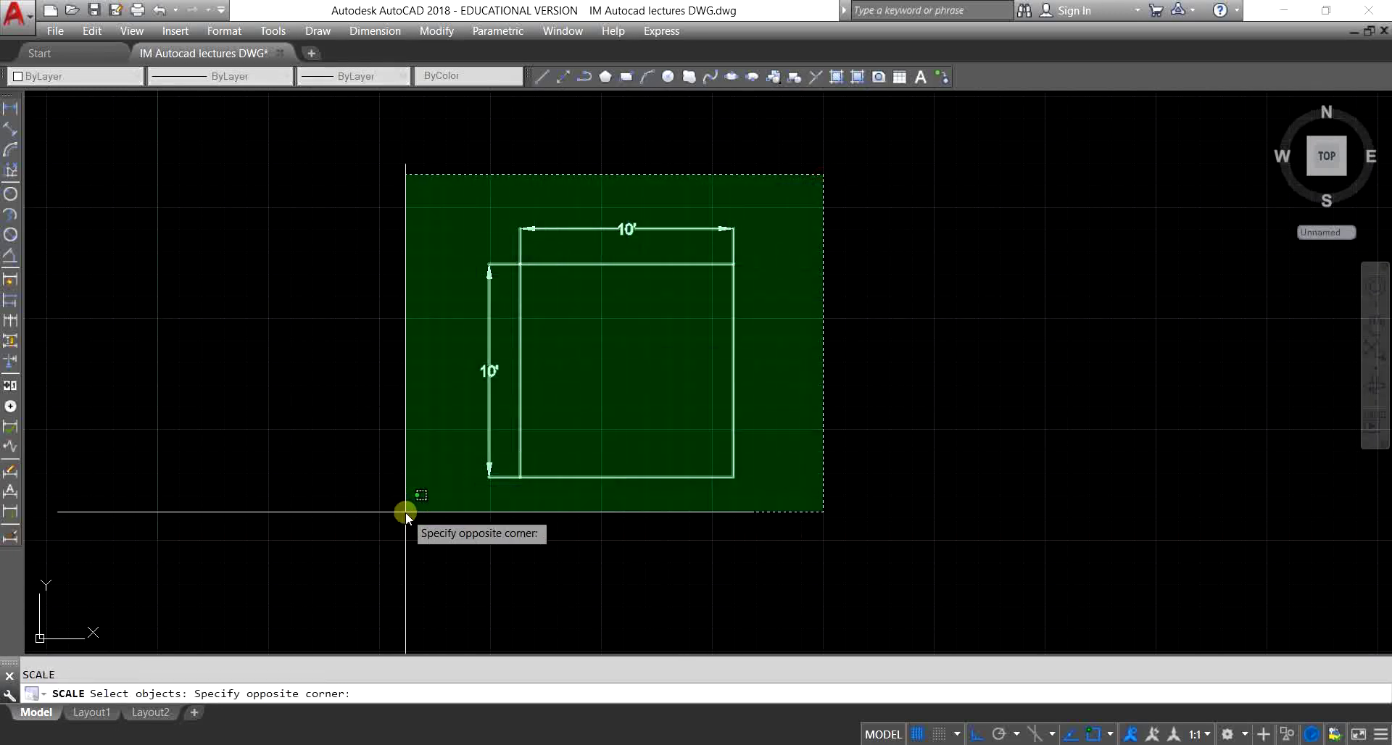
click(385, 535)
key(Return)
click(761, 467)
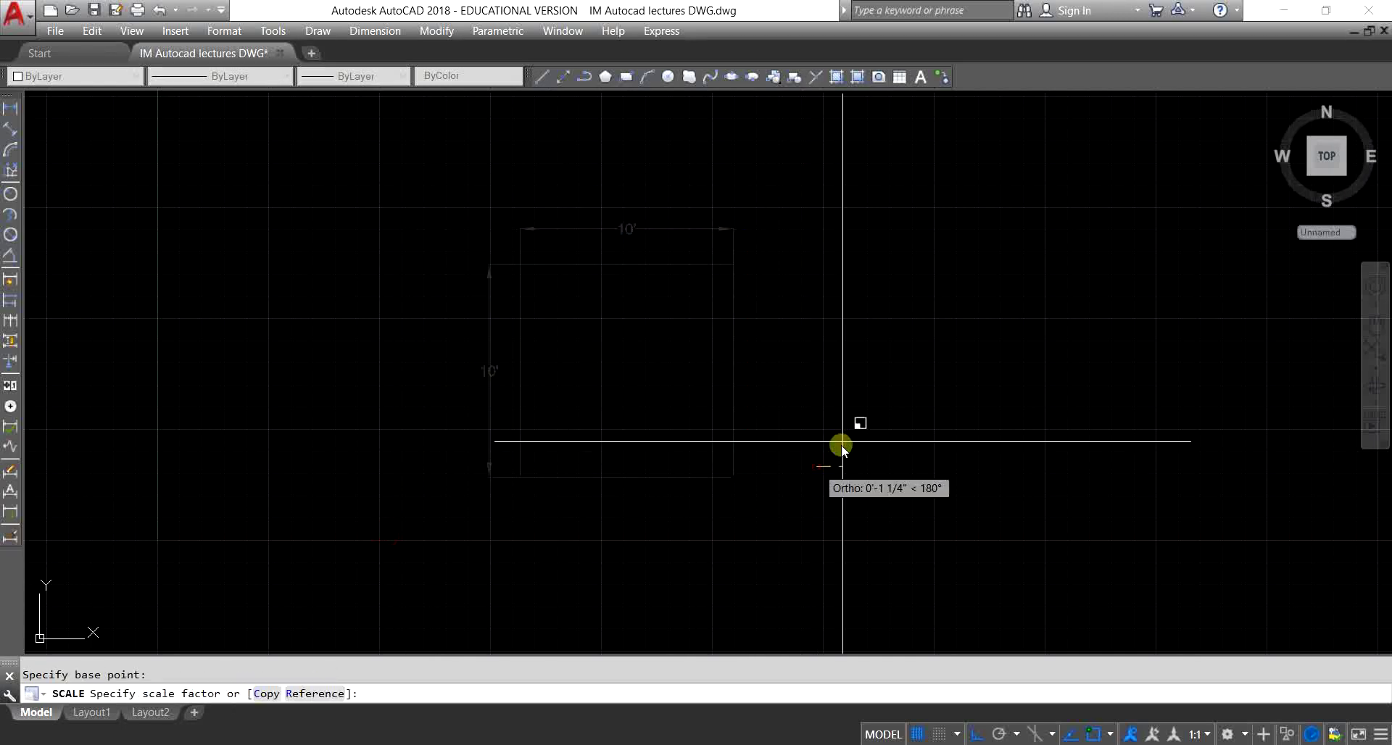
text(2)
key(Return)
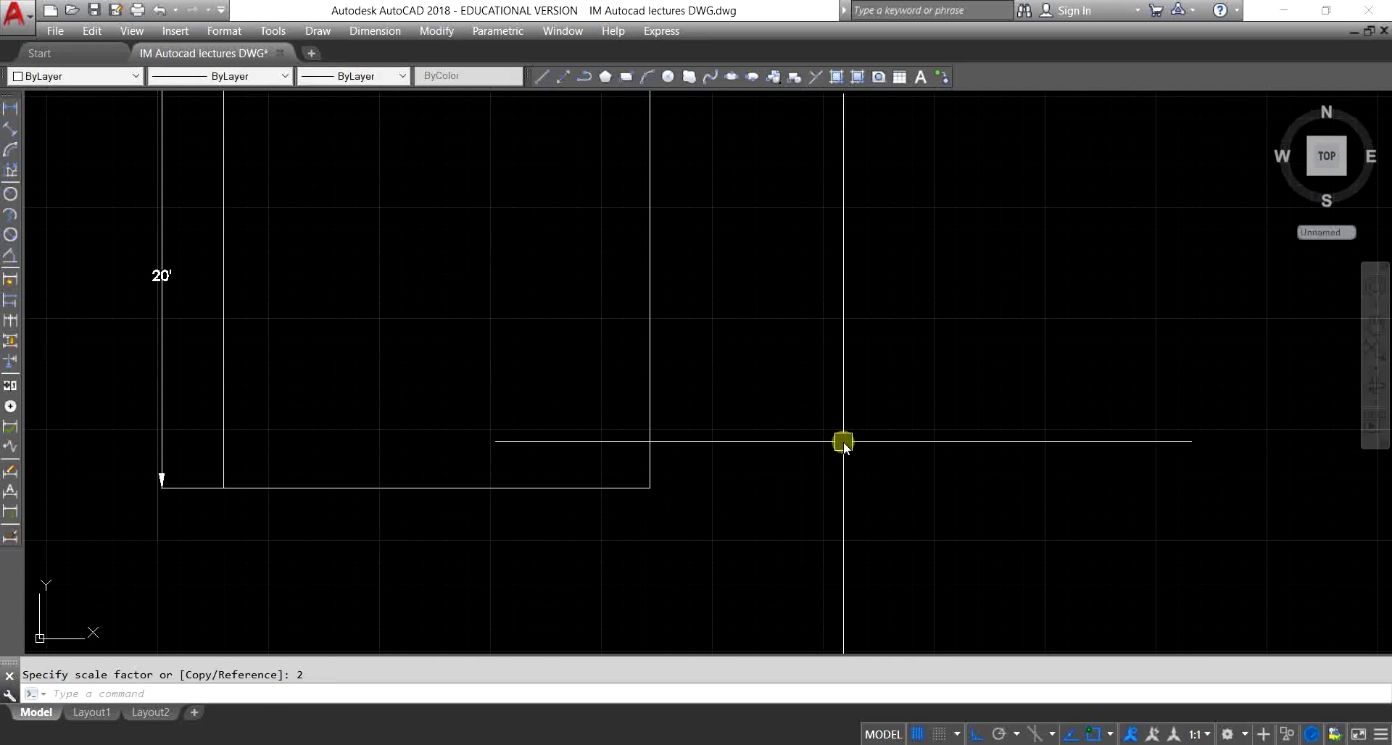
key(Escape)
Step: Create a copy of the 20' square and its dimensions scaled by a factor of 2, using a base point to the right of the square
scroll(790, 470, down, 4)
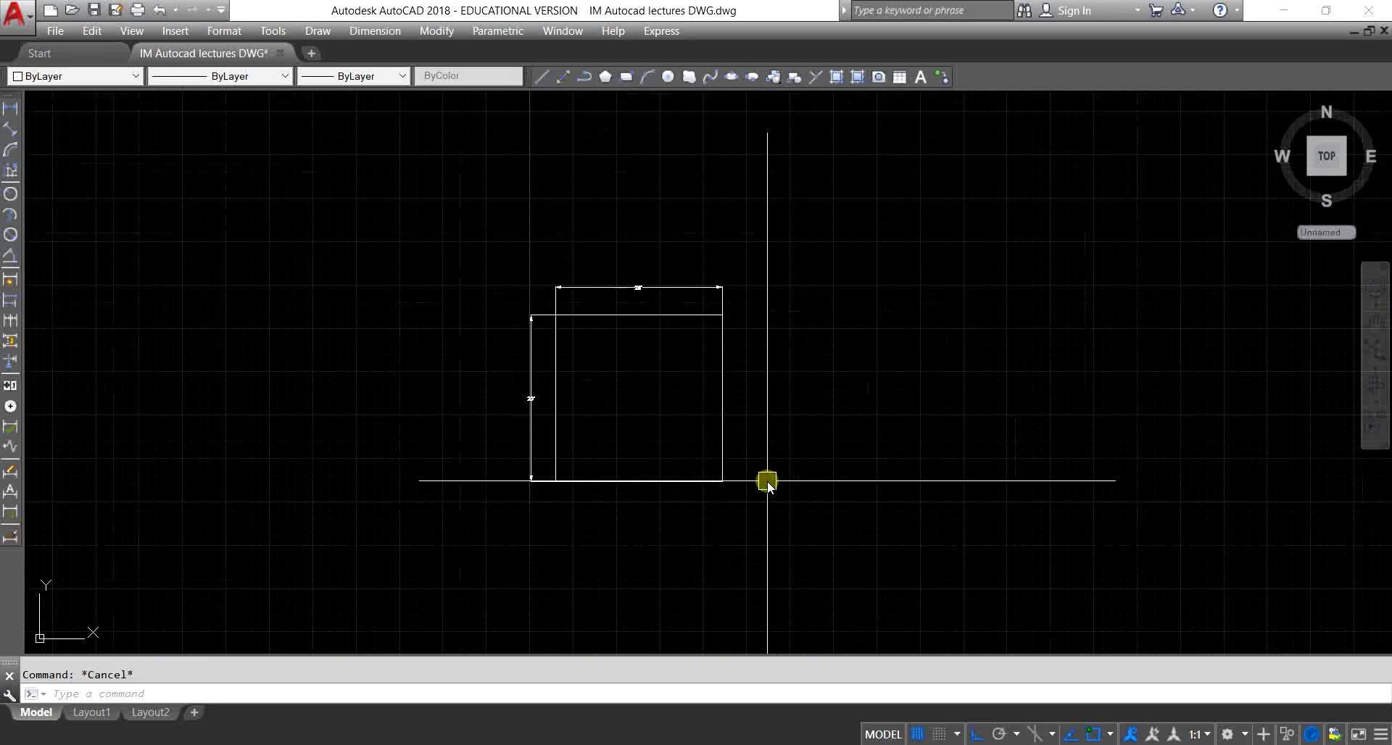
scroll(707, 471, up, 2)
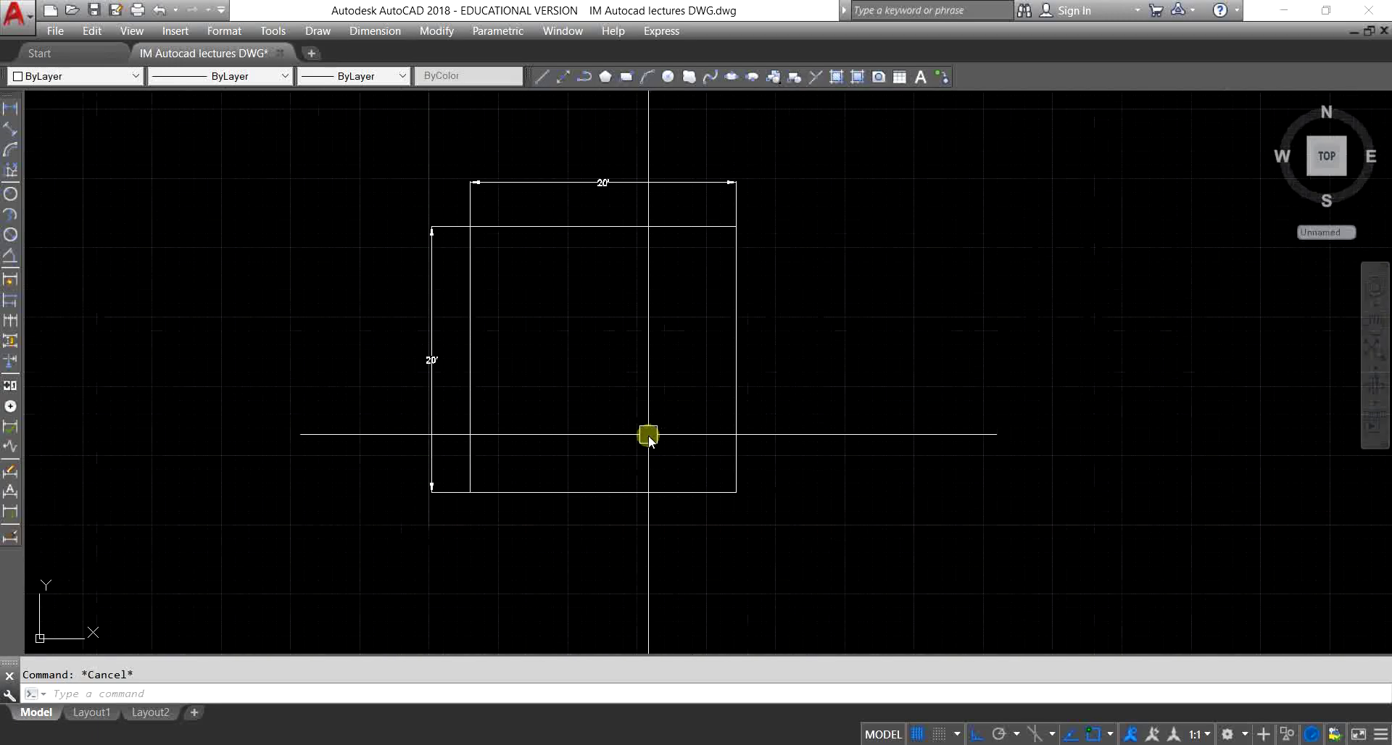
text(SC)
key(Return)
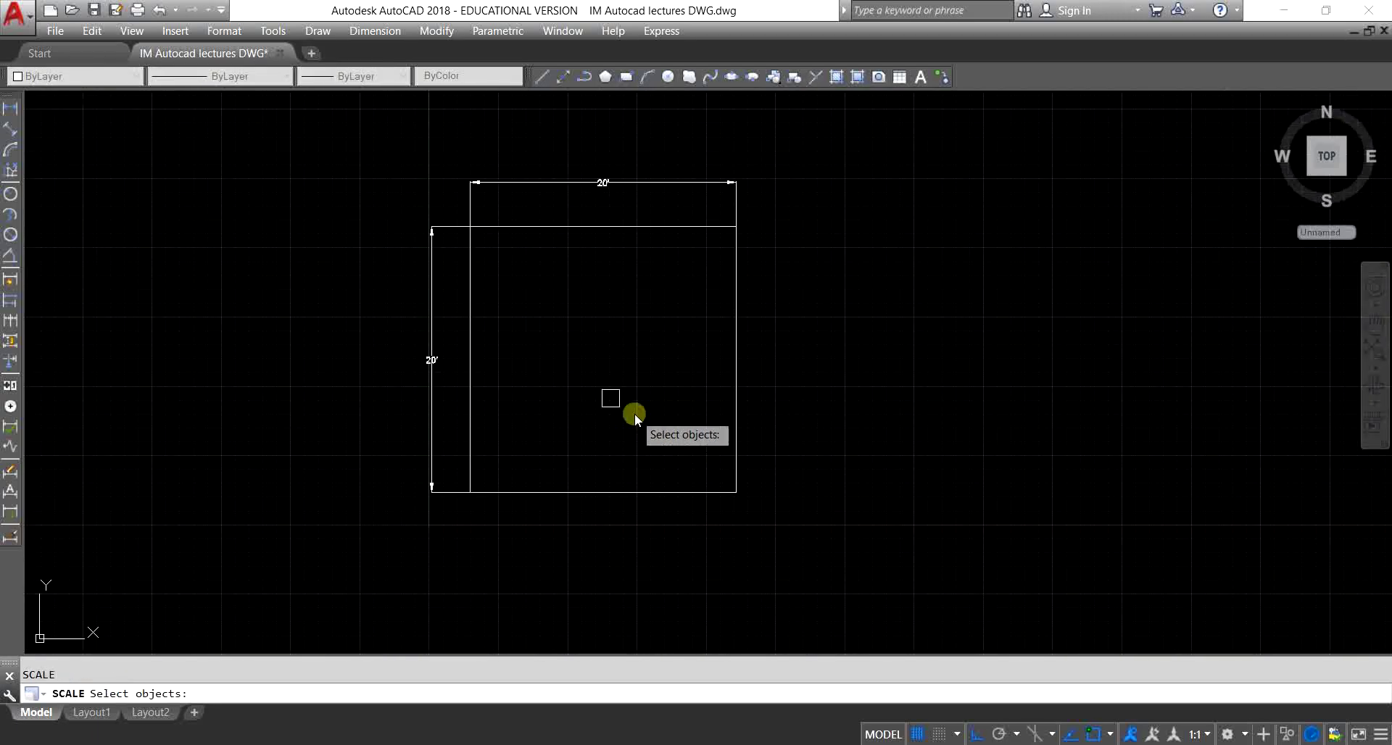
click(842, 532)
click(322, 148)
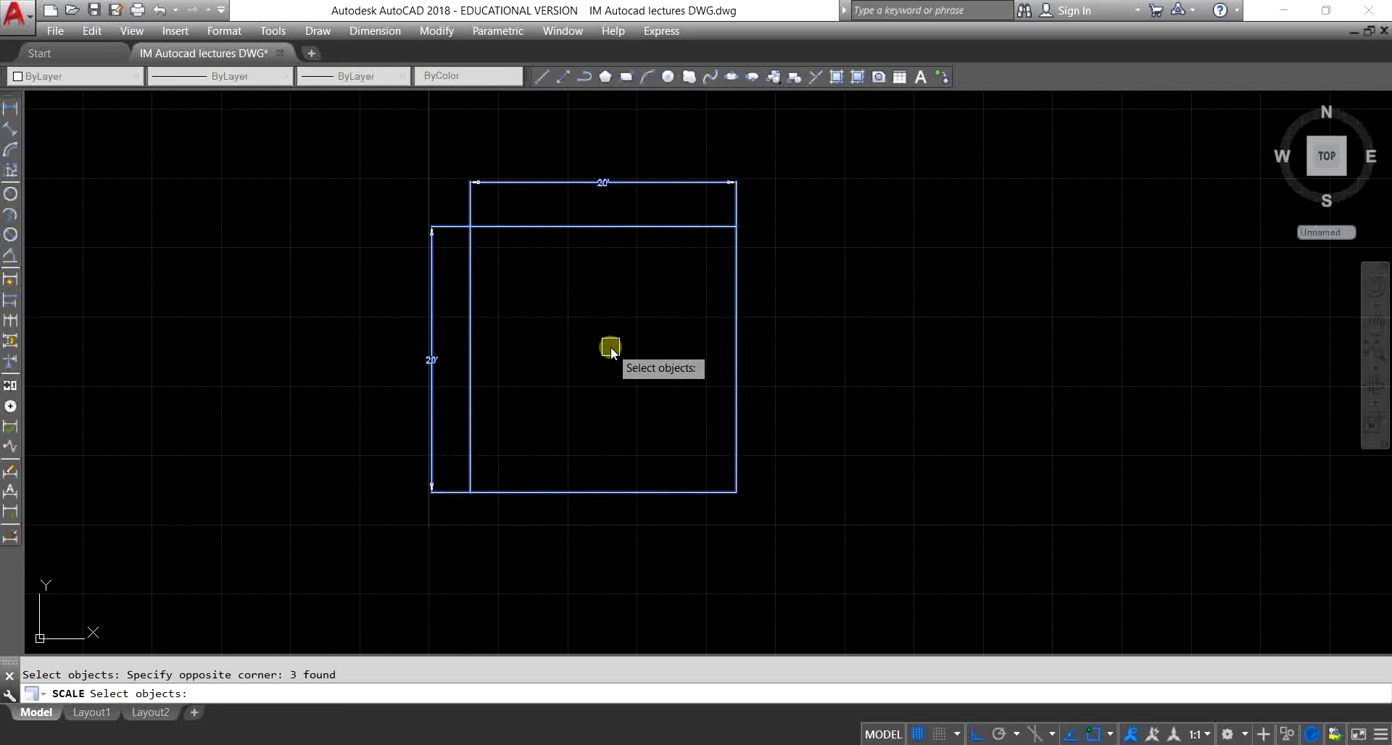
key(Return)
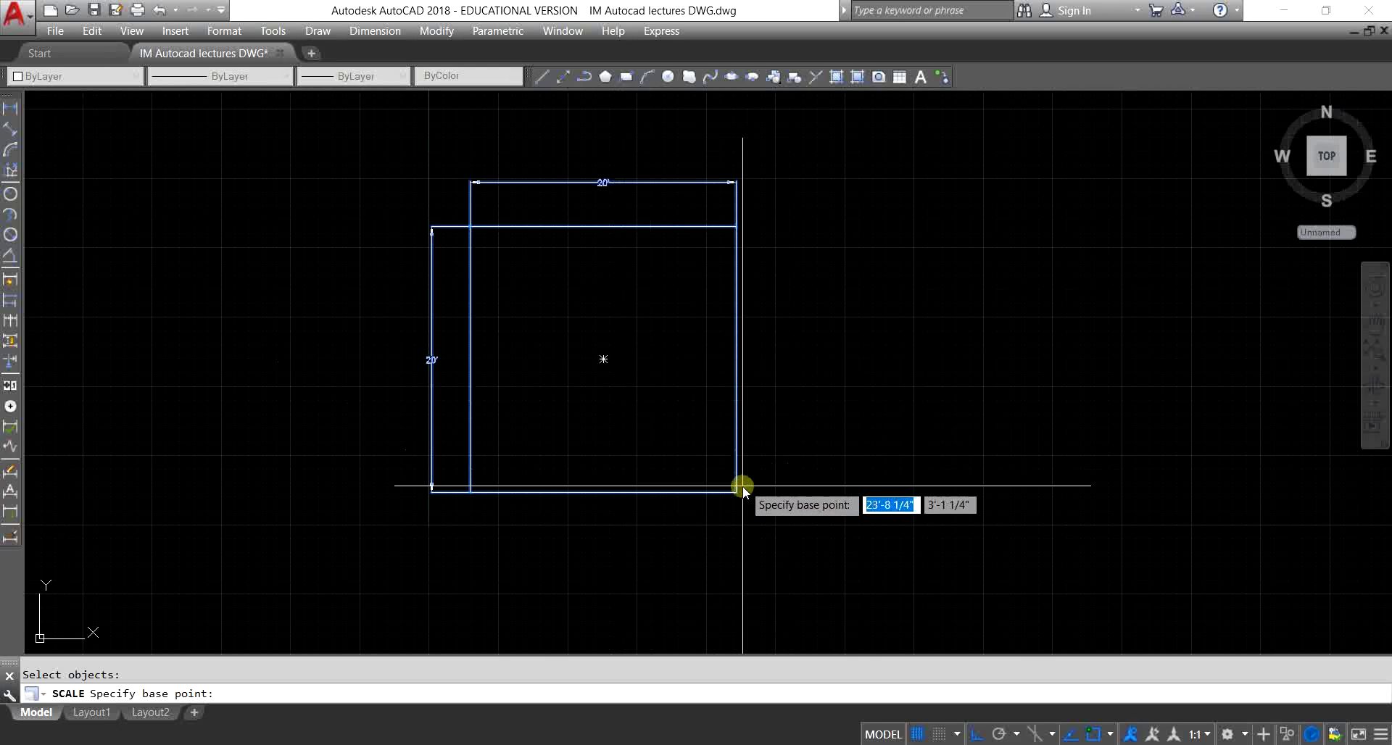
click(899, 493)
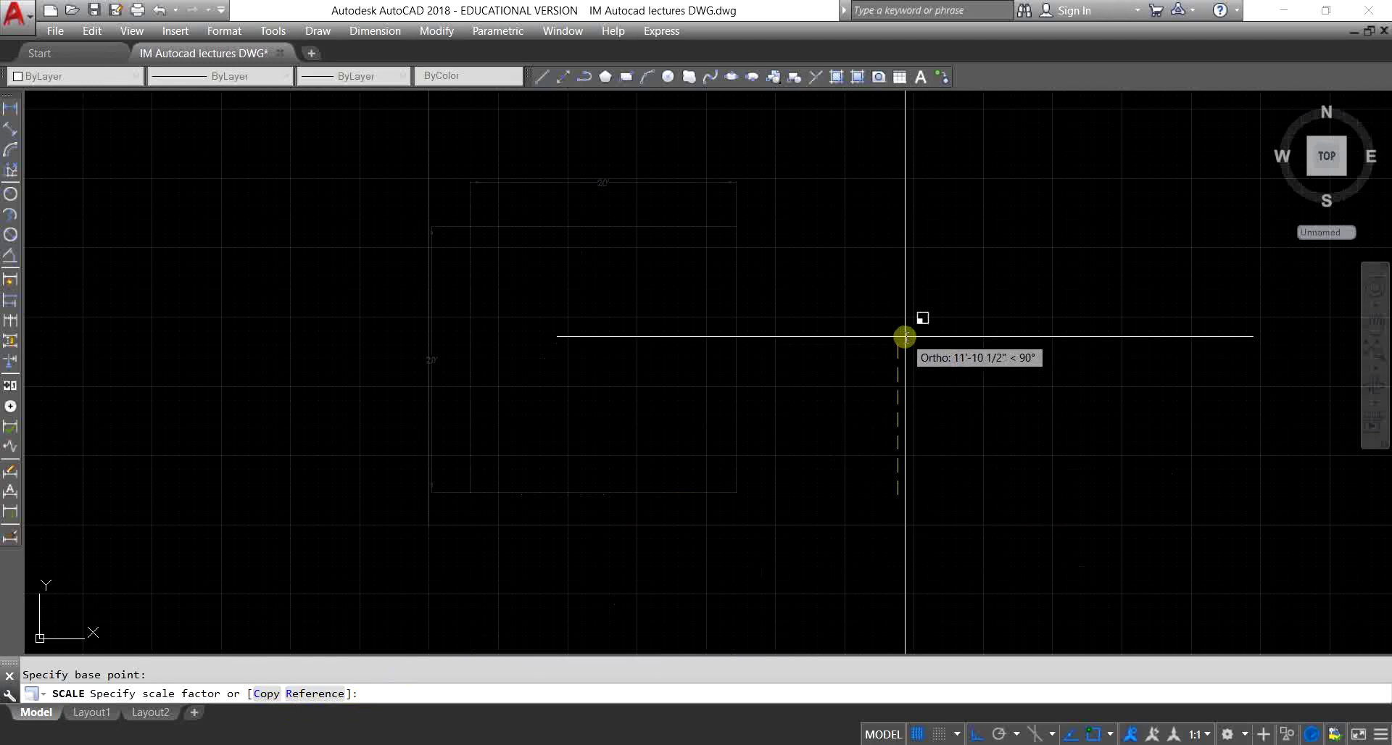
key(Return)
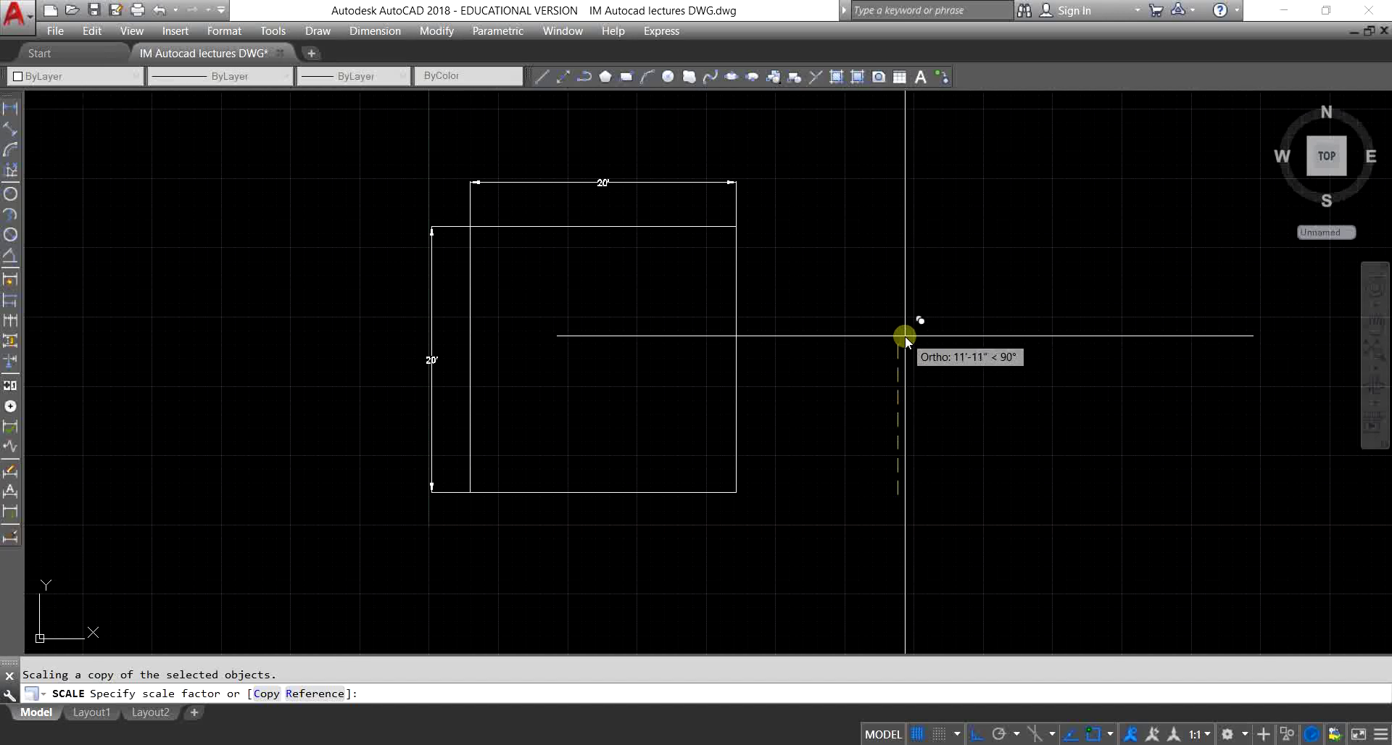
text(2)
key(Return)
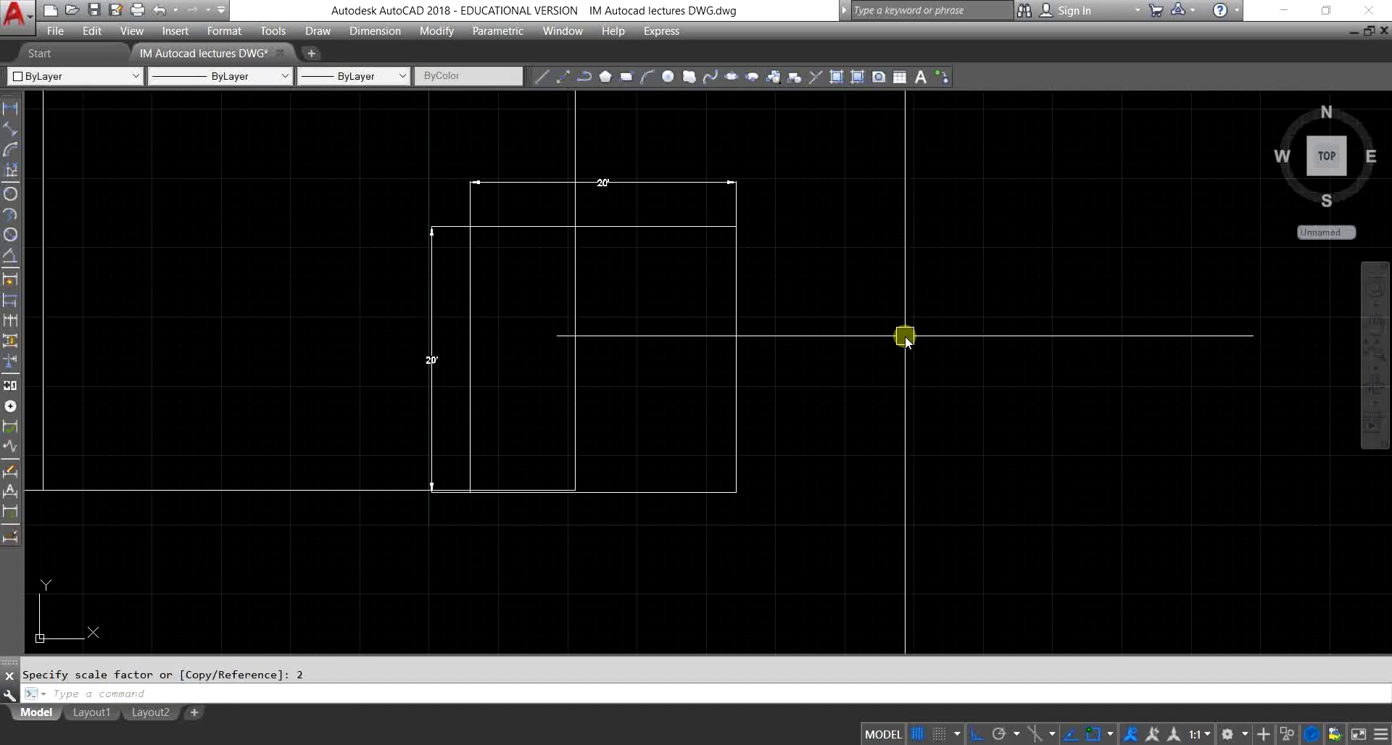
Step: Move the original smaller square with its dimensions horizontally to the right, clear of the larger scaled copy
scroll(915, 406, down, 4)
scroll(916, 429, up, 2)
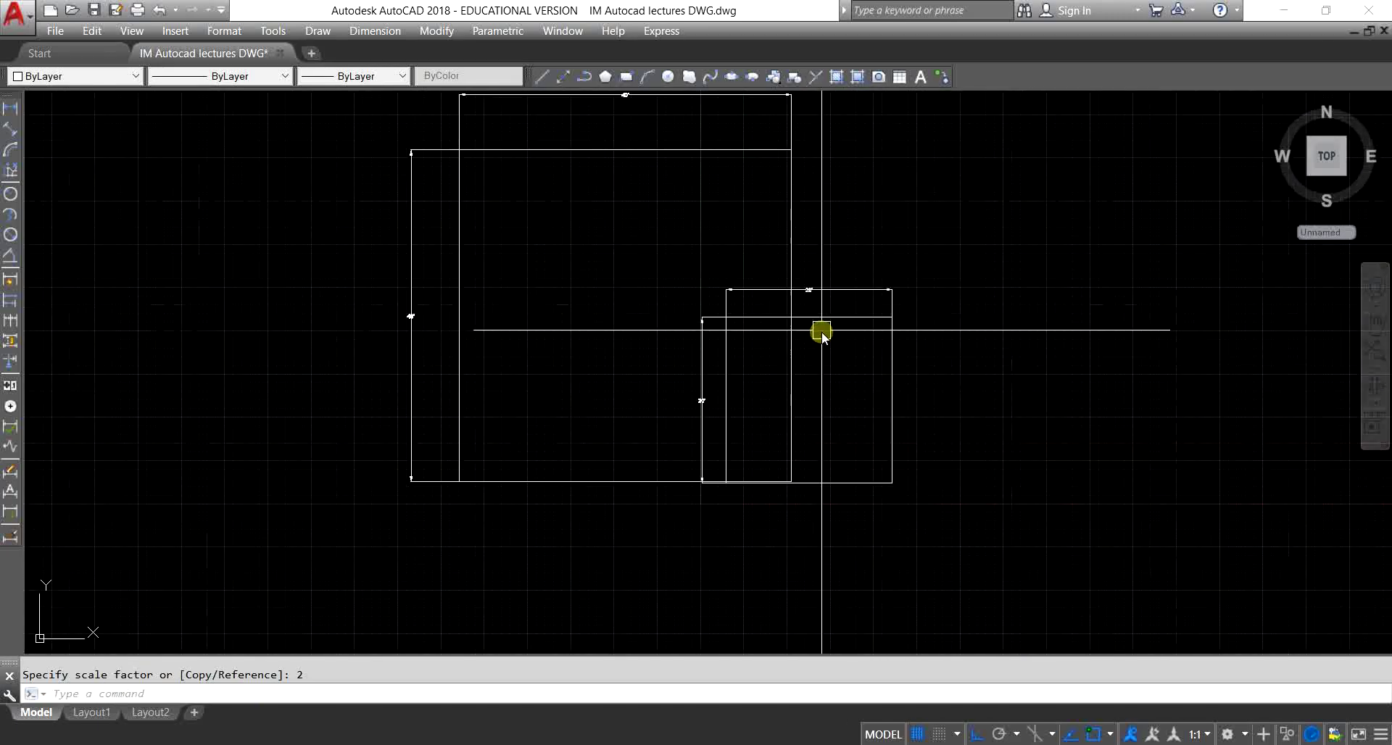
click(641, 247)
click(972, 545)
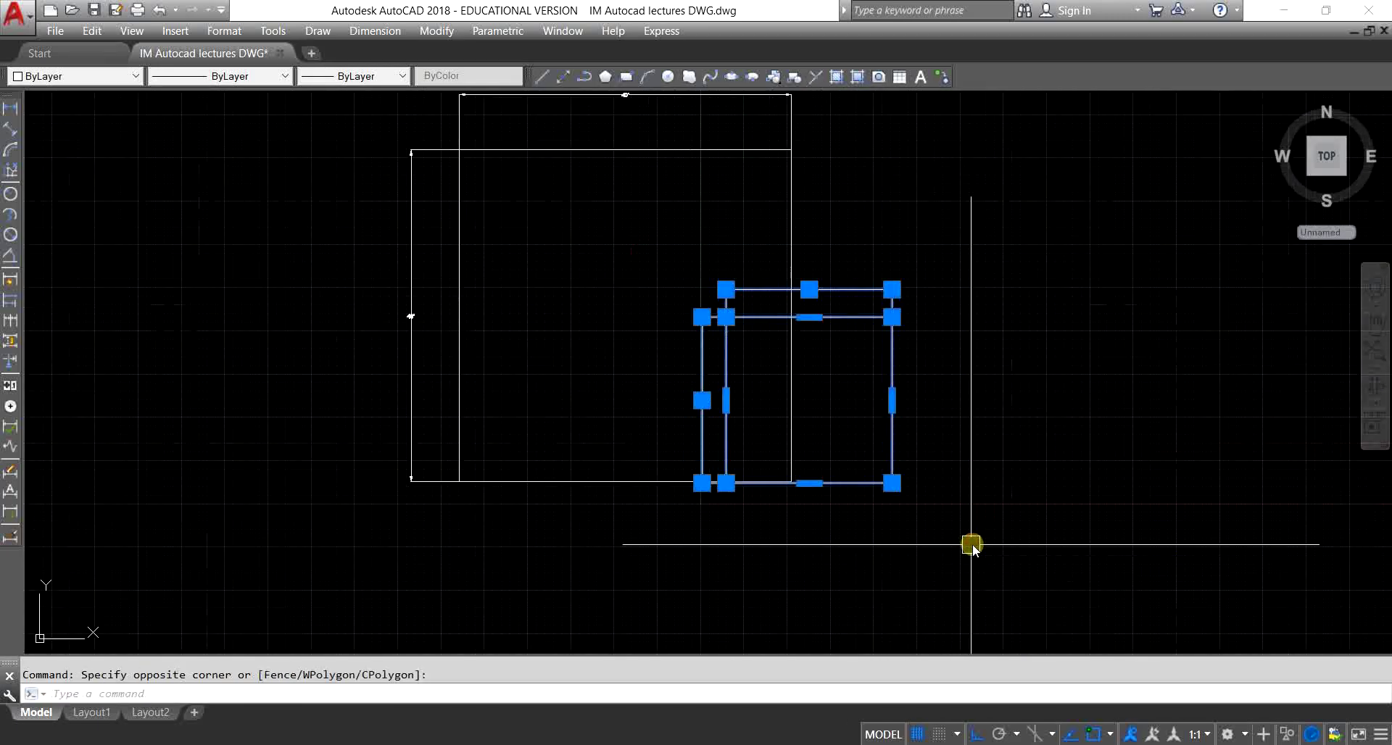
text(M)
key(Return)
click(879, 547)
click(1079, 546)
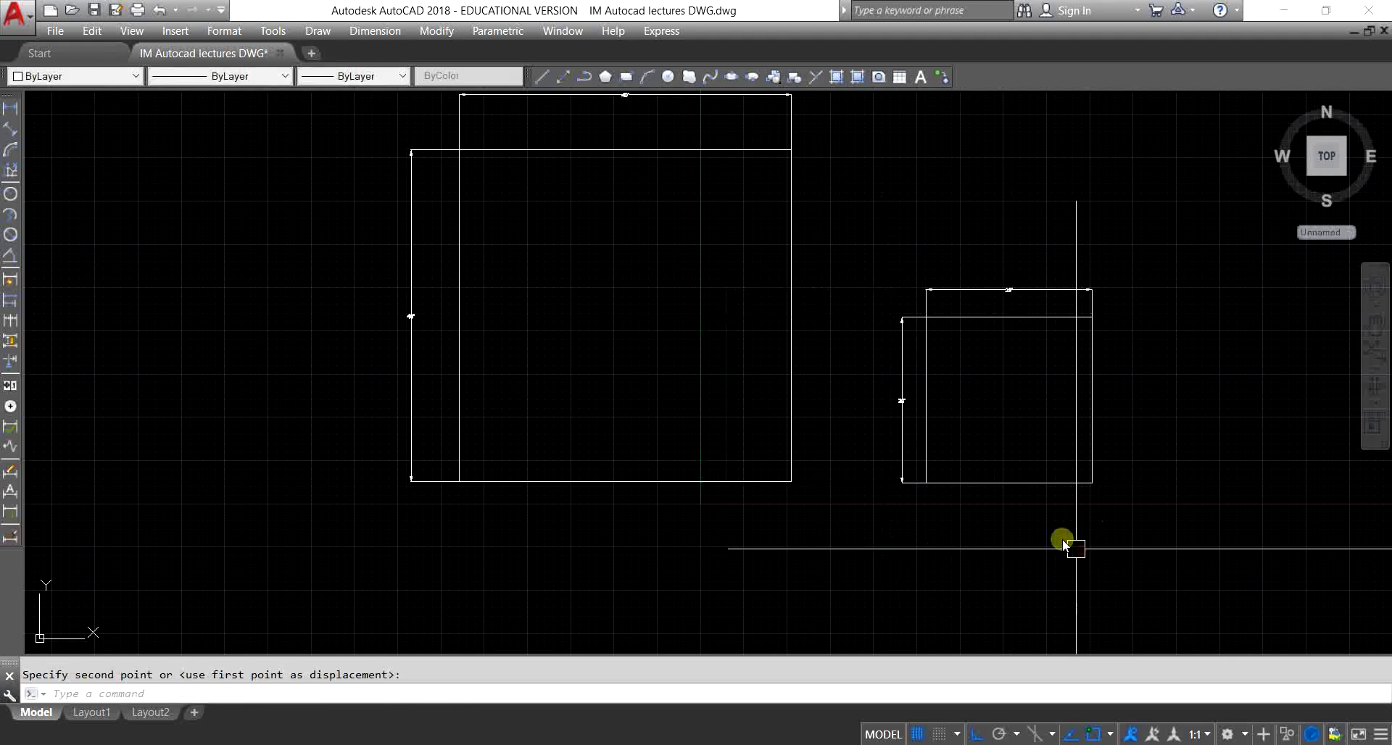
Step: Compare the dimensions of the larger scaled copy with those of the original smaller square
key(Escape)
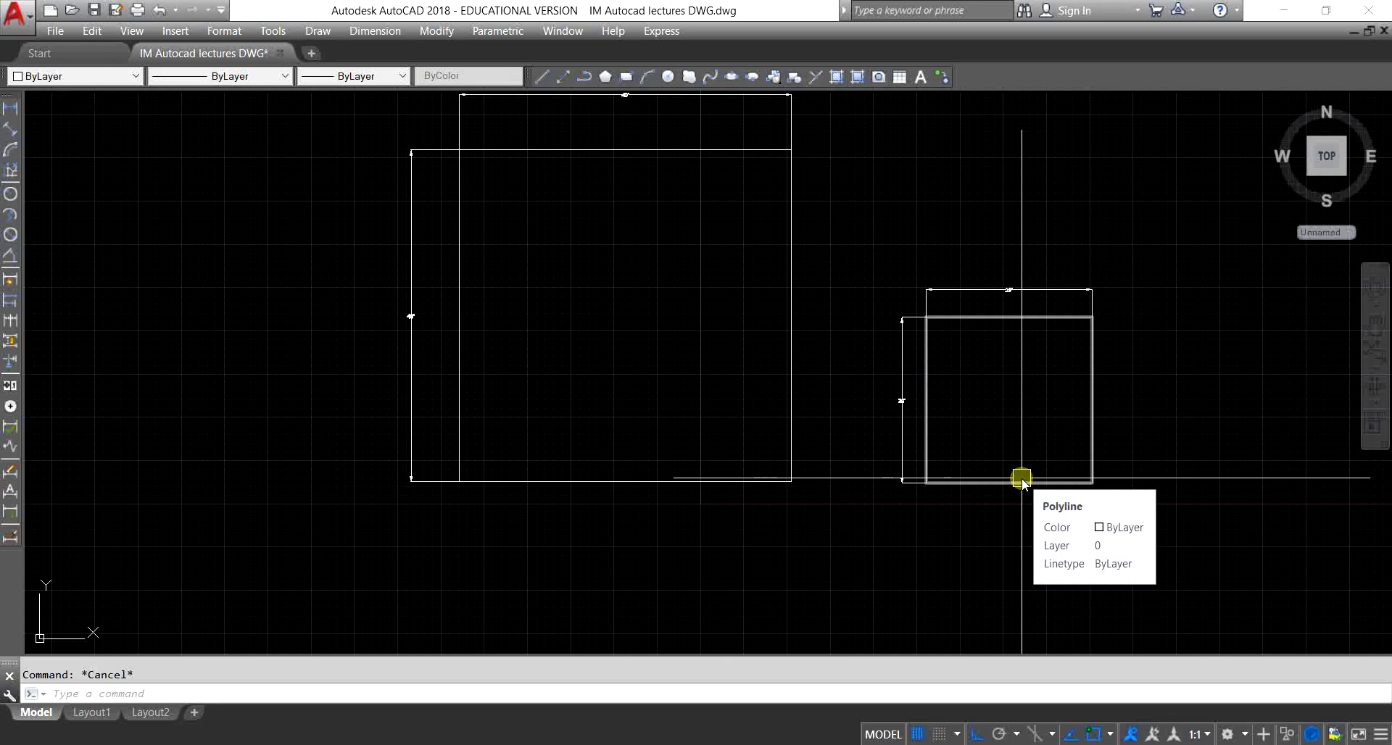
scroll(863, 373, up, 5)
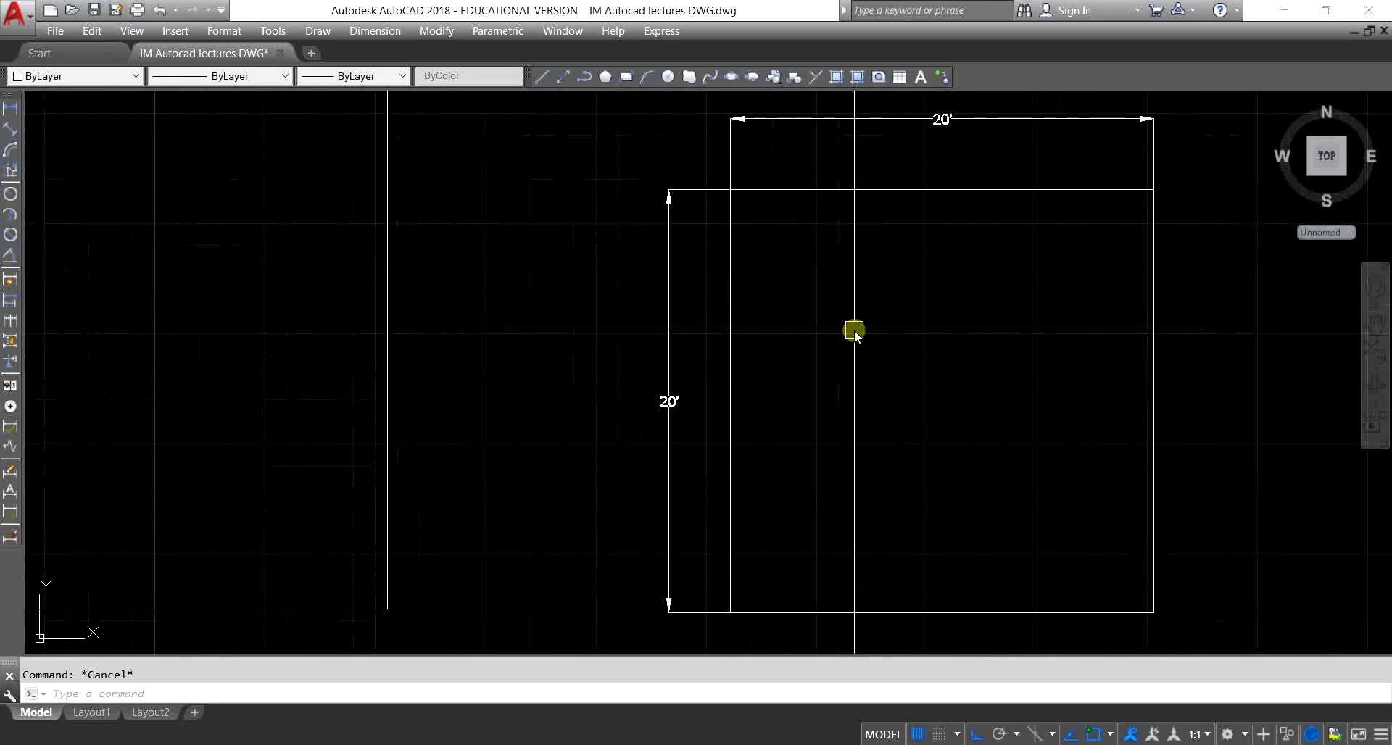
scroll(856, 335, down, 2)
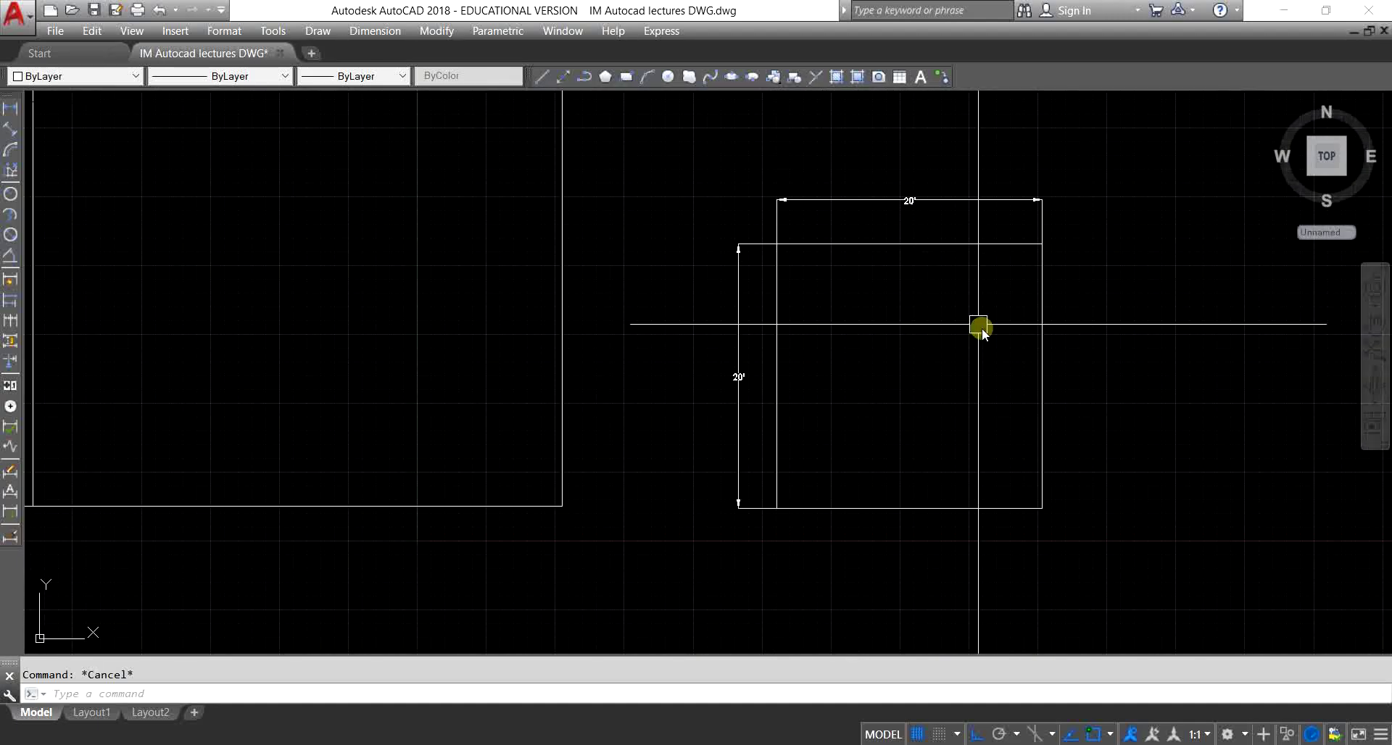
scroll(767, 315, down, 2)
scroll(807, 355, up, 5)
middle_drag(808, 355, 628, 456)
scroll(505, 449, up, 3)
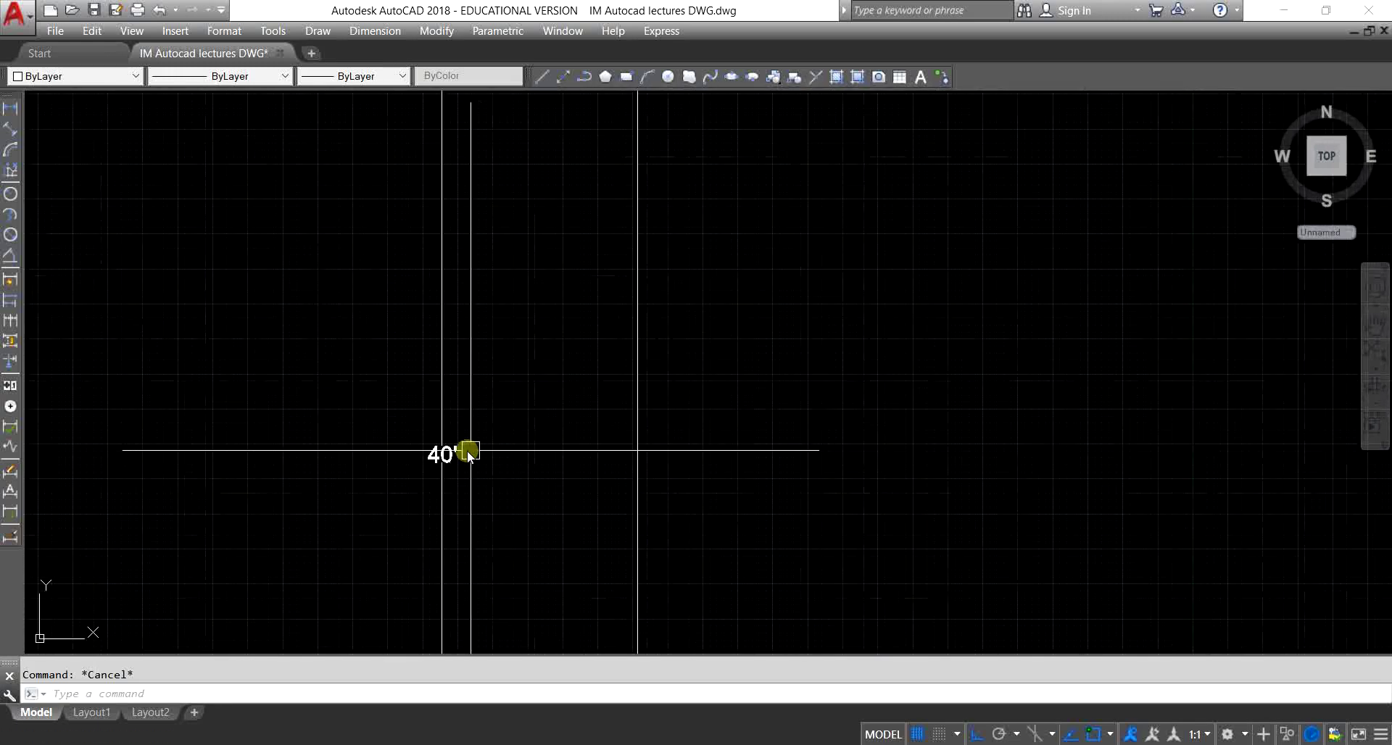
scroll(469, 453, down, 4)
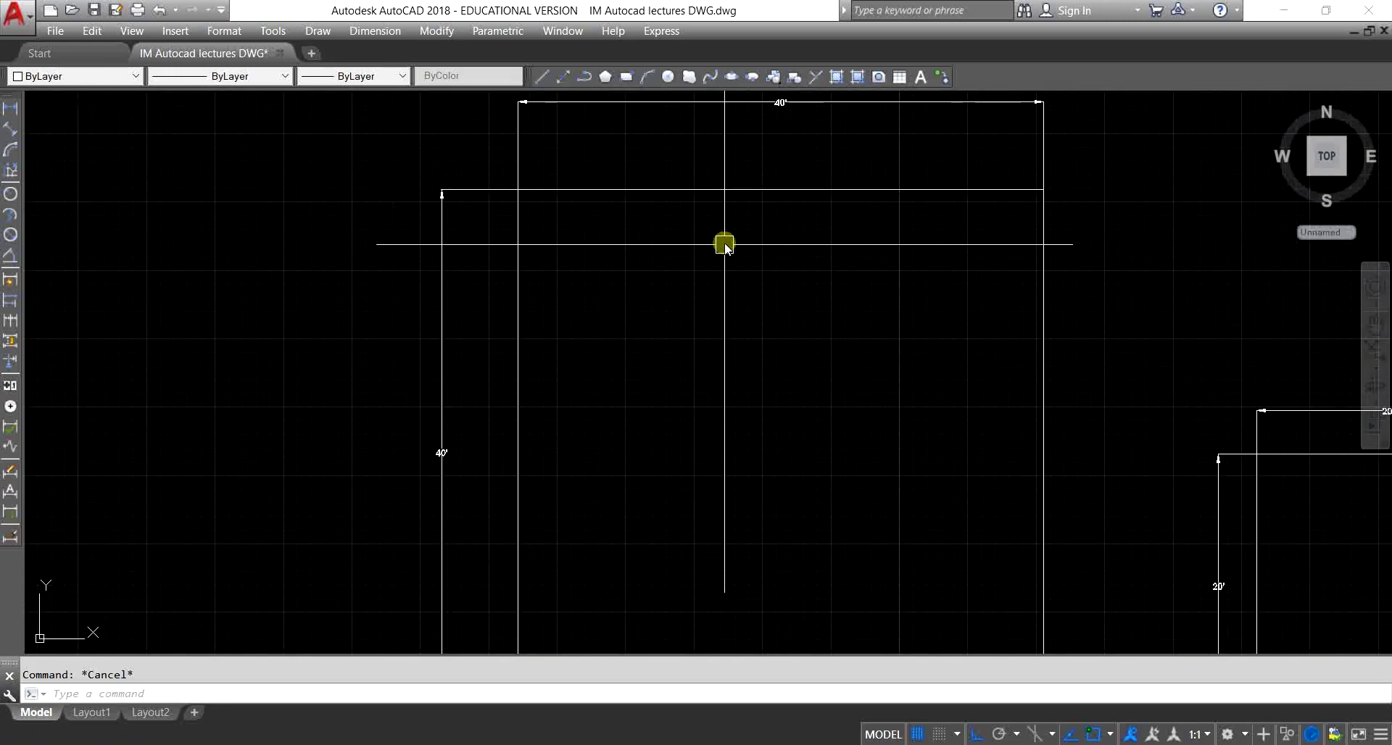
scroll(711, 268, down, 5)
scroll(714, 297, up, 3)
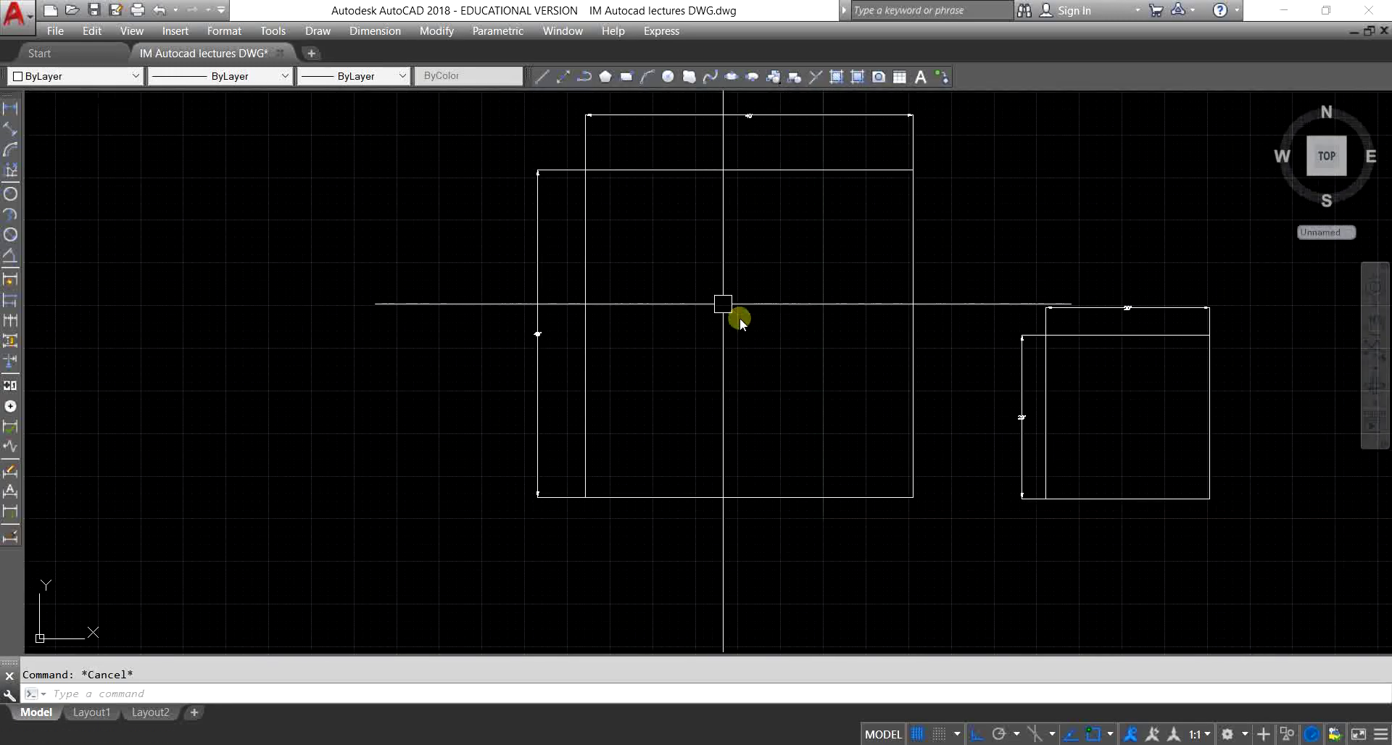
middle_drag(740, 319, 693, 336)
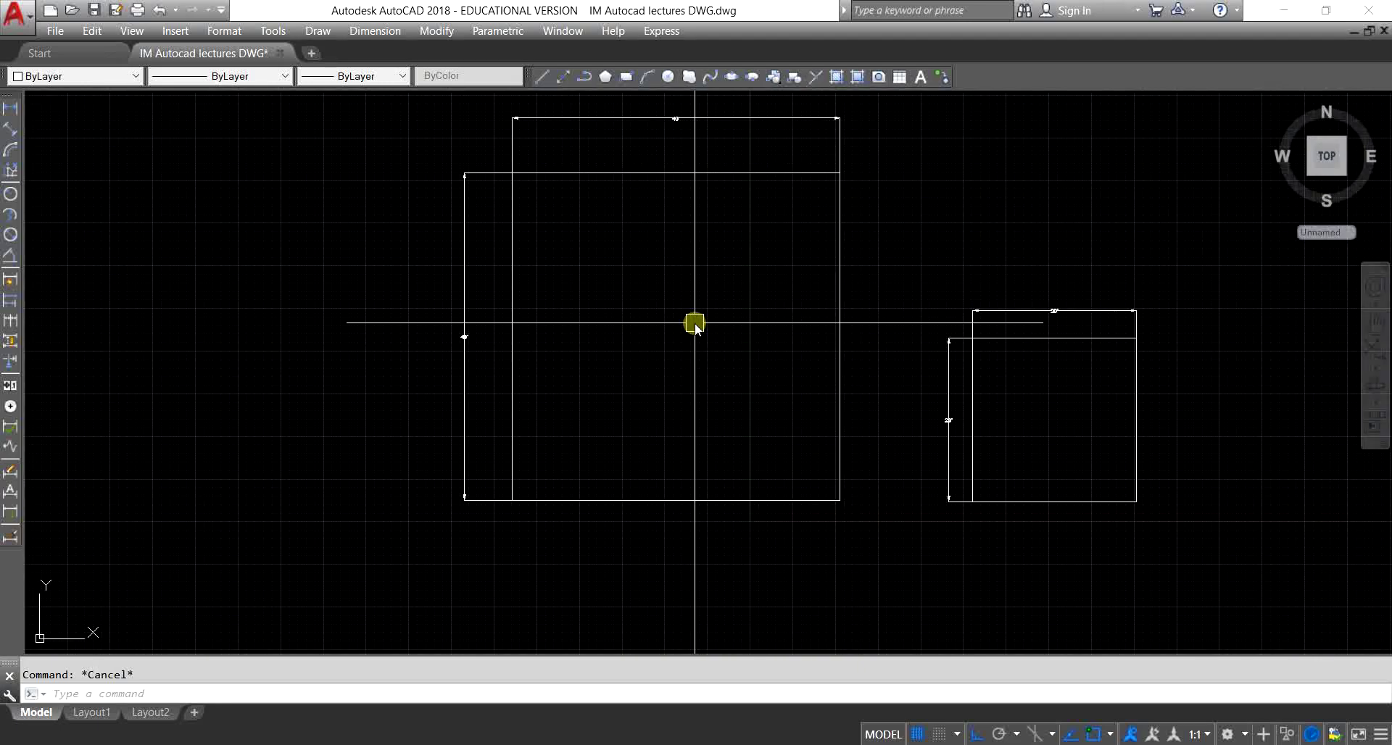
Step: Create a copy of the 20' square and its dimensions scaled by a factor of 0.5 from the square's lower-right corner
scroll(602, 290, down, 4)
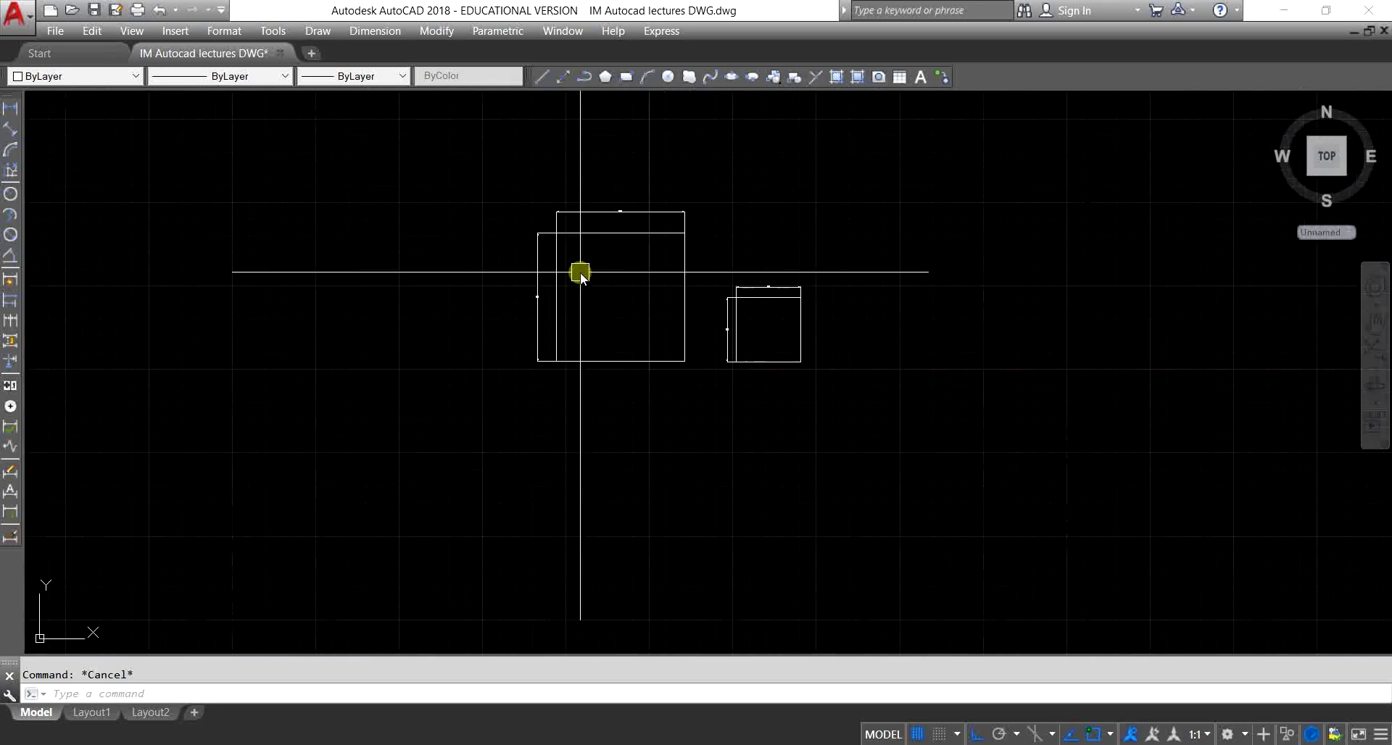
scroll(662, 311, up, 2)
mouse_move(704, 314)
middle_down()
mouse_move(622, 285)
mouse_move(637, 314)
middle_up()
scroll(656, 308, up, 4)
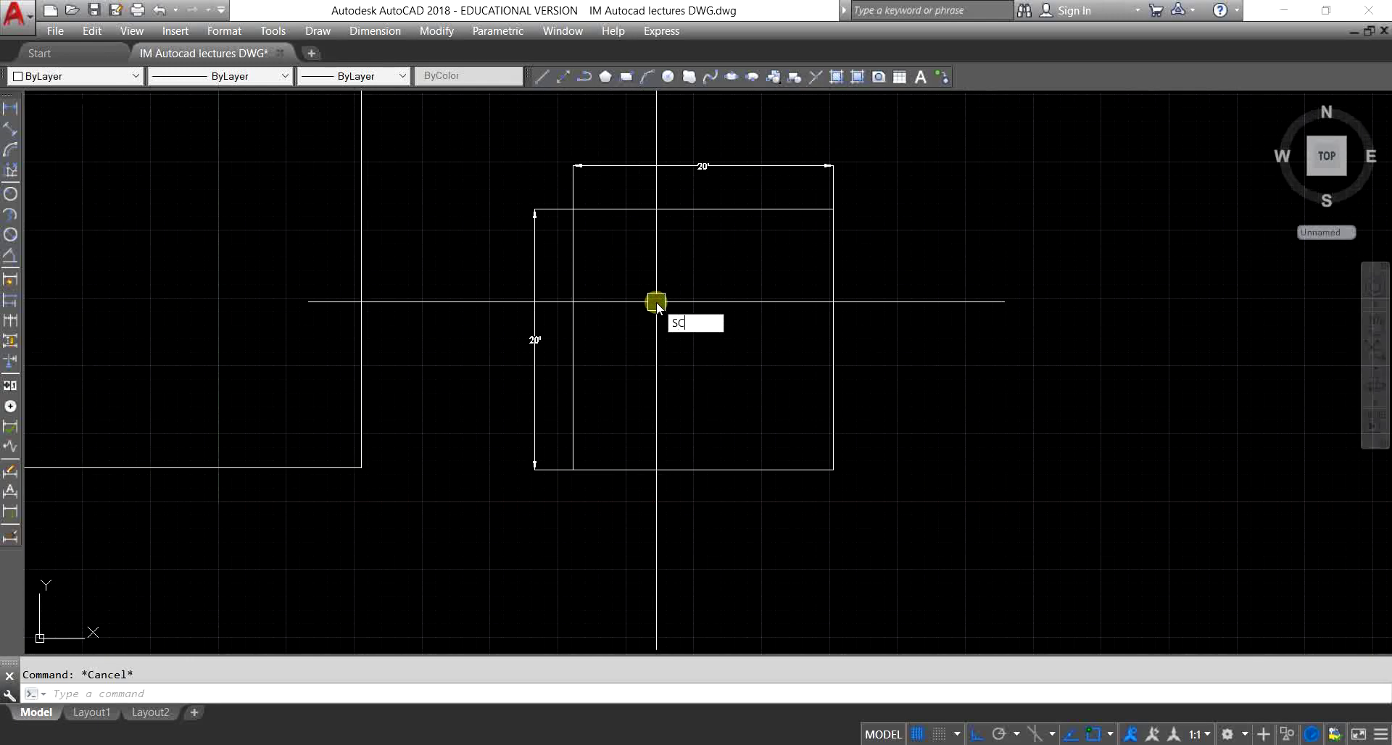
key(Return)
click(905, 515)
click(462, 140)
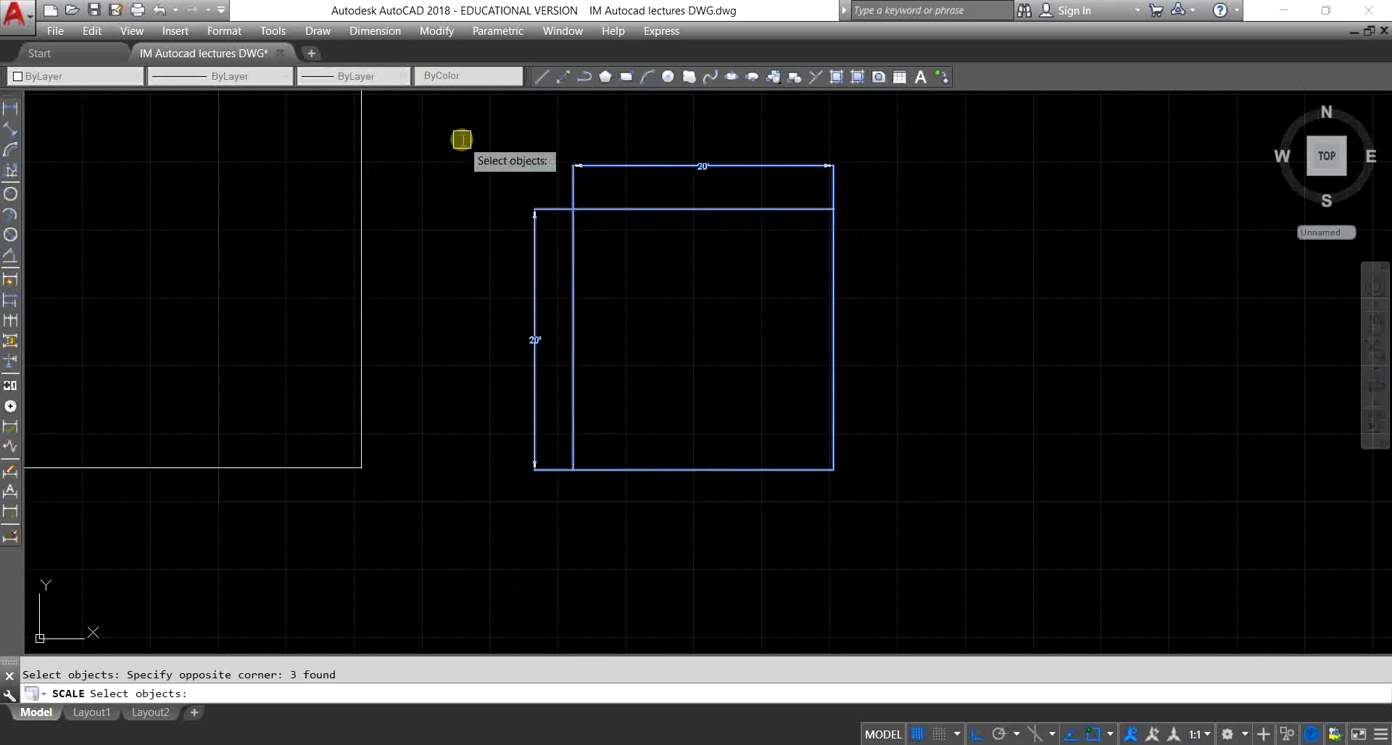
key(Return)
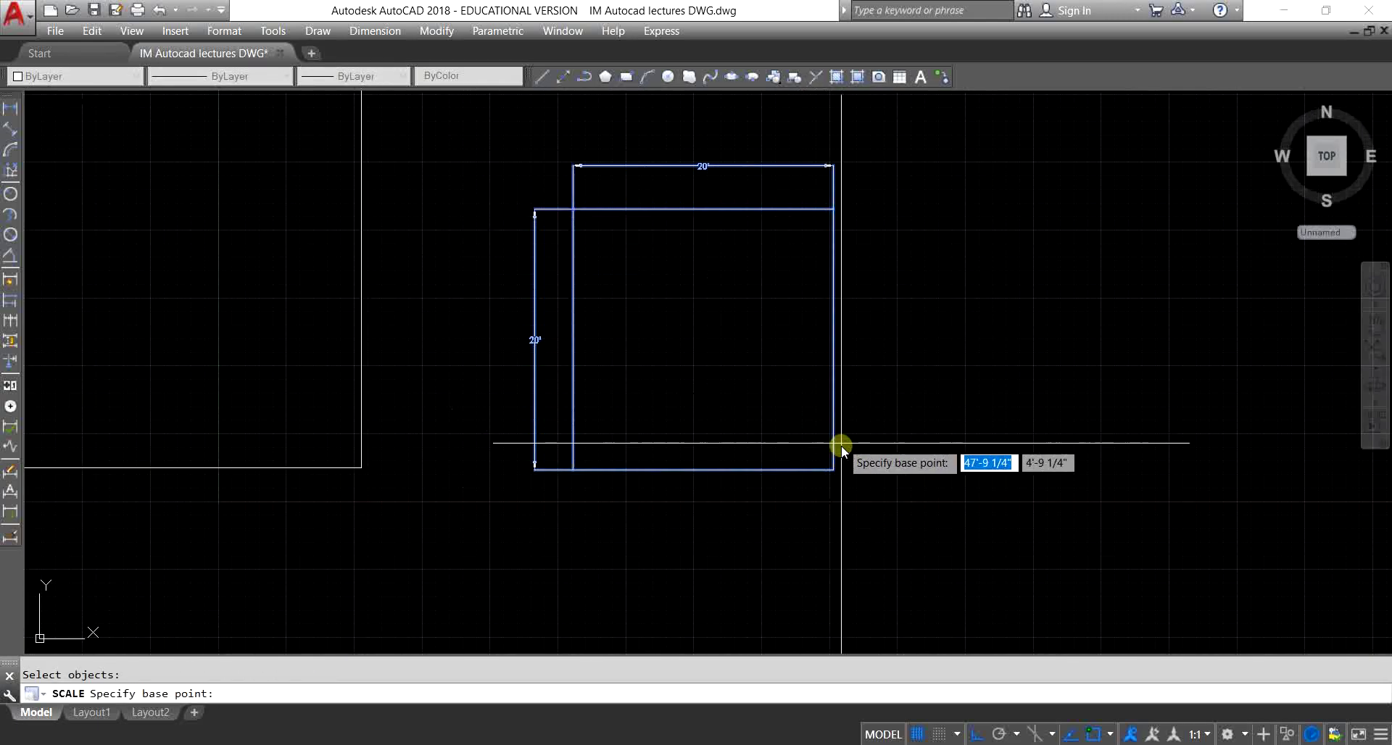
scroll(831, 471, up, 4)
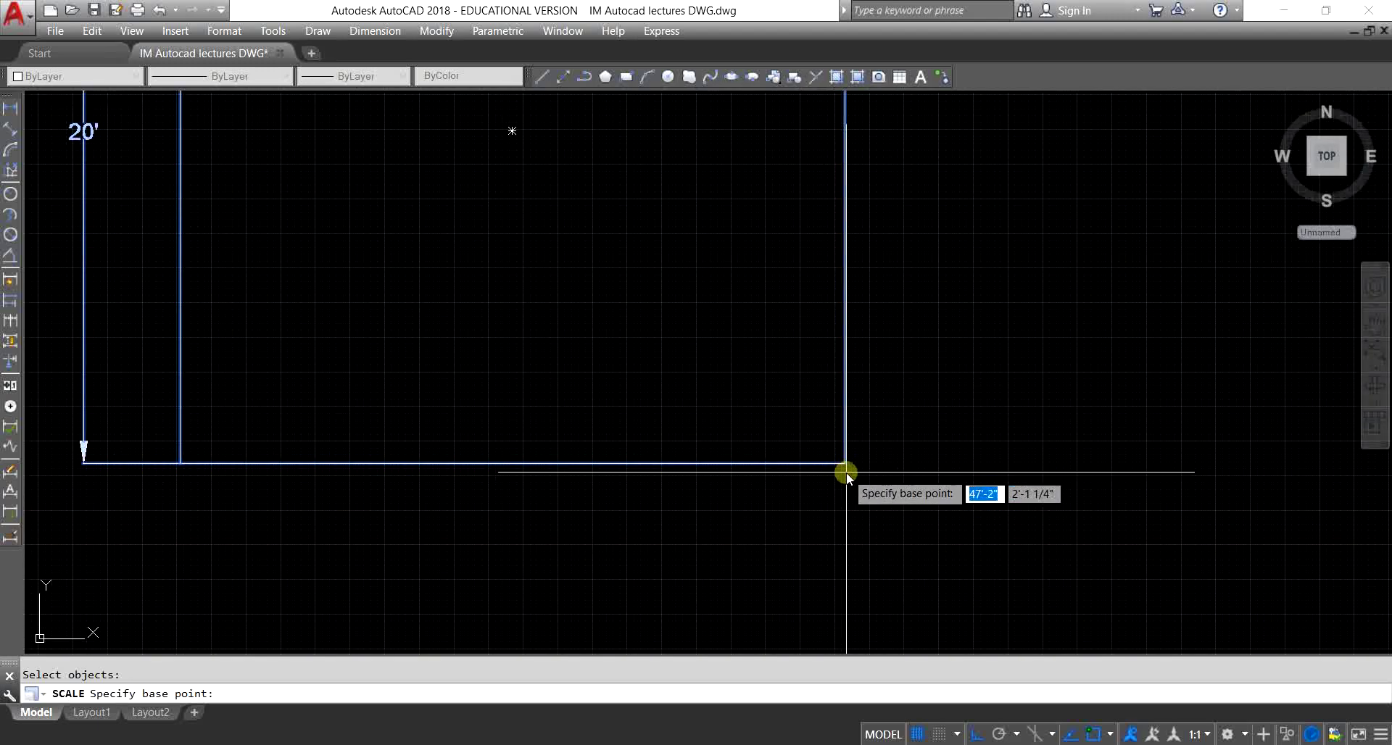
click(846, 462)
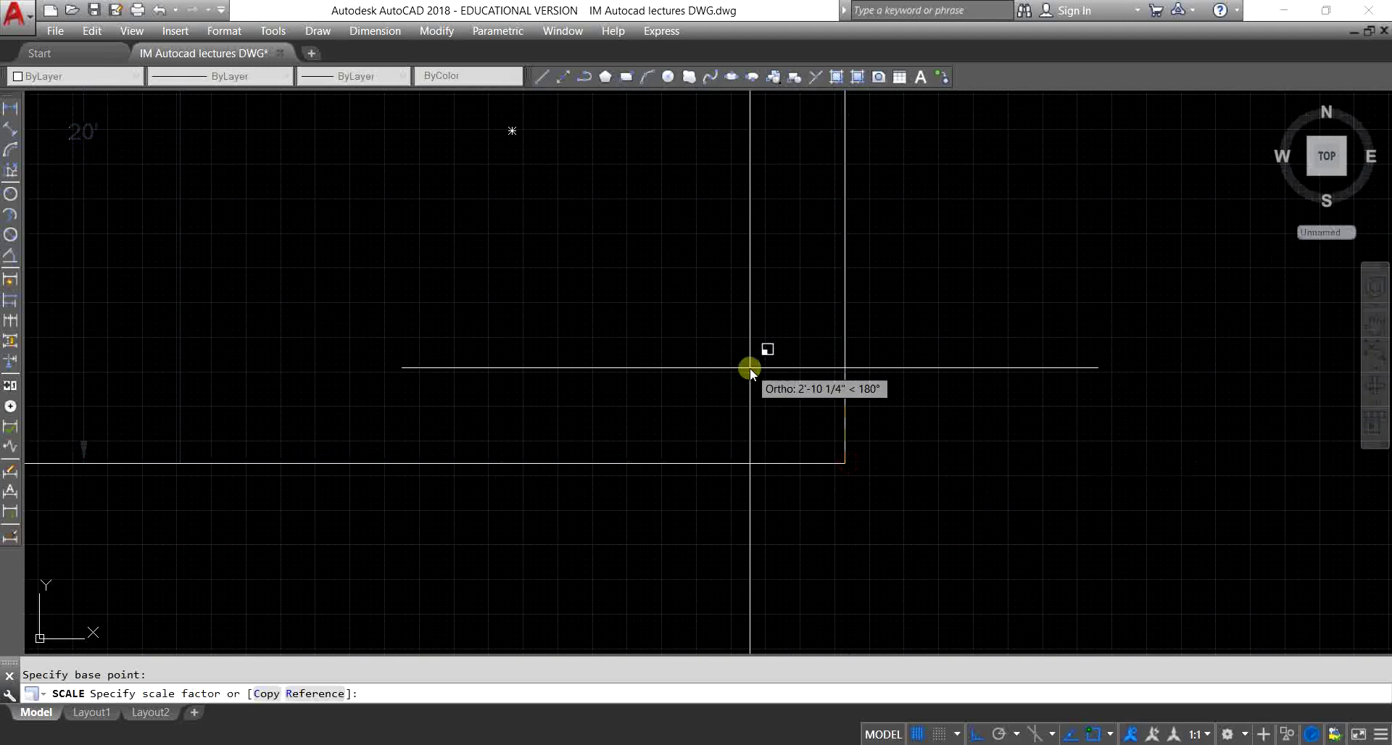
scroll(790, 388, down, 2)
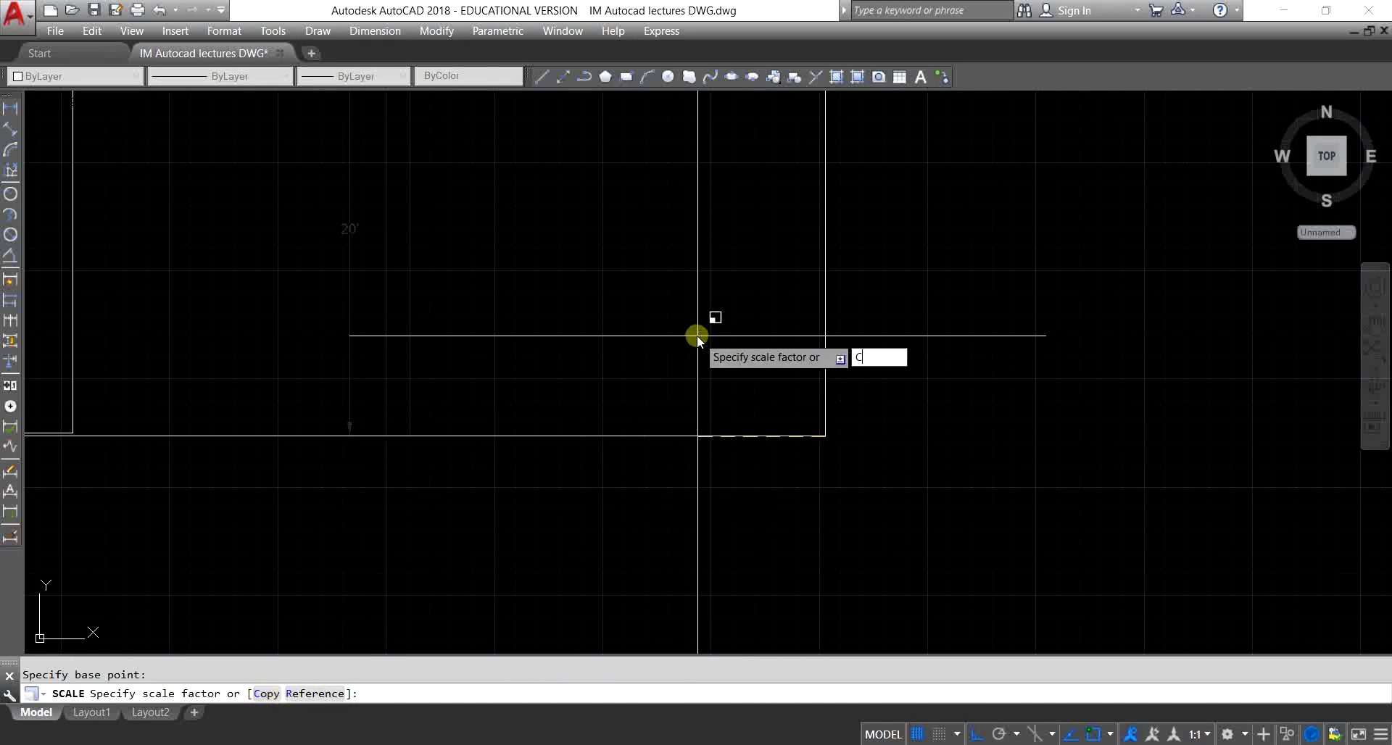
key(Return)
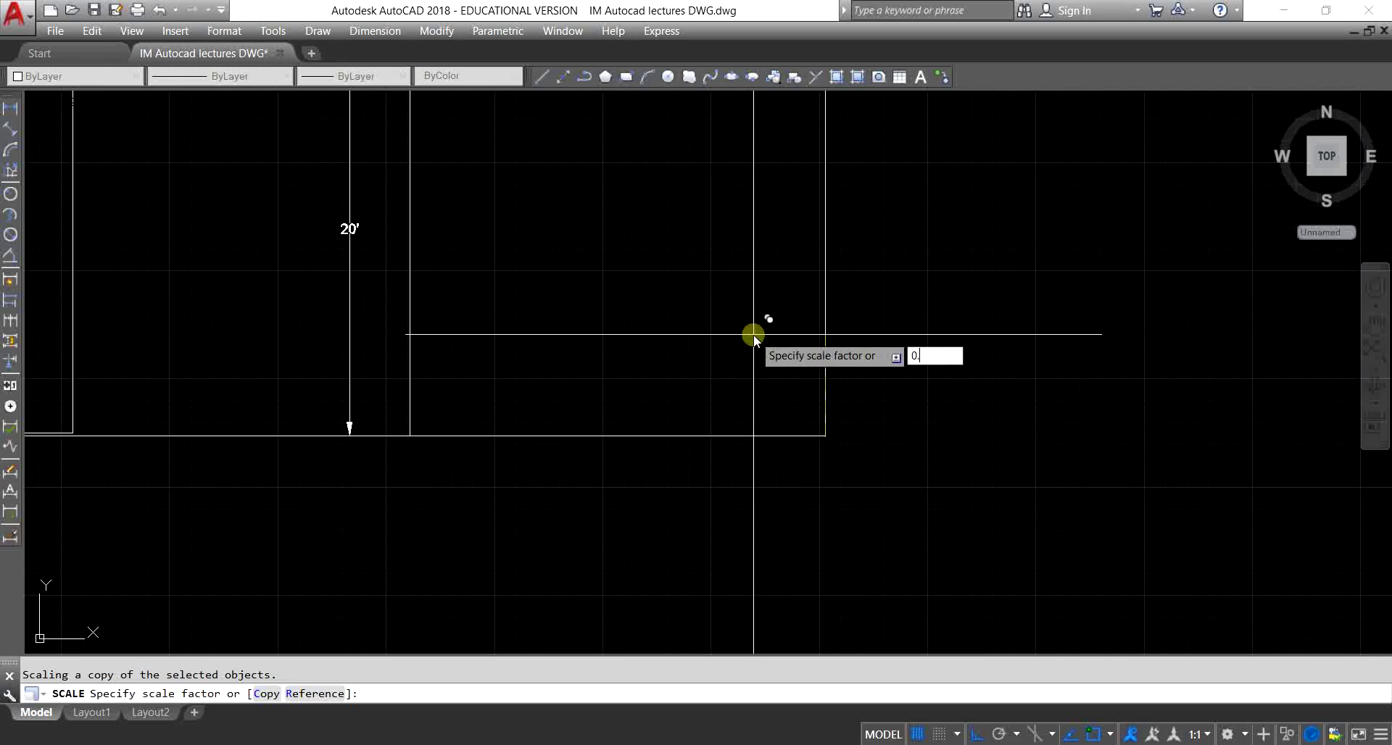
key(Return)
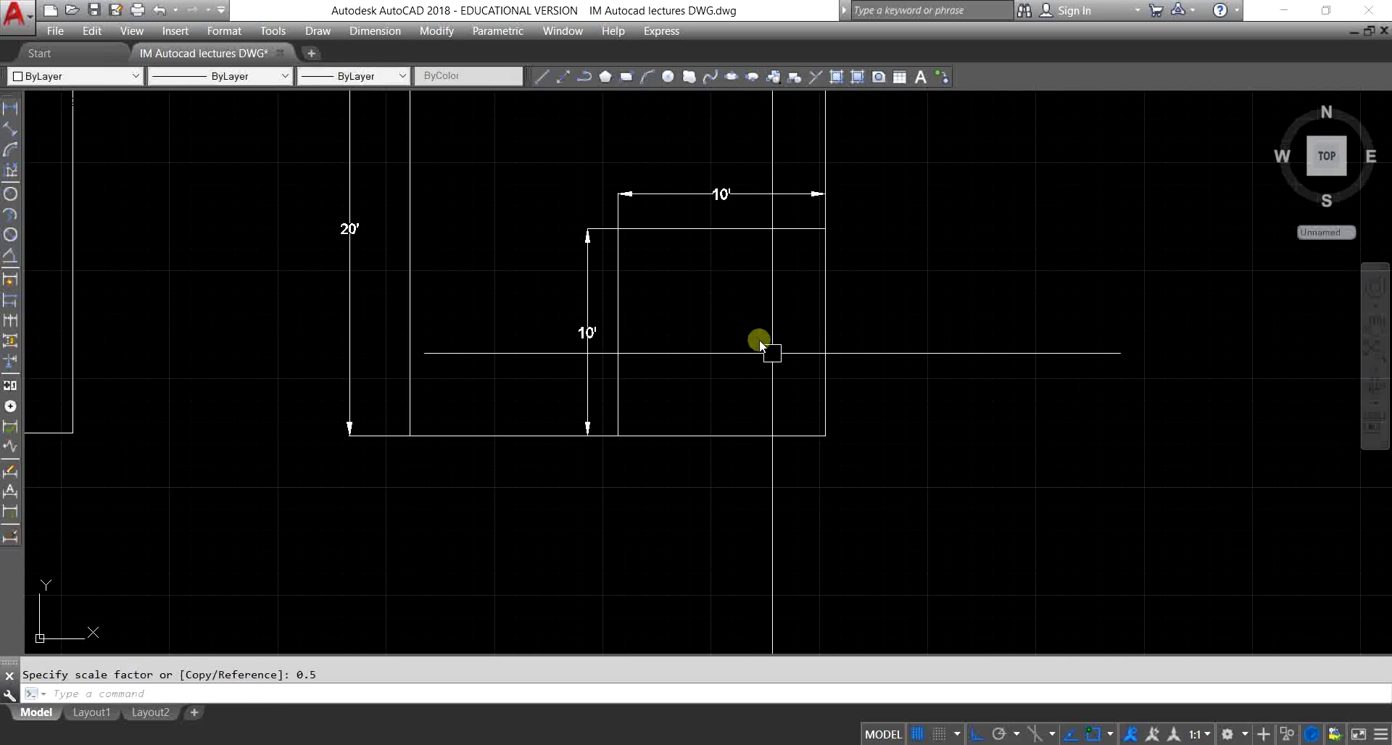
Step: Examine the dimensions of the reduced copy and of the 20' square around it
scroll(759, 340, down, 2)
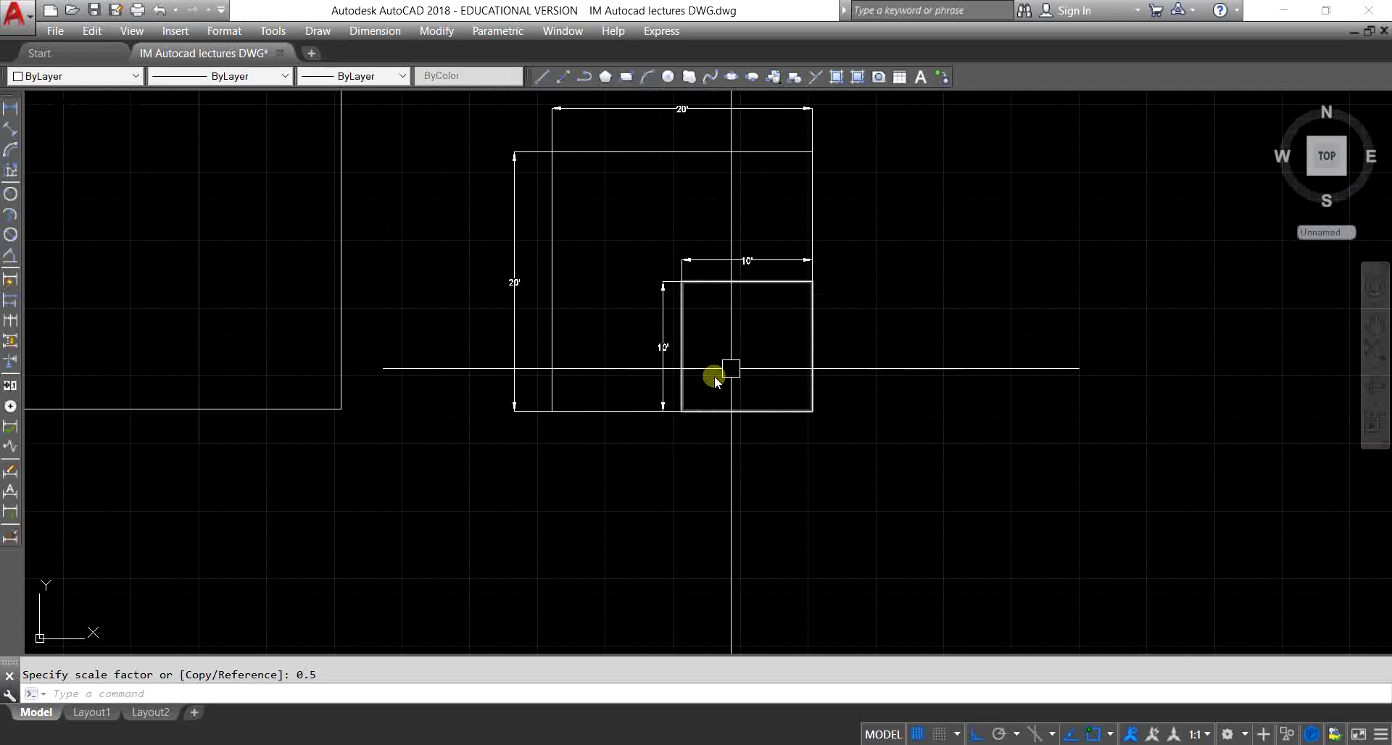
click(626, 248)
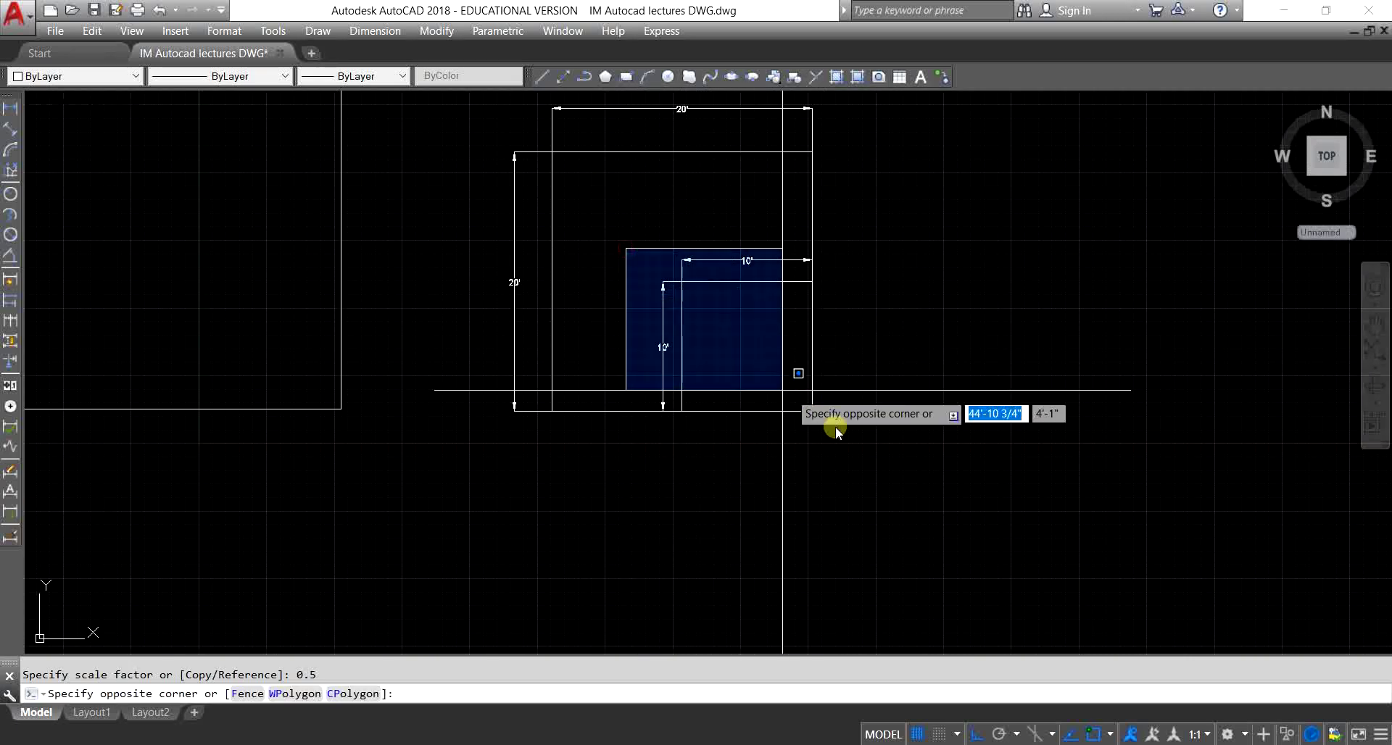
click(872, 449)
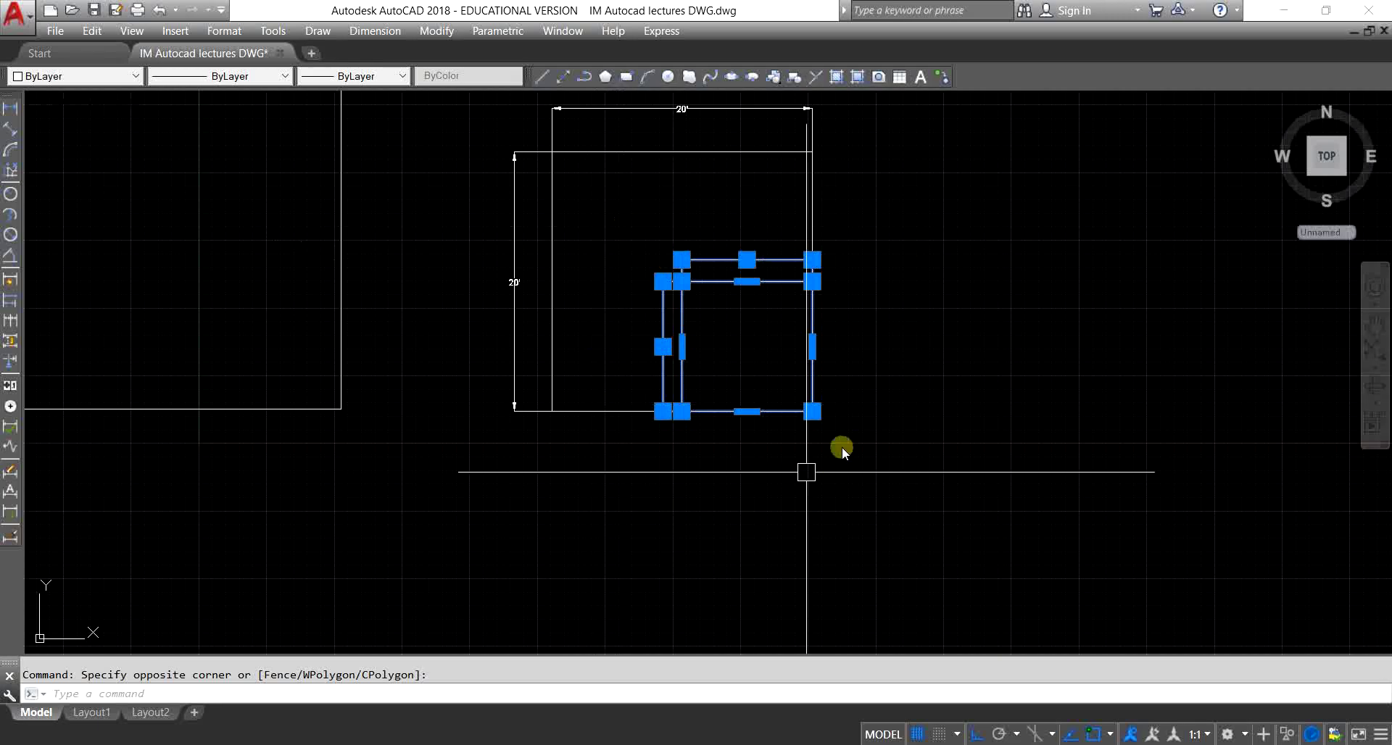
scroll(743, 280, up, 5)
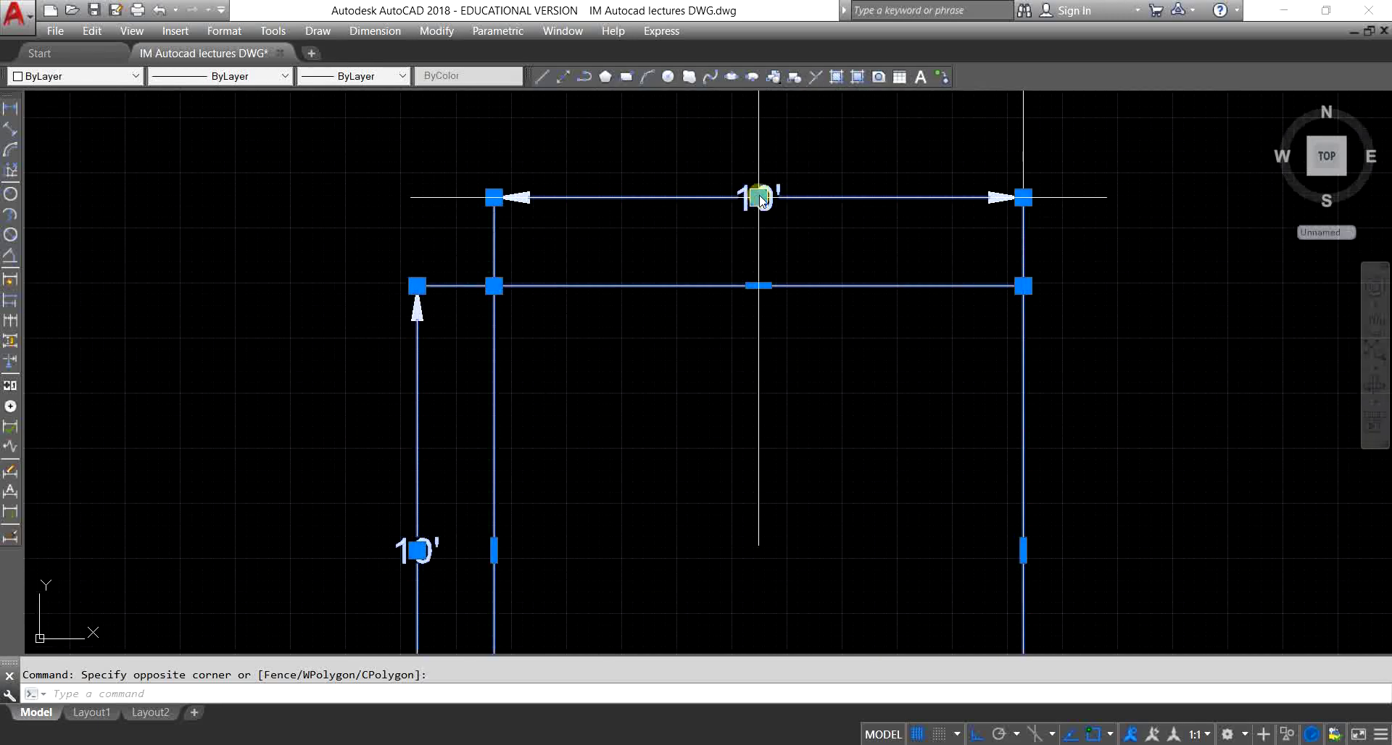
scroll(781, 394, down, 6)
scroll(767, 348, up, 3)
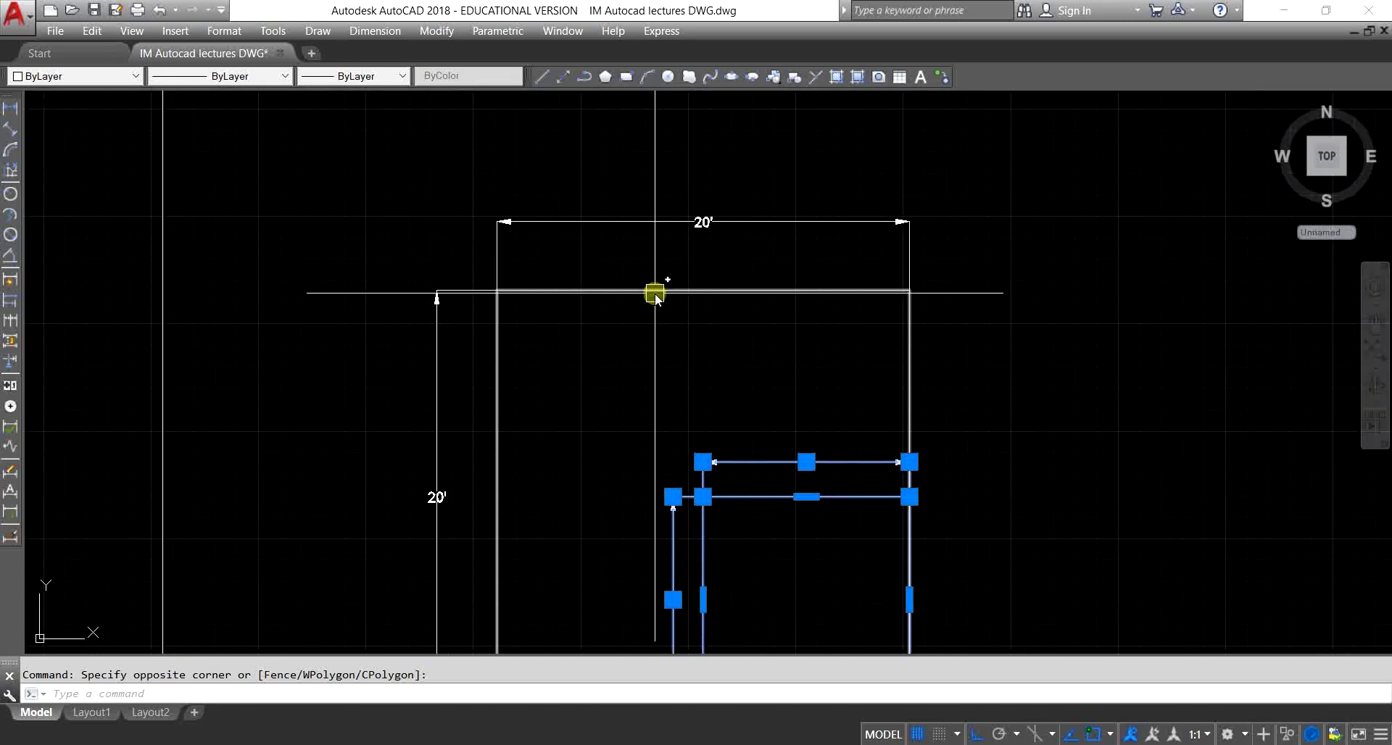
key(Escape)
Step: Copy the nested 10' square with its dimensions about 35' horizontally to the right, clear of the 20' square
scroll(547, 249, down, 4)
scroll(584, 316, up, 1)
click(575, 310)
click(775, 444)
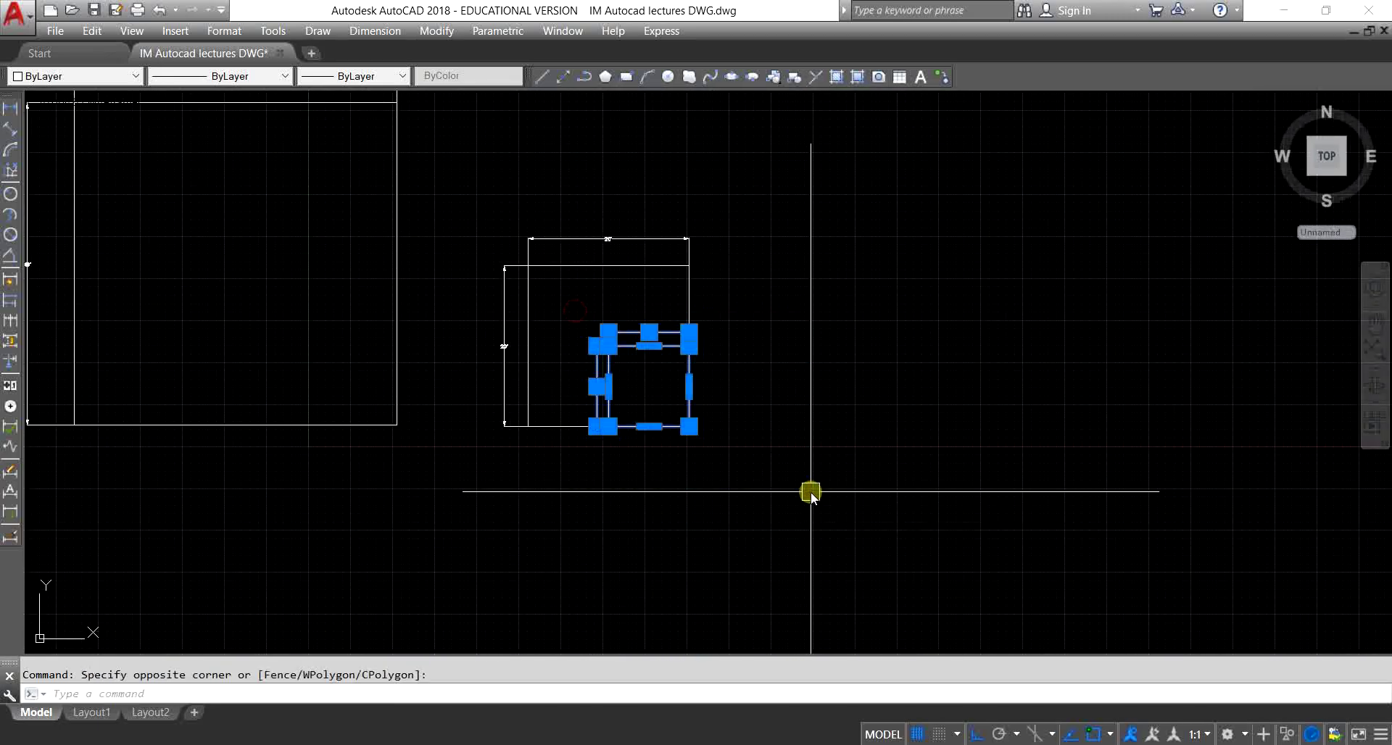
text(Co)
key(Return)
click(792, 500)
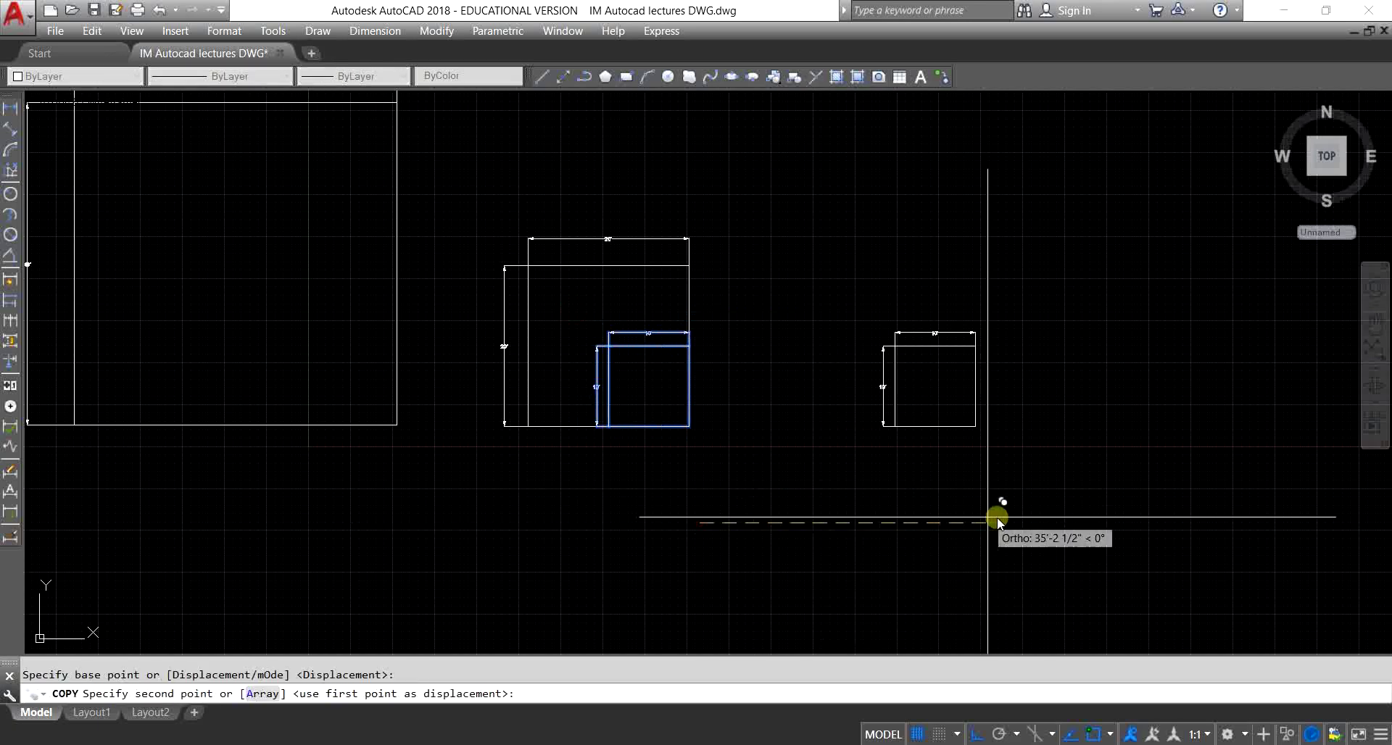
click(994, 519)
key(Escape)
scroll(786, 441, up, 5)
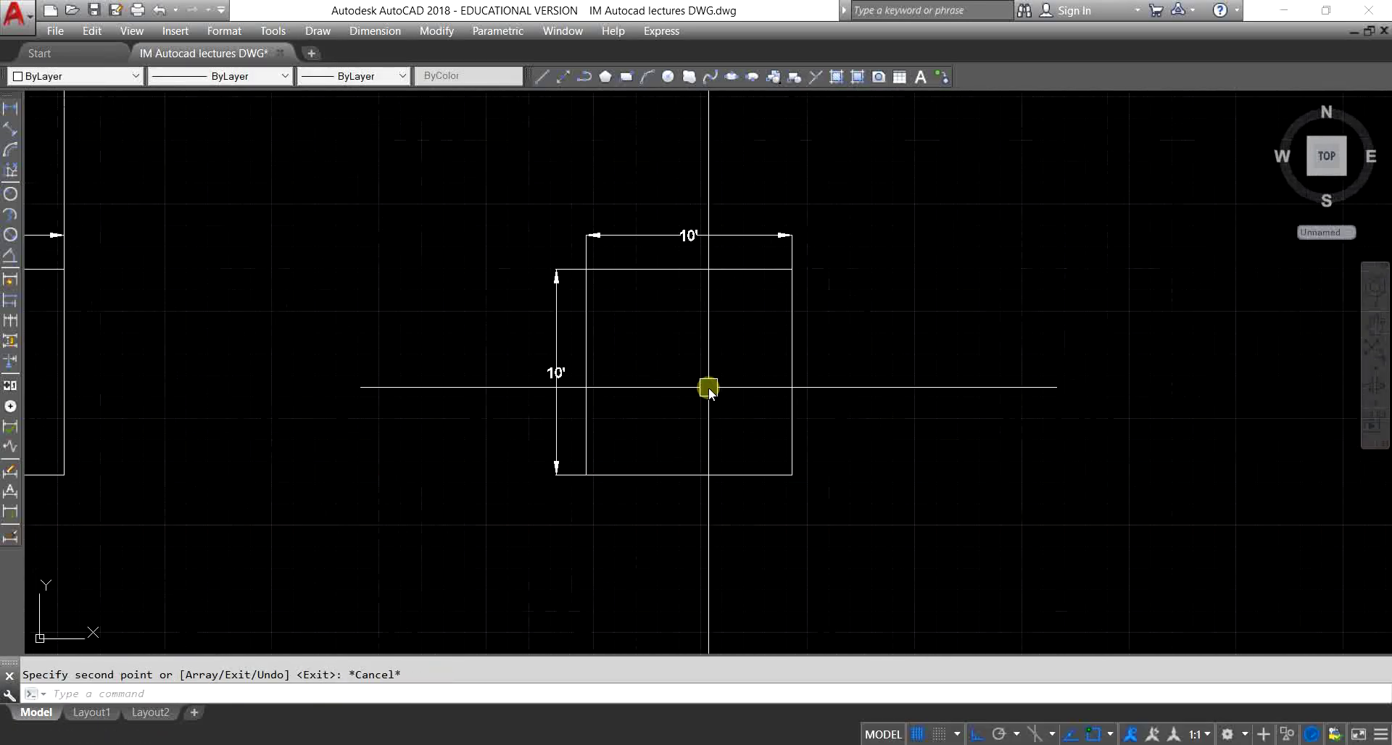
Step: Copy the 20' square and the nested 10' square with their dimensions horizontally to the right, past the separate 10' square
scroll(630, 391, down, 4)
middle_drag(435, 388, 712, 406)
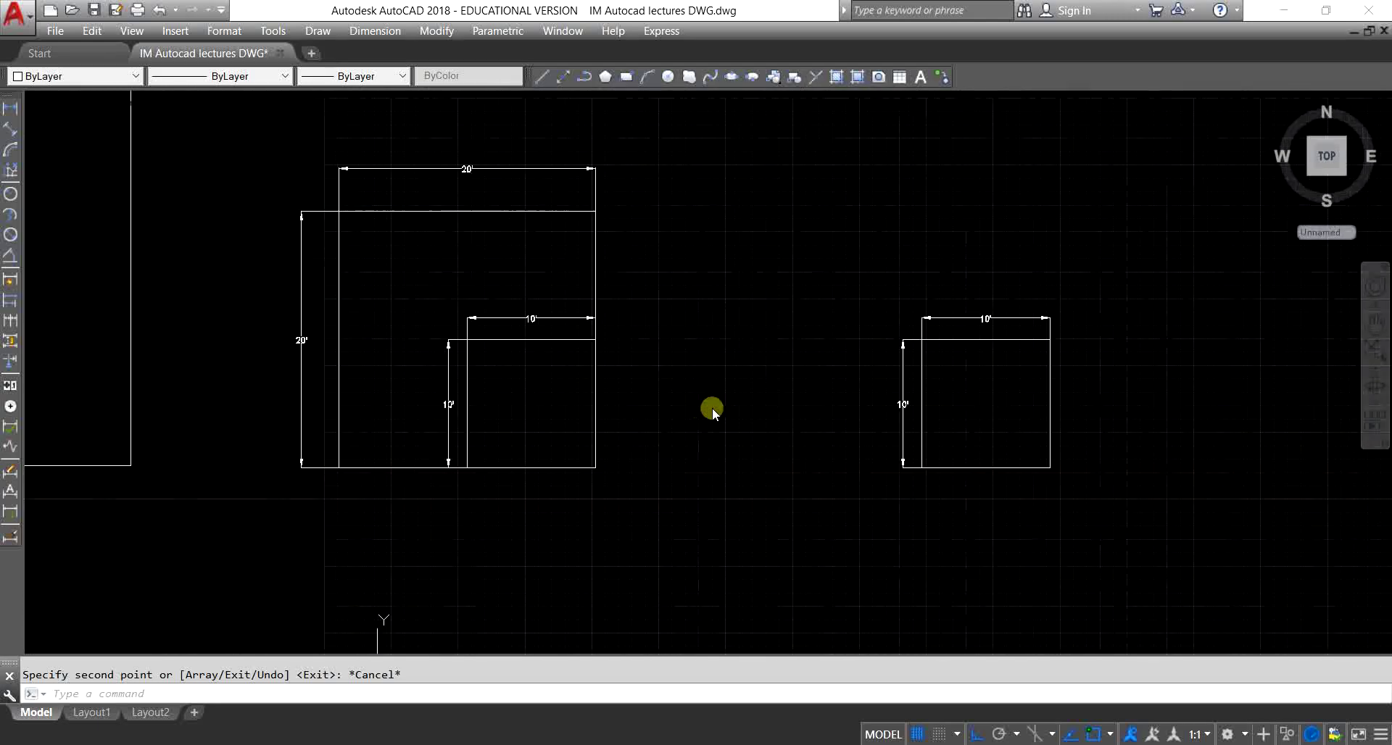
click(407, 286)
key(Escape)
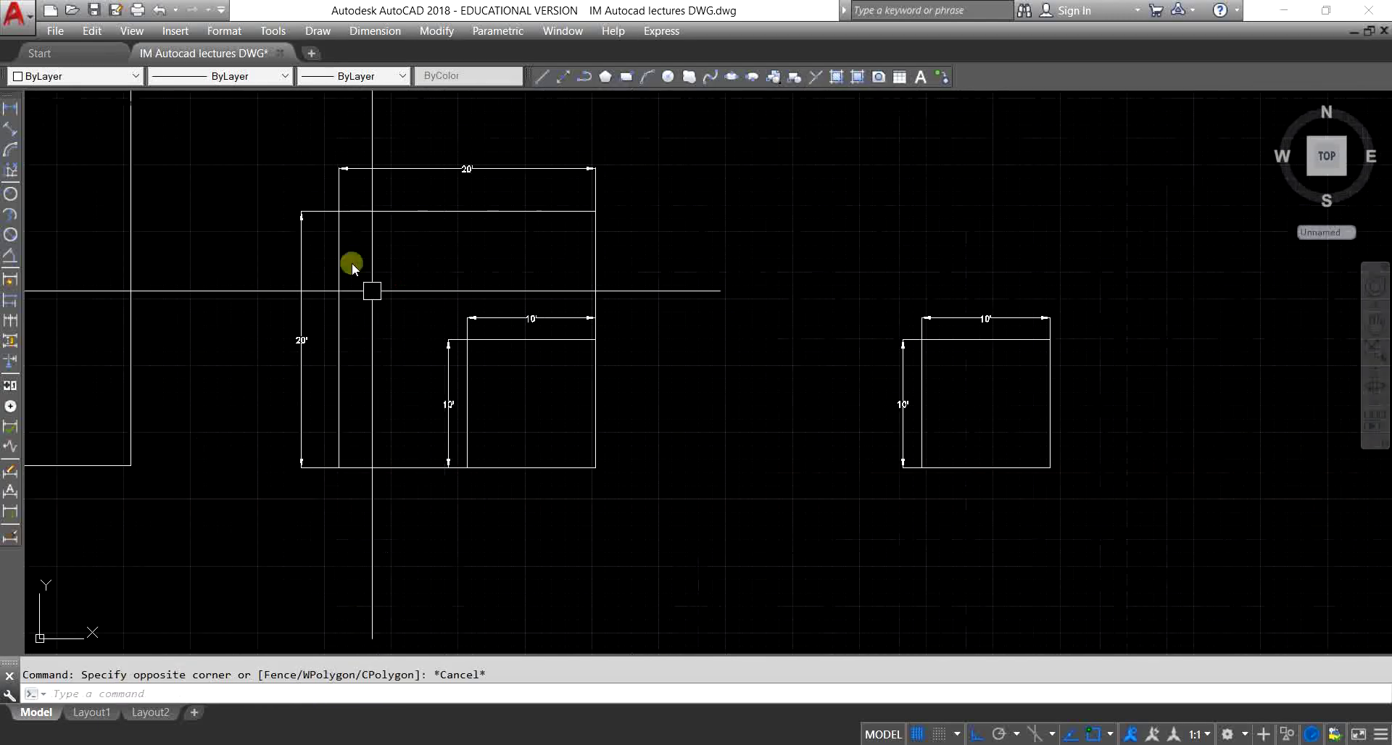
click(268, 125)
click(688, 532)
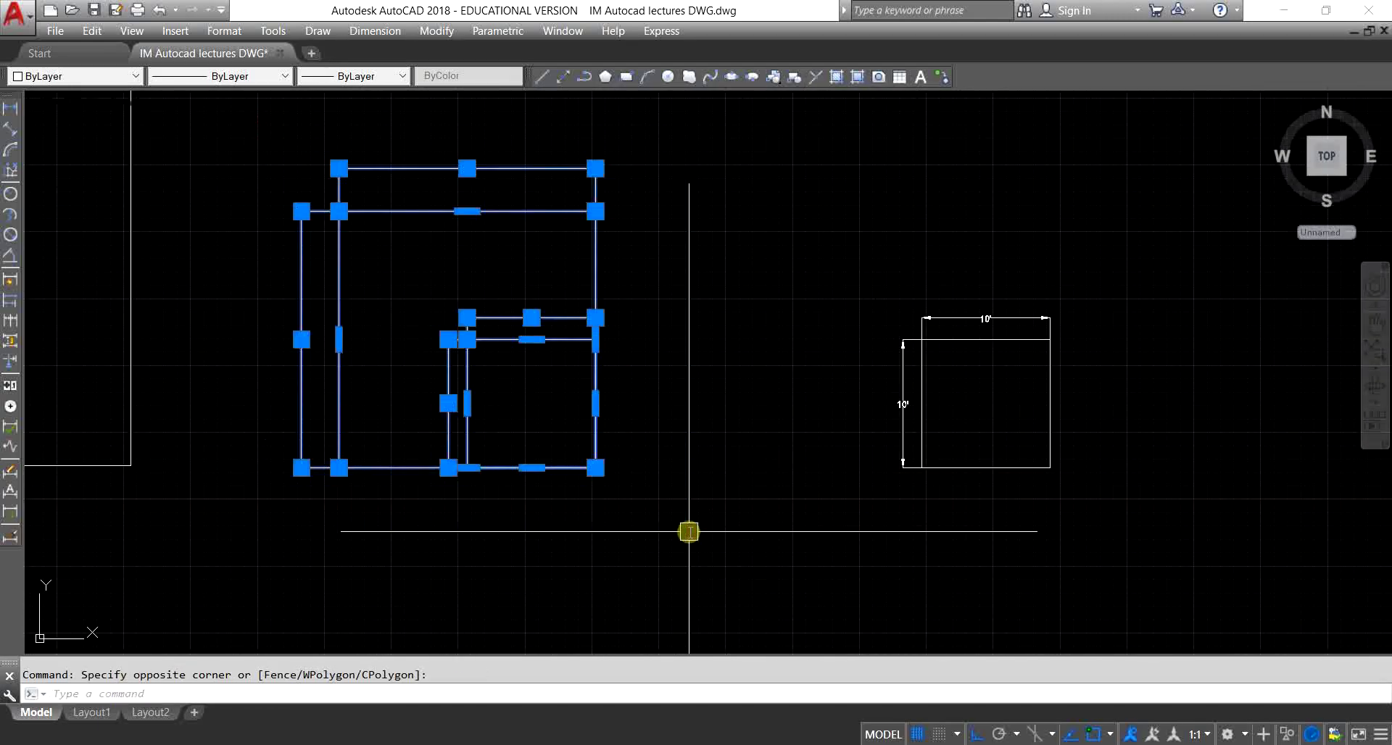
text(co)
key(Return)
scroll(528, 519, down, 3)
click(442, 559)
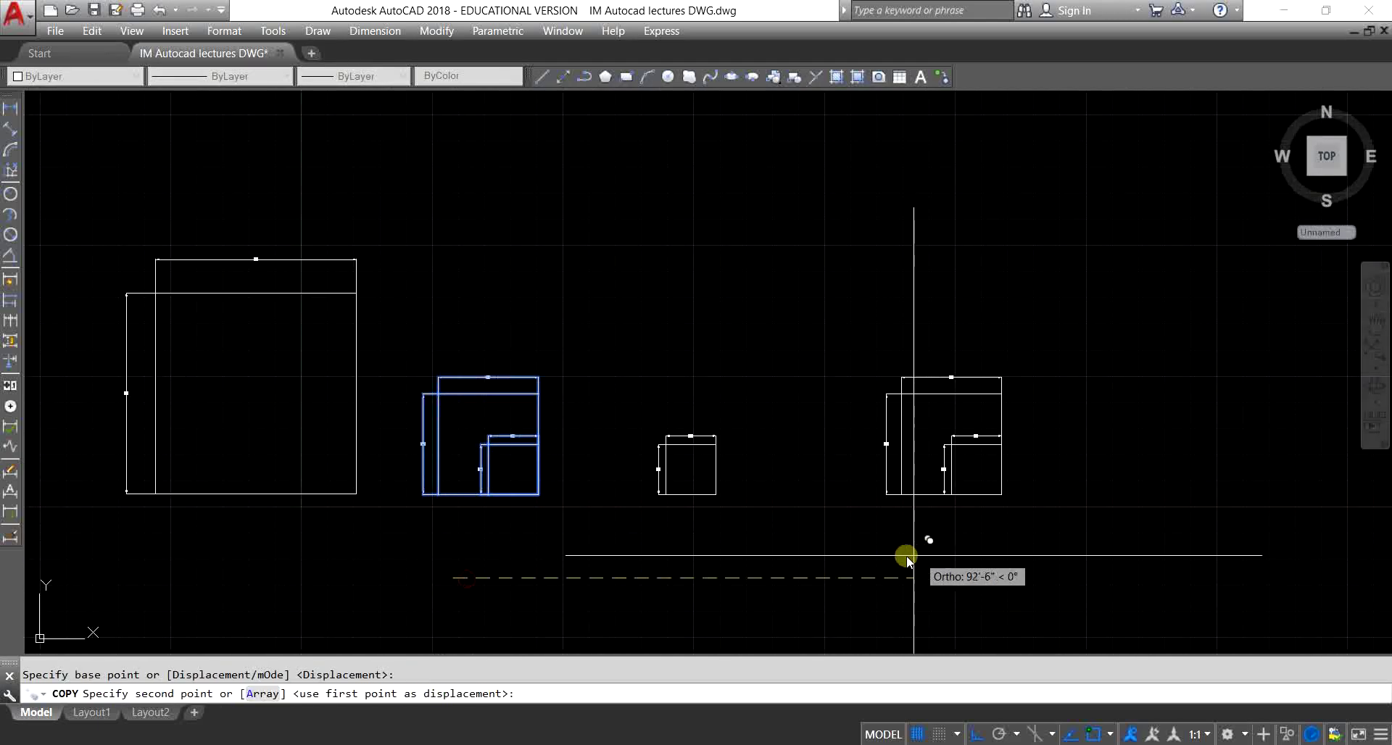
click(894, 555)
key(Escape)
Step: Delete the nested 10' square and its dimensions from inside the newly copied 20' square
scroll(907, 482, up, 4)
click(916, 333)
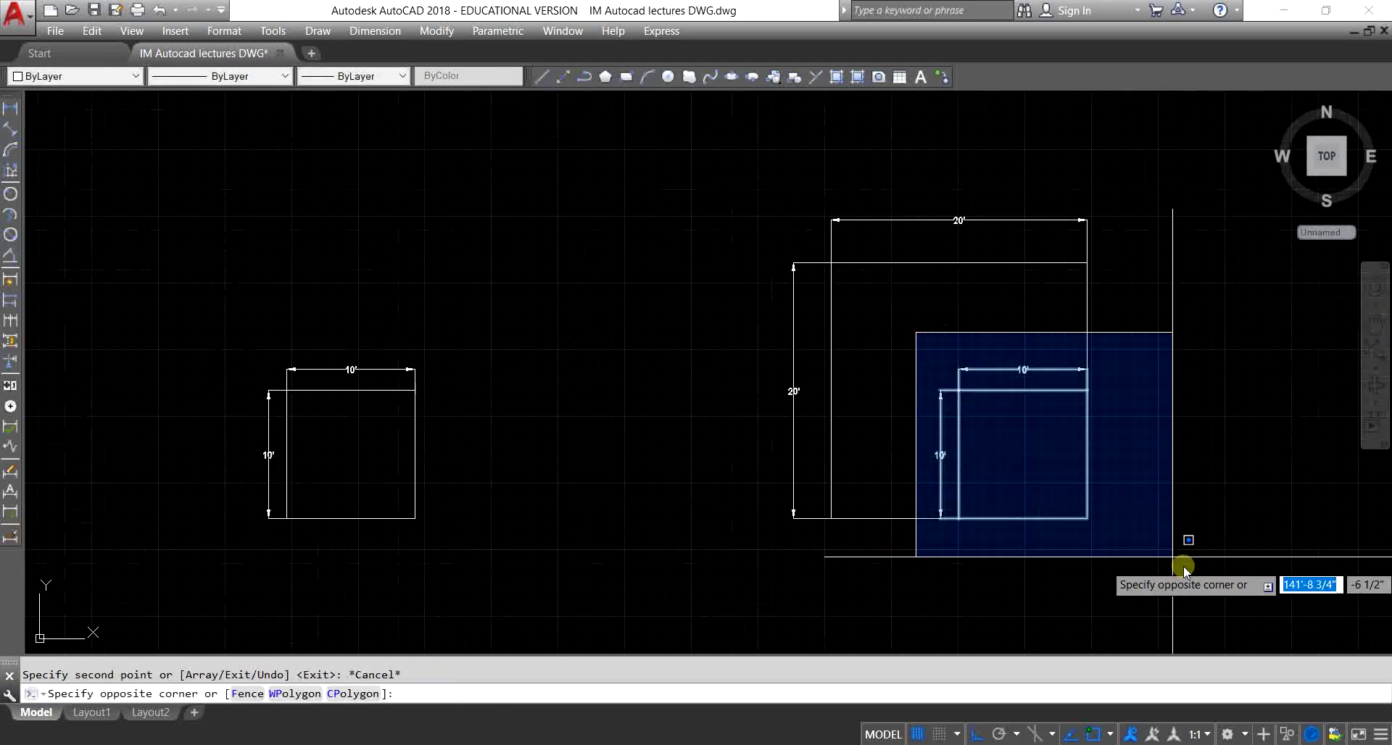
click(1166, 572)
key(Delete)
key(Escape)
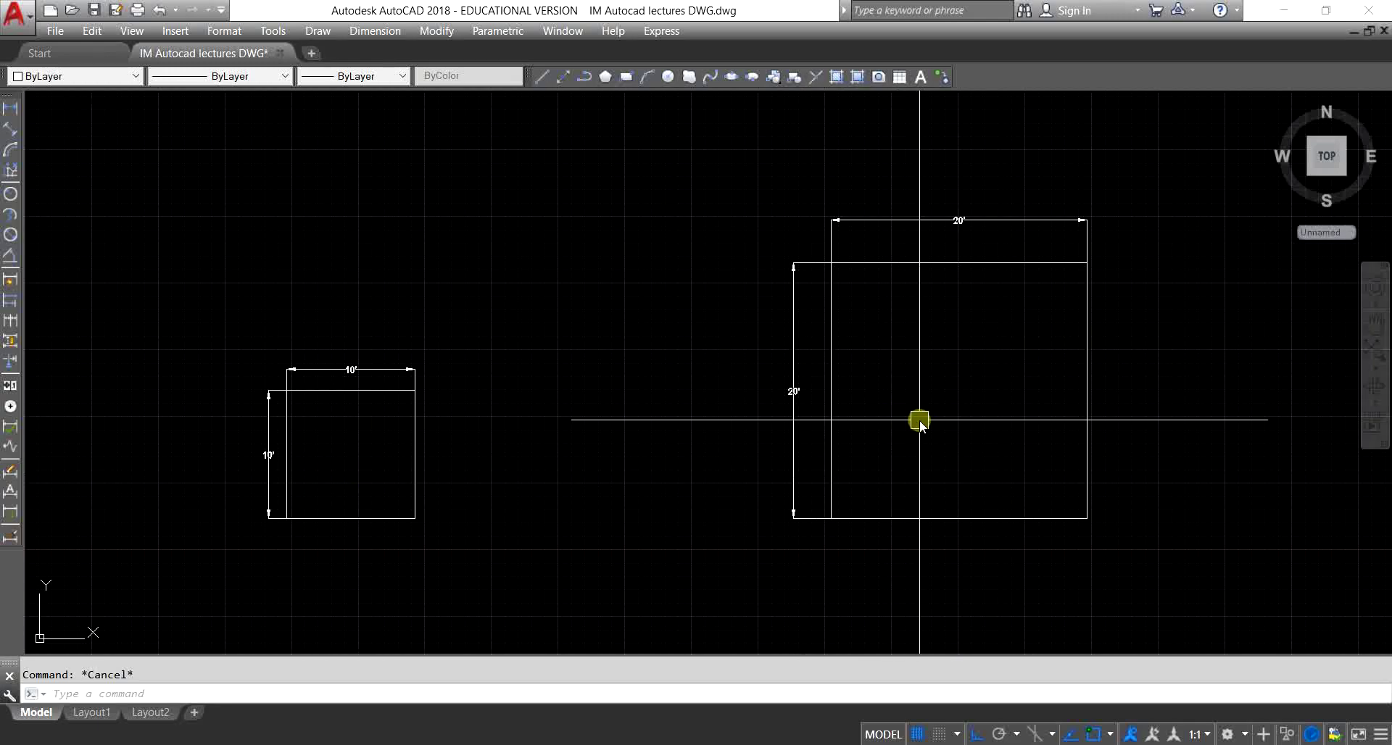
Step: Scale the copied 20' square with its dimensions by reference, from a base point between both squares, taking its full left edge as reference length
key(Return)
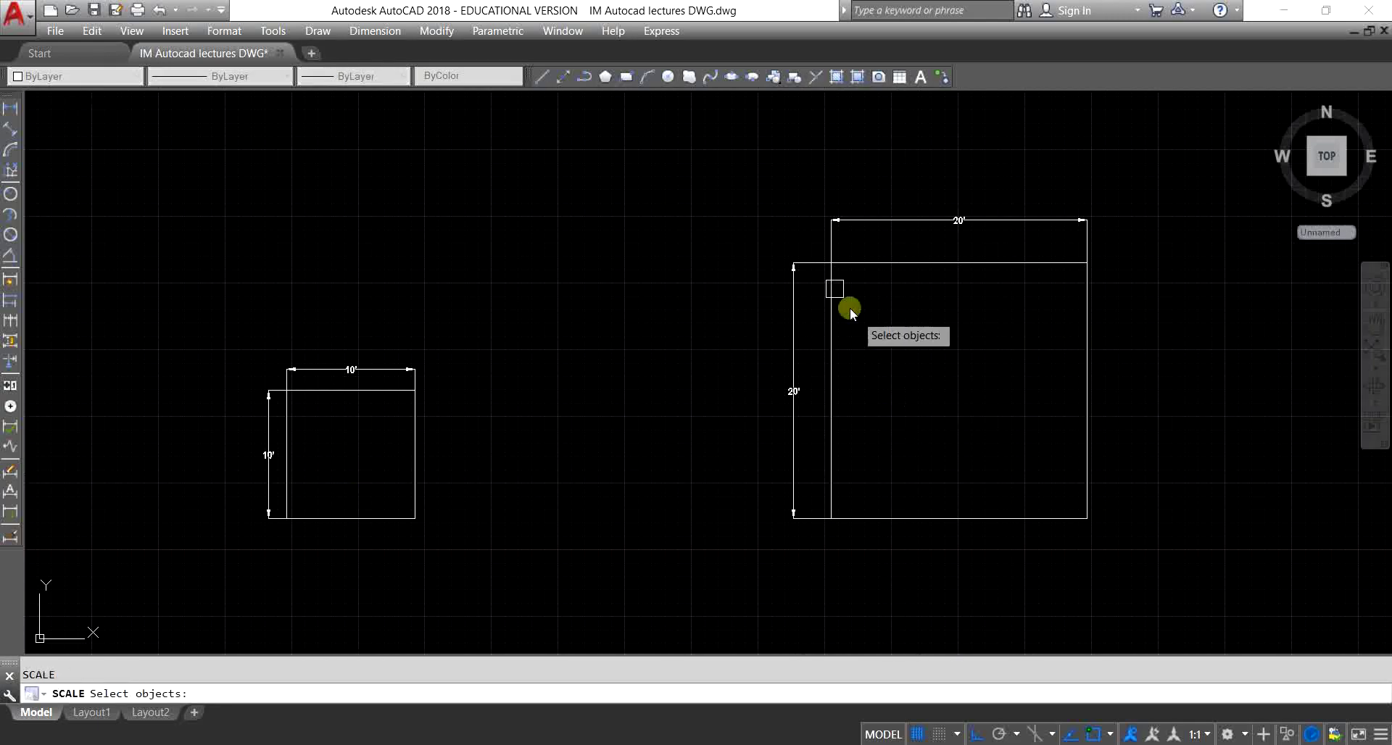
click(740, 155)
click(1143, 550)
key(Return)
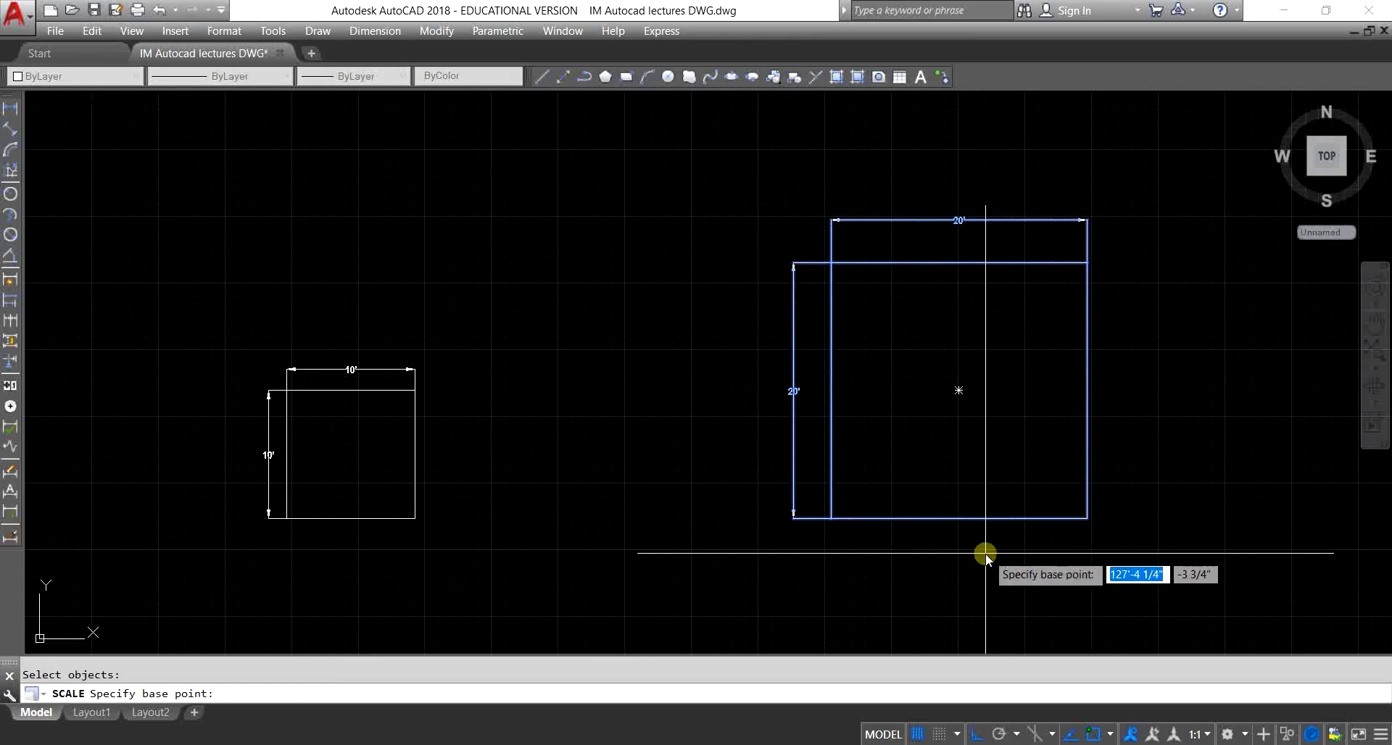
click(699, 576)
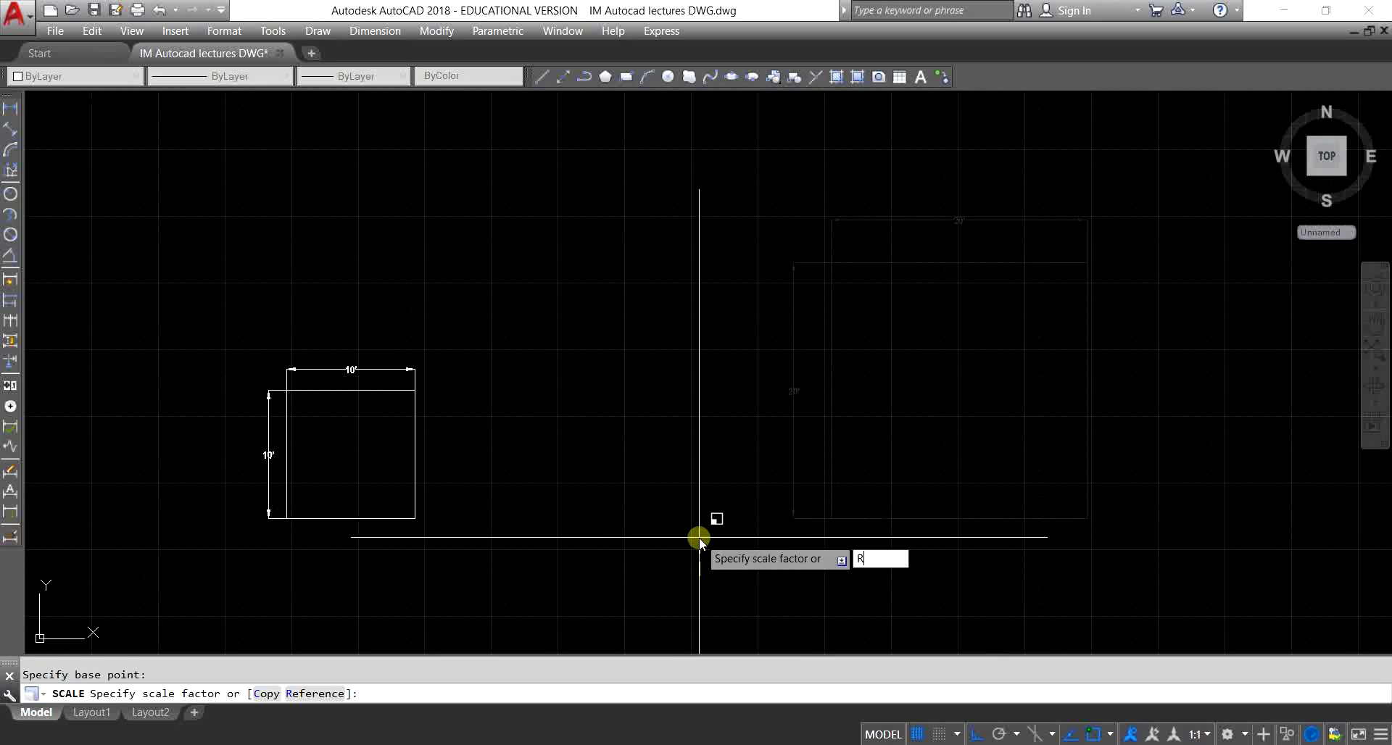
text(R)
key(Return)
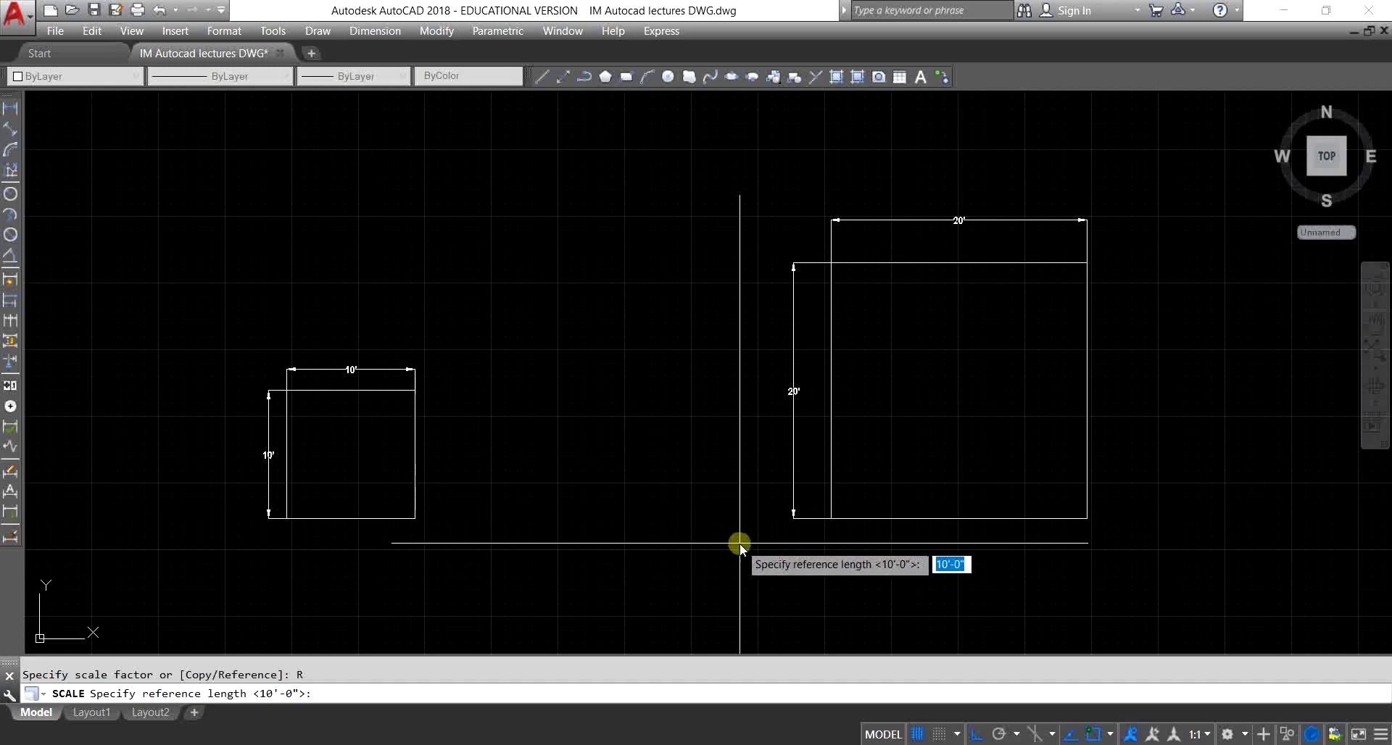
click(831, 518)
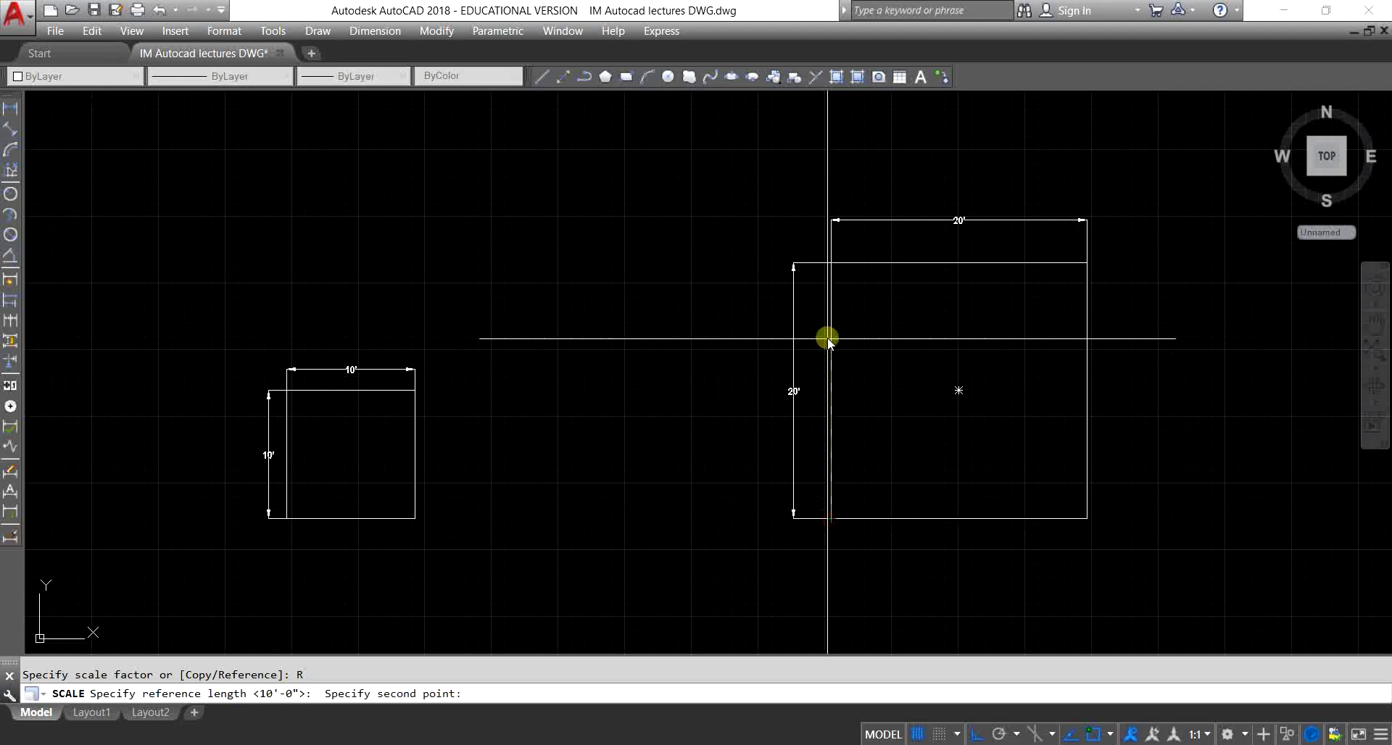
click(830, 264)
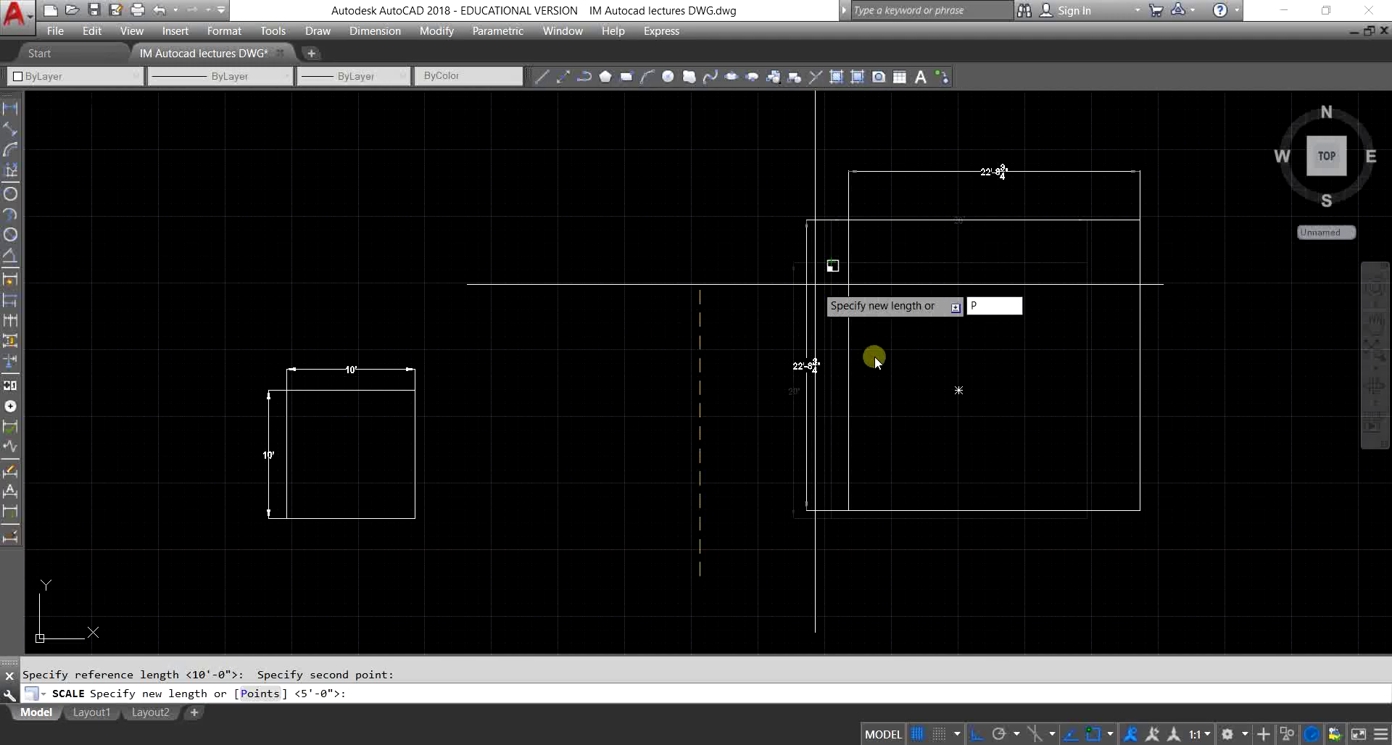
Step: Define the new length by two points, the upper and lower ends of the neighbouring 10' square's right edge
text(P)
key(Return)
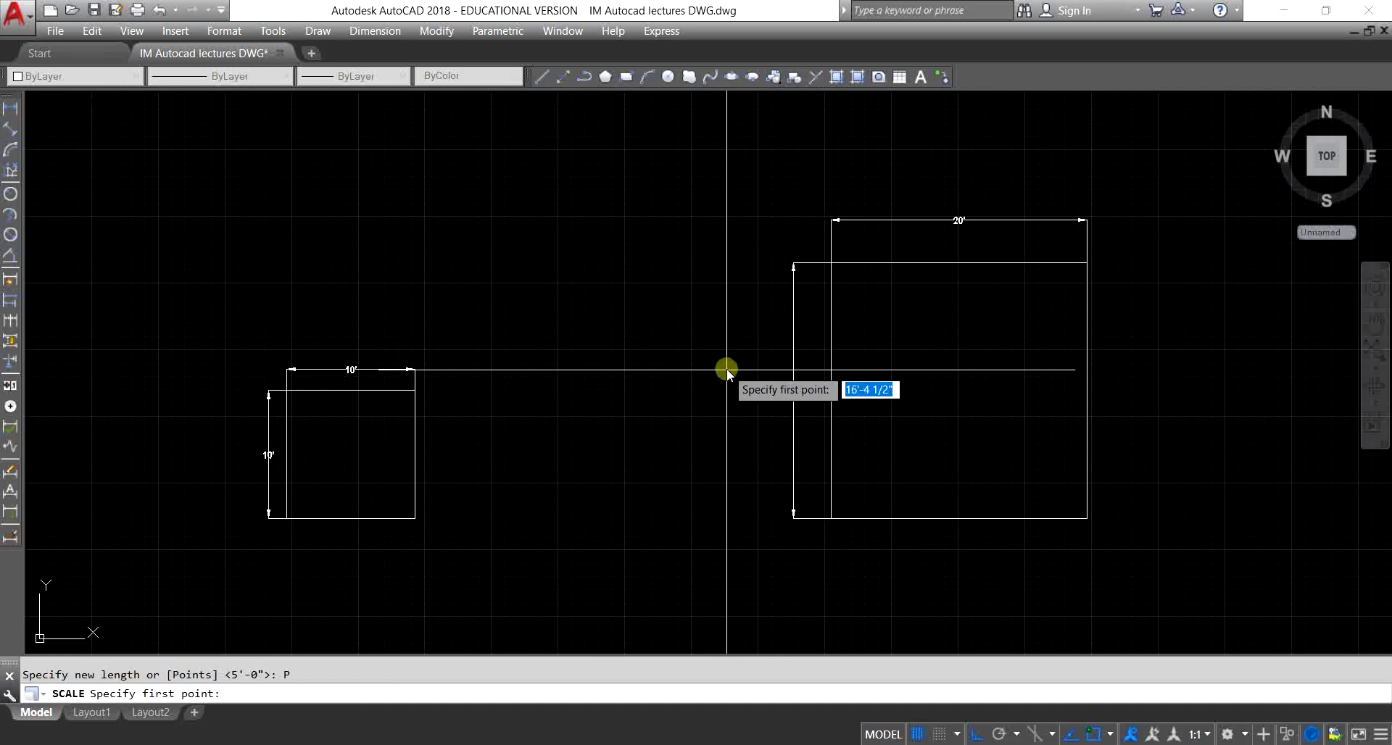
click(415, 390)
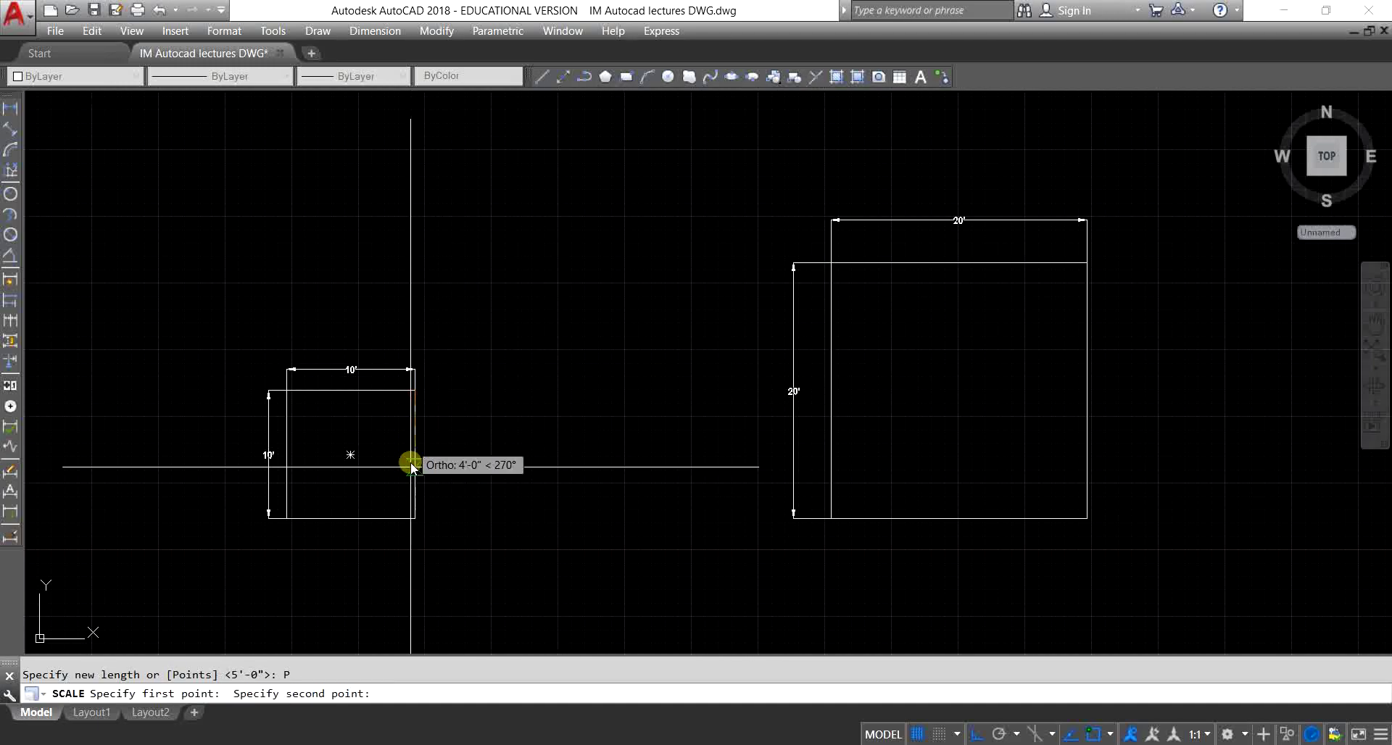
click(415, 518)
middle_drag(591, 497, 656, 434)
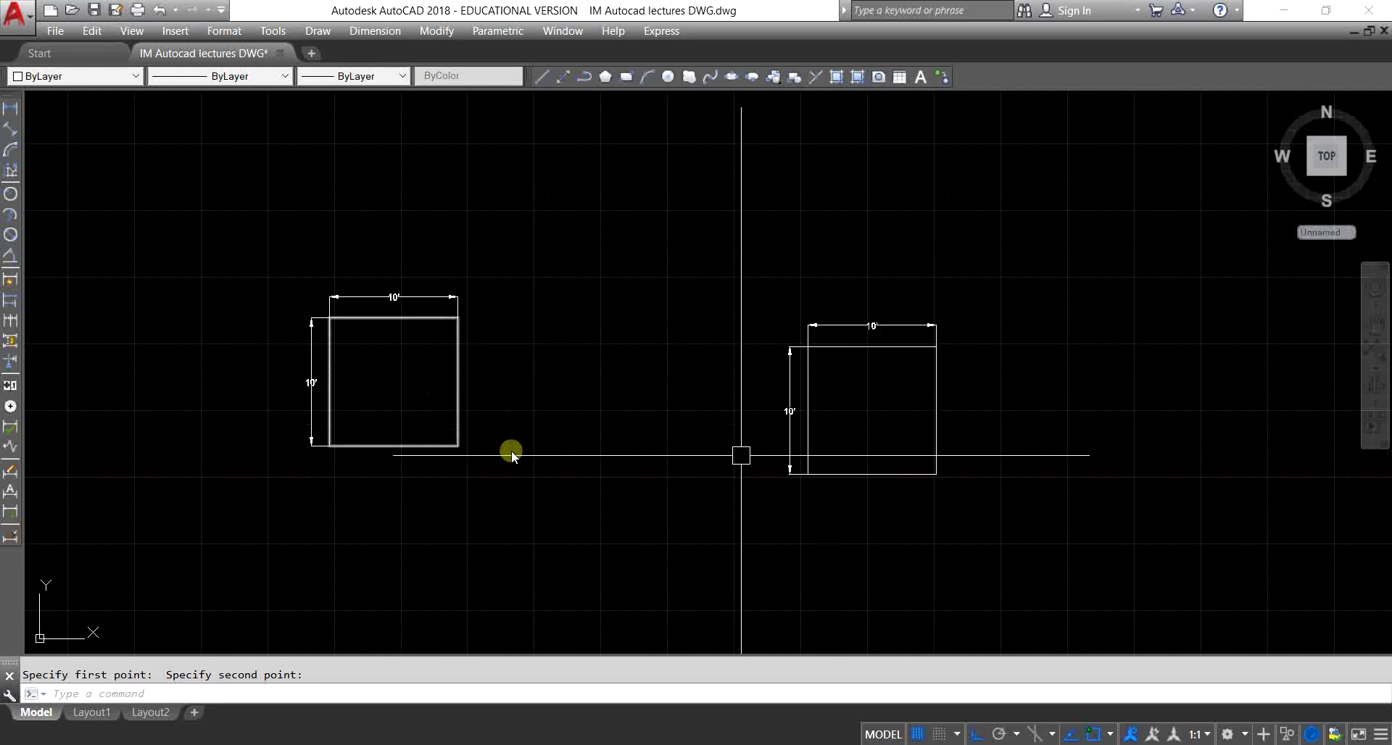
middle_drag(895, 357, 926, 332)
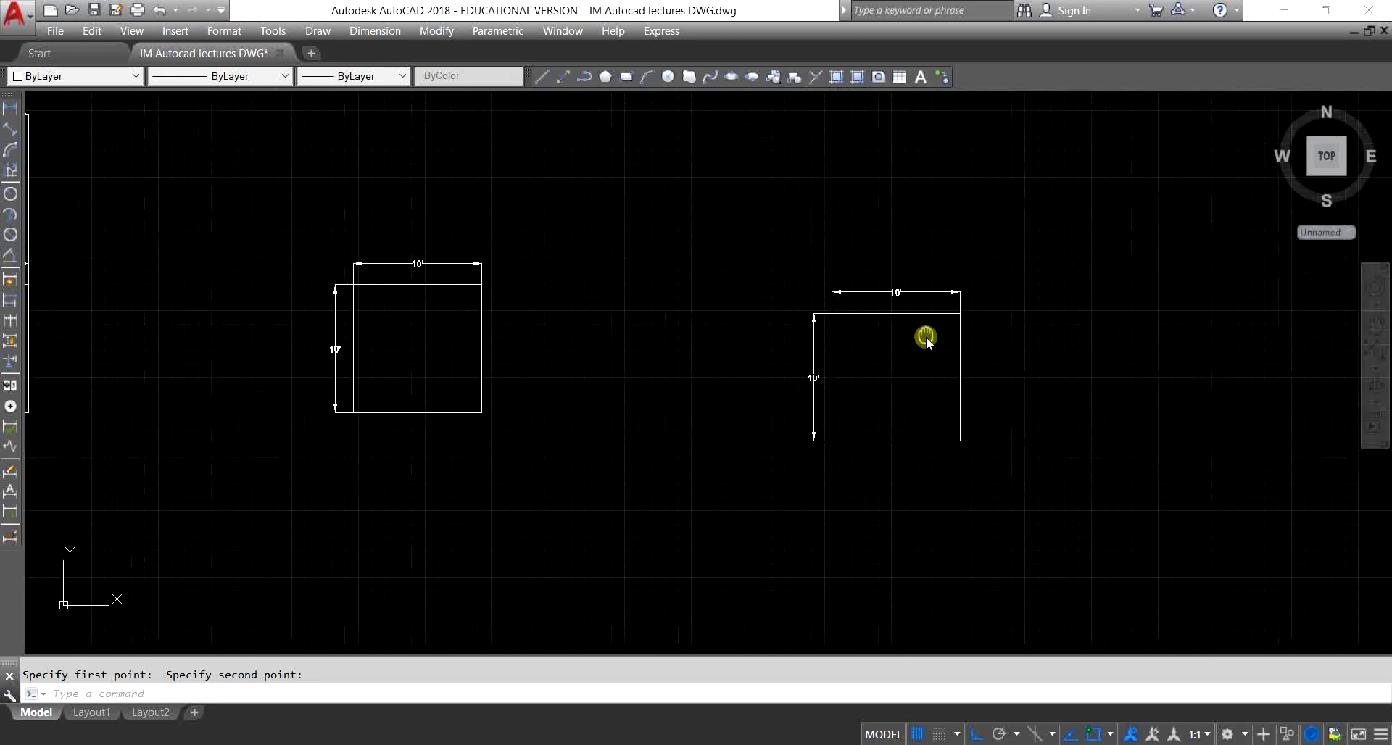
Step: Copy the 20' square that surrounds the nested 10' square, with its dimensions, vertically upward, clear of the original
middle_drag(830, 416, 809, 446)
scroll(892, 435, down, 4)
scroll(553, 388, up, 2)
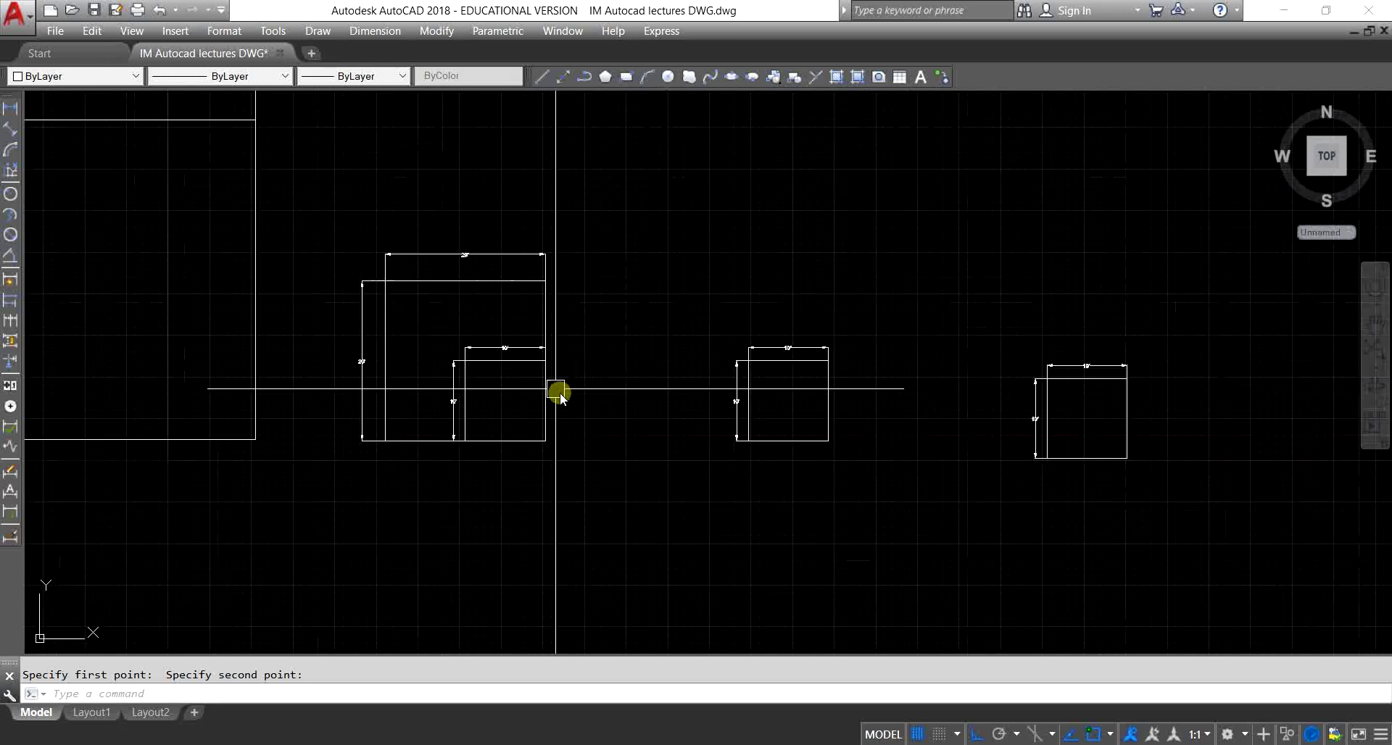
click(430, 295)
click(334, 225)
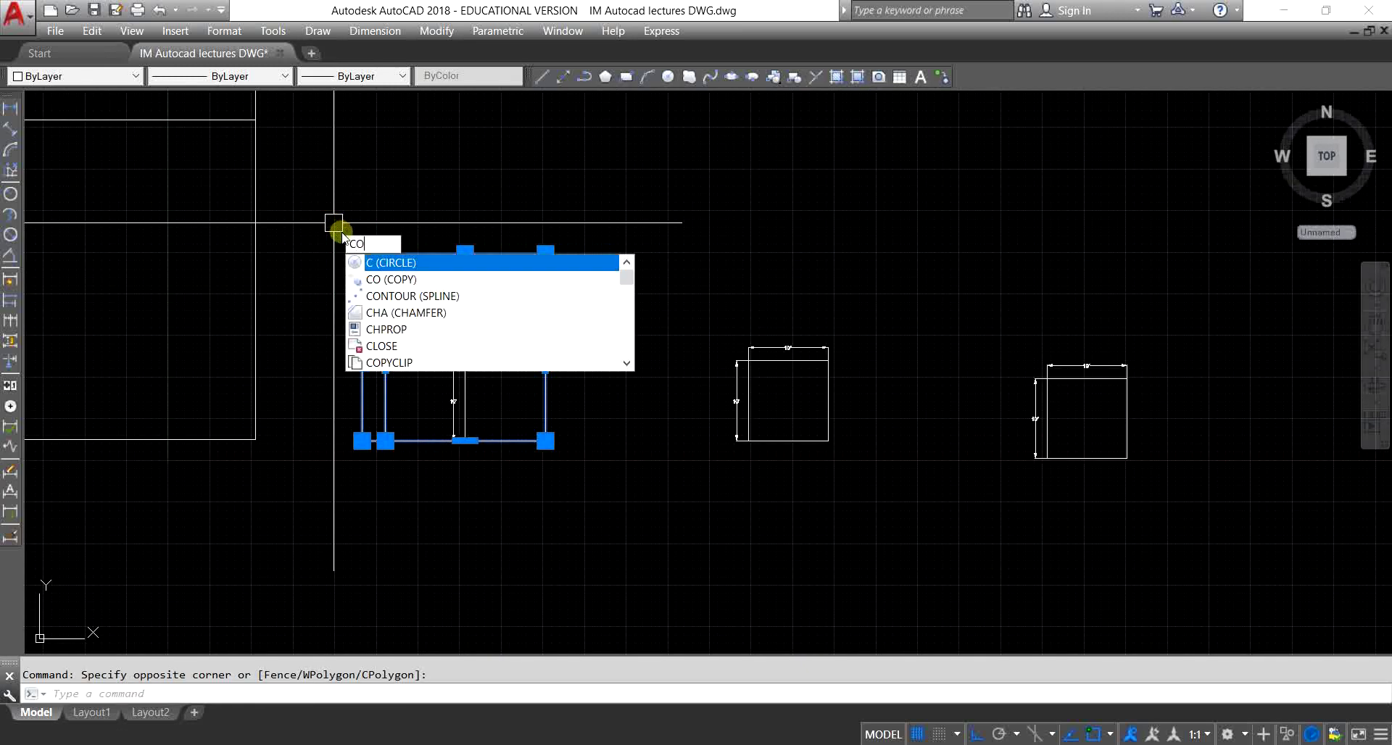
key(Return)
click(952, 551)
middle_drag(951, 301, 864, 439)
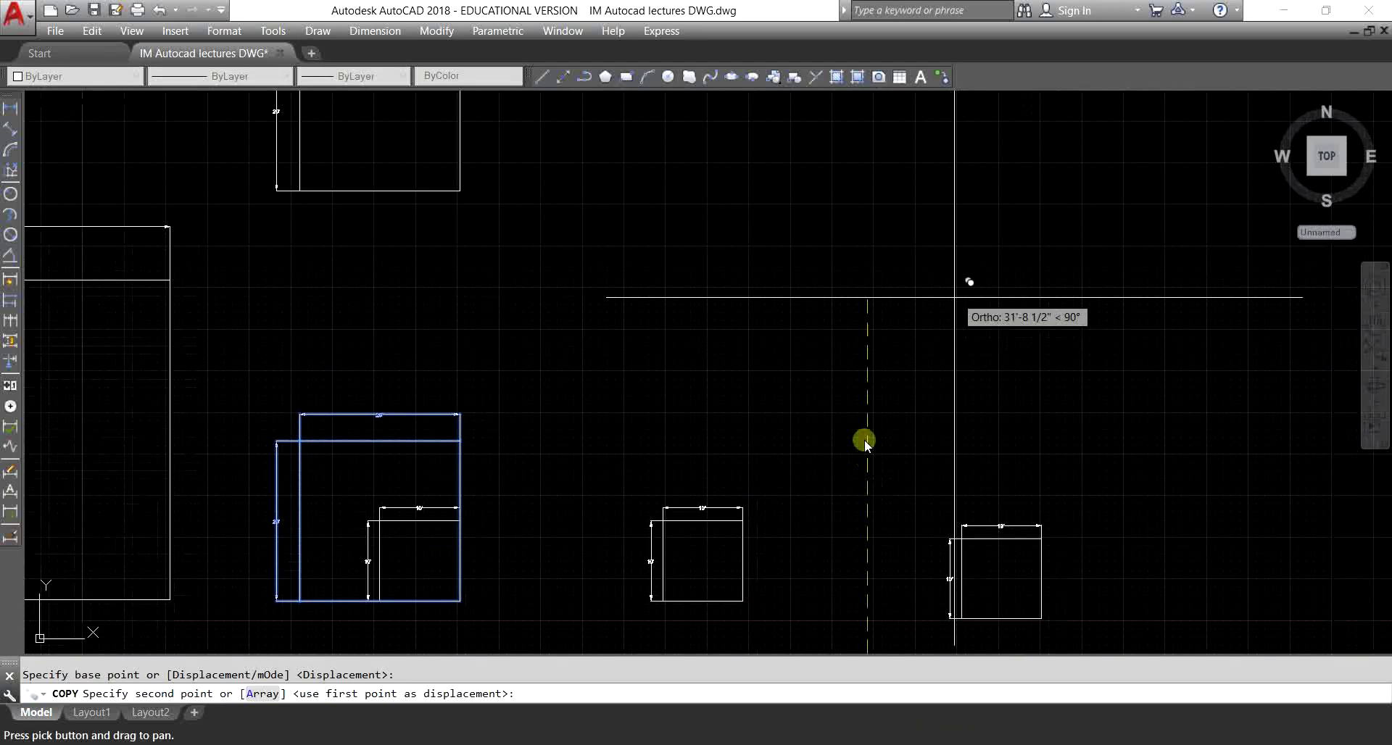
click(880, 441)
key(Escape)
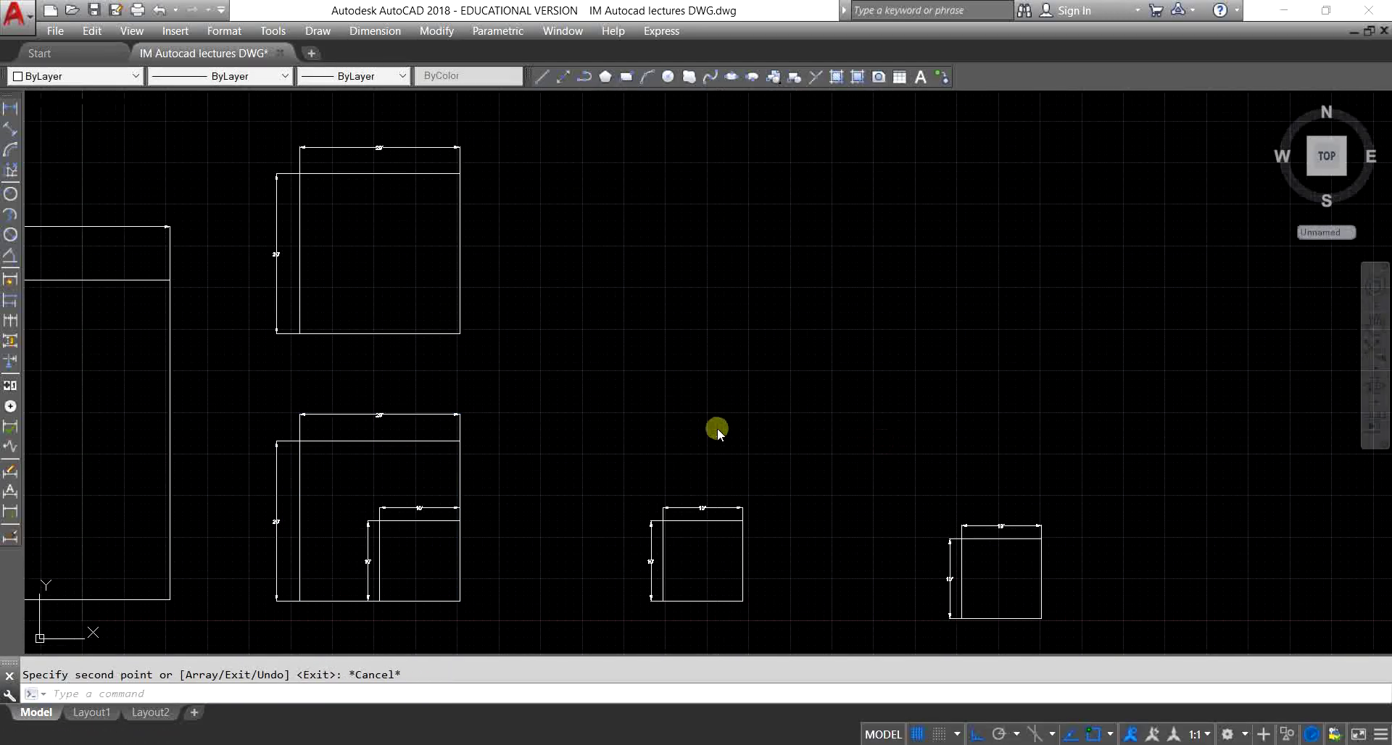
Step: Scale the separate 10' square nearest the nested squares by reference, from a base point above it, taking its left edge as reference length
middle_drag(716, 428, 895, 357)
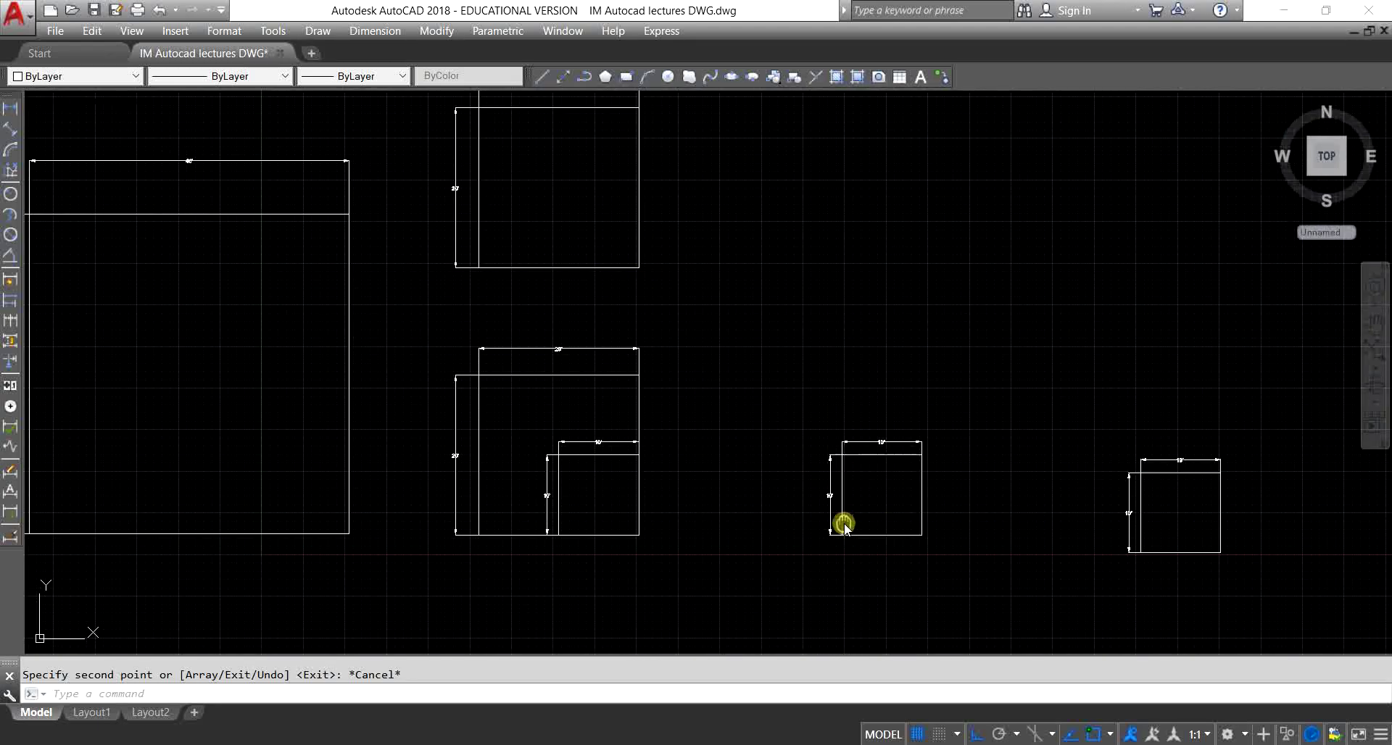
mouse_move(843, 523)
middle_down()
mouse_move(860, 521)
mouse_move(859, 568)
middle_up()
key(Escape)
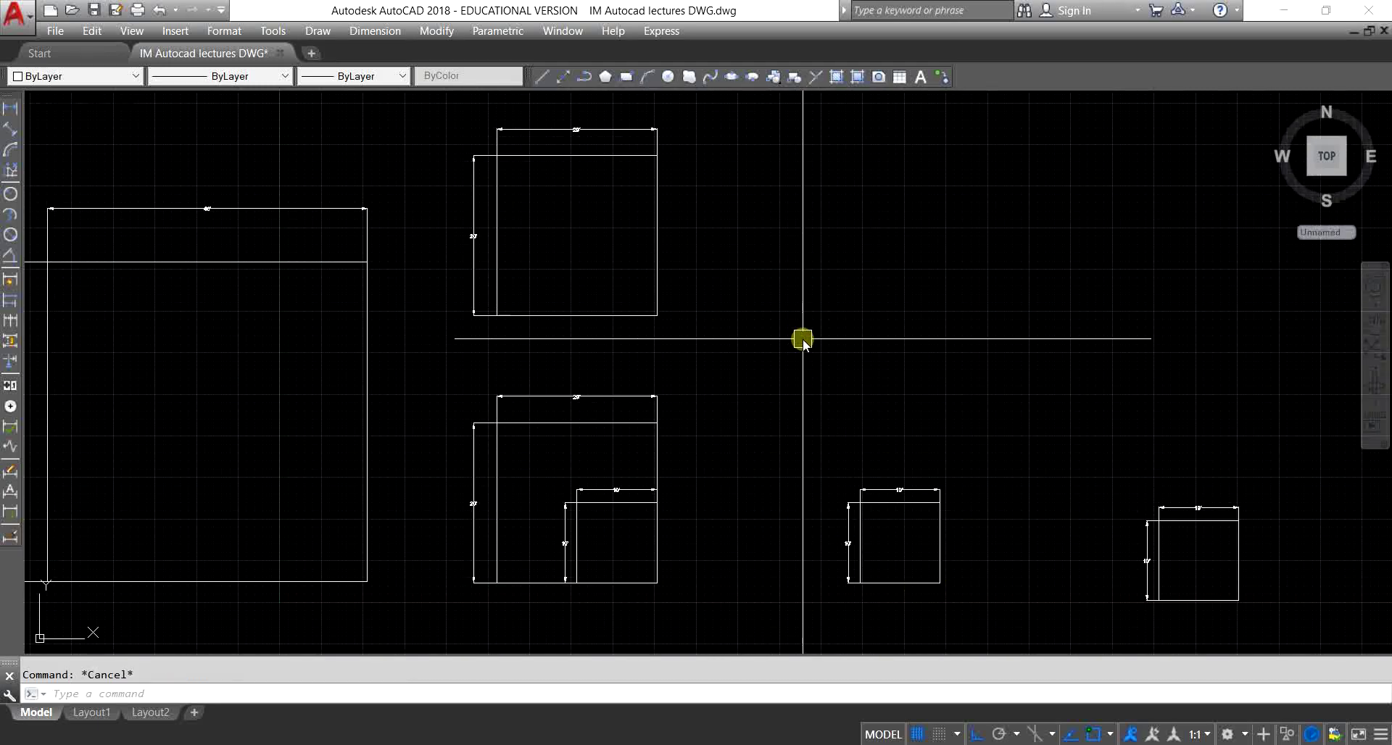
text(SC)
key(Return)
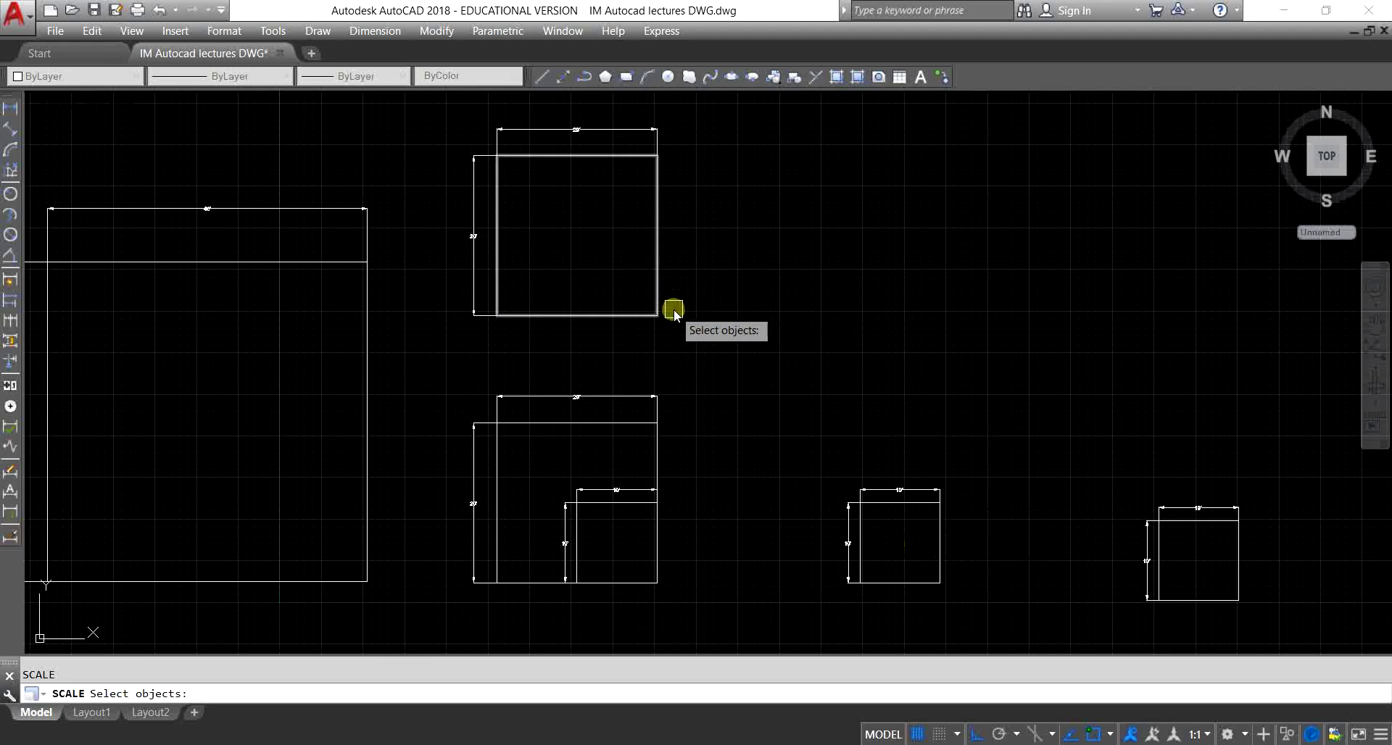
click(953, 611)
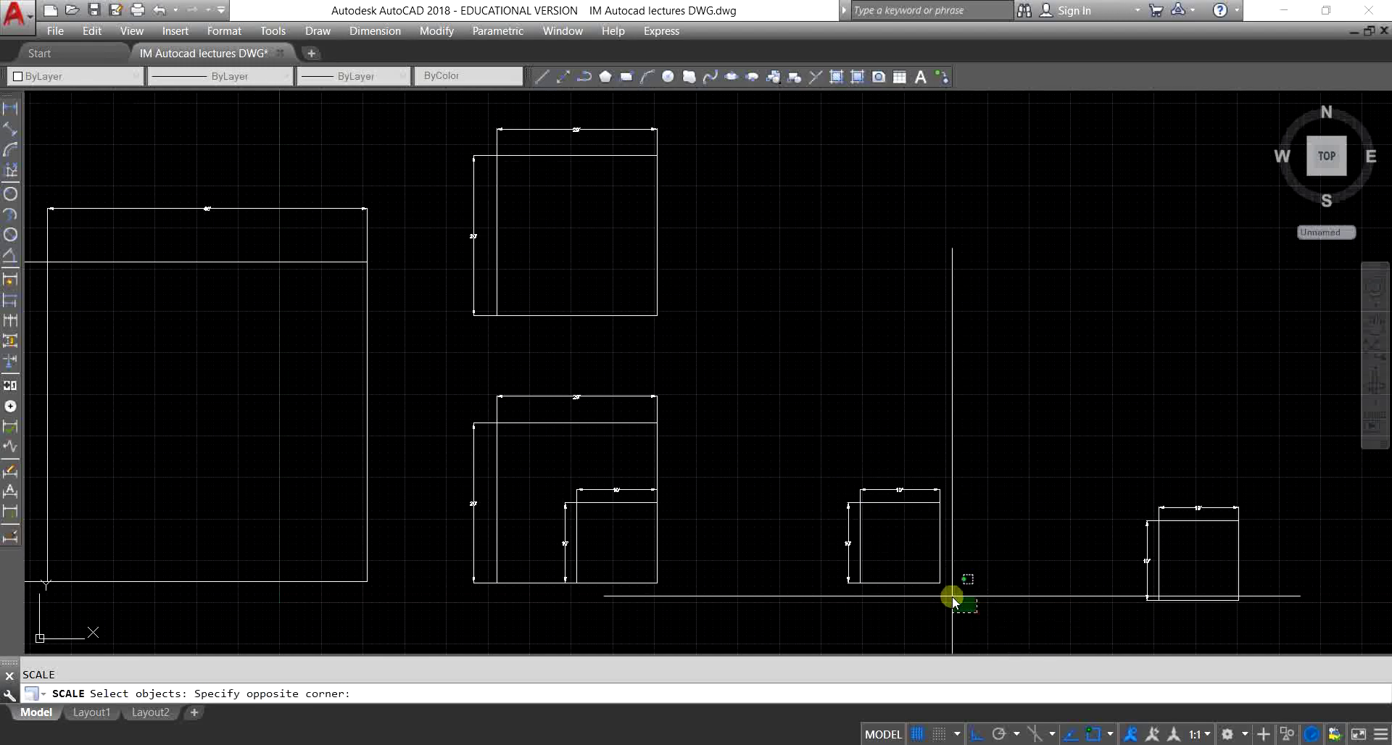
click(812, 450)
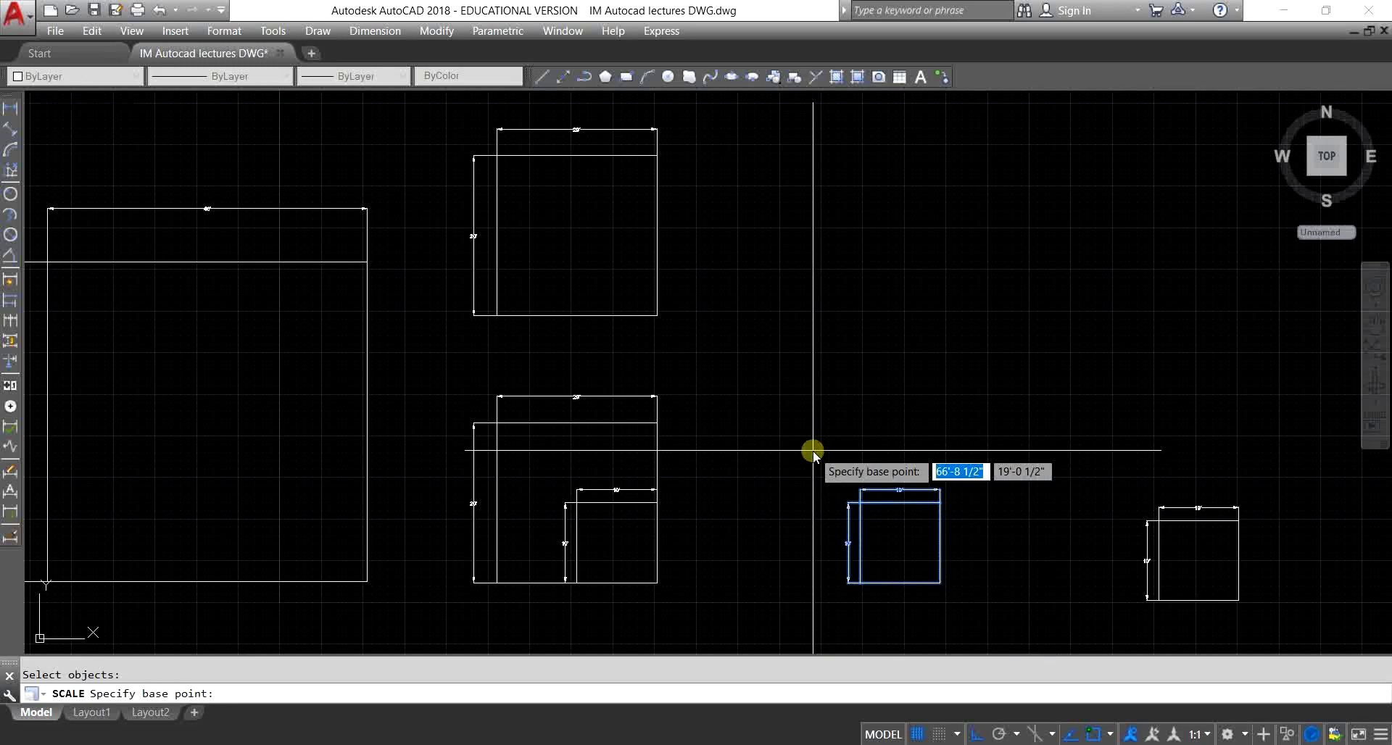
click(936, 355)
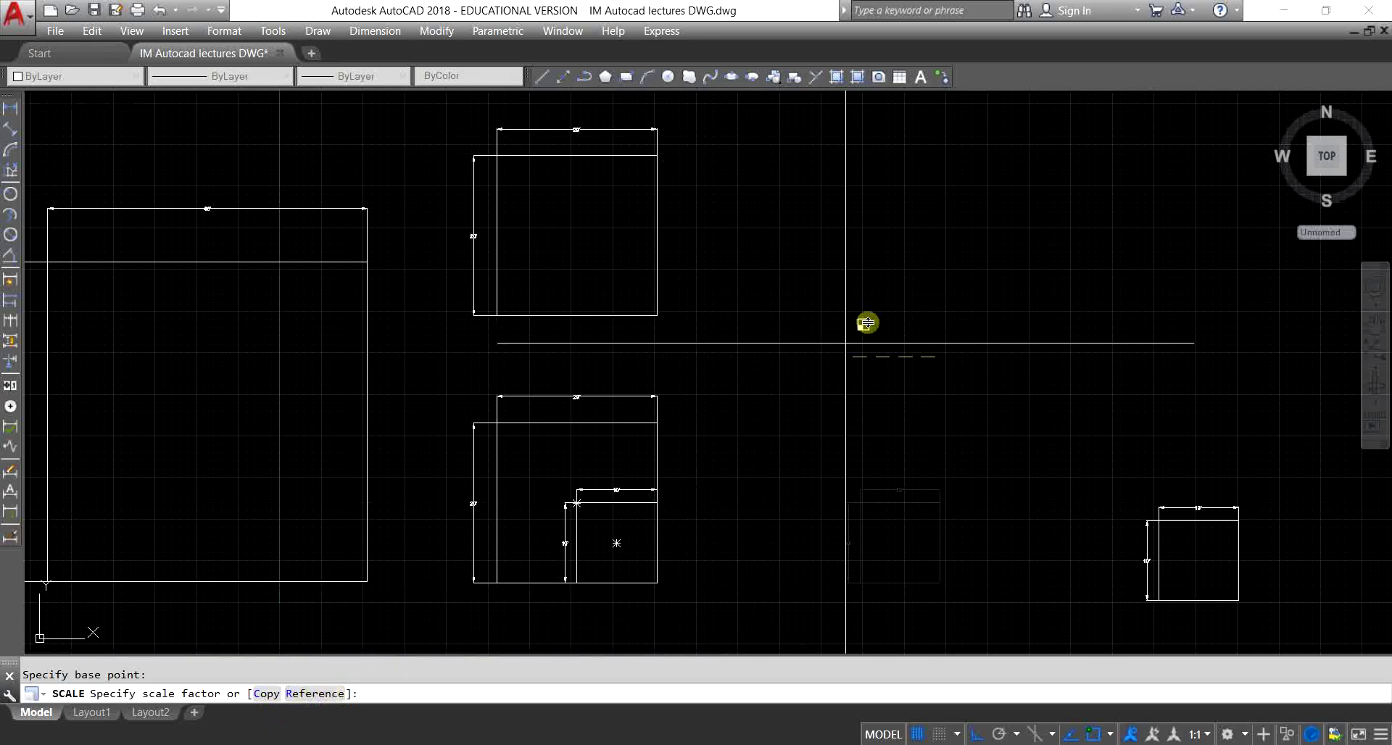
text(R)
key(Return)
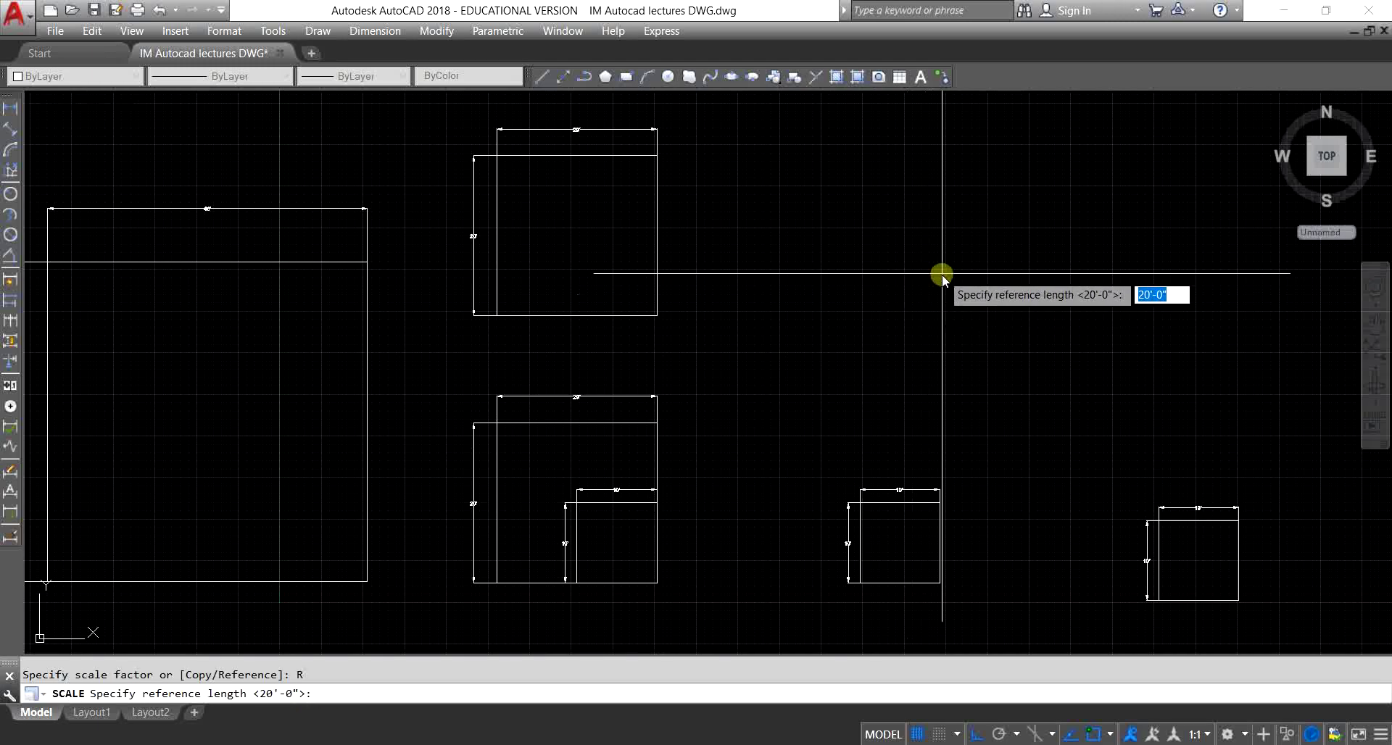
scroll(867, 586, up, 5)
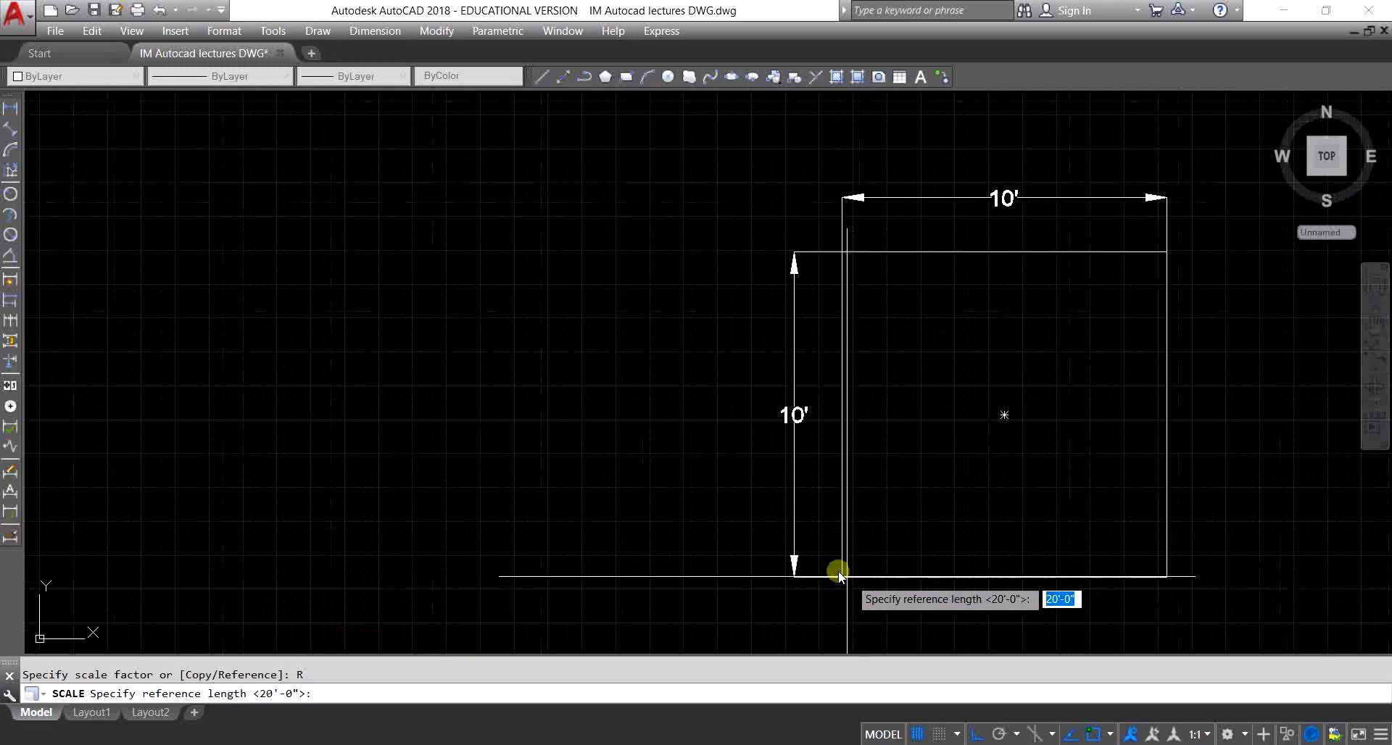
click(842, 577)
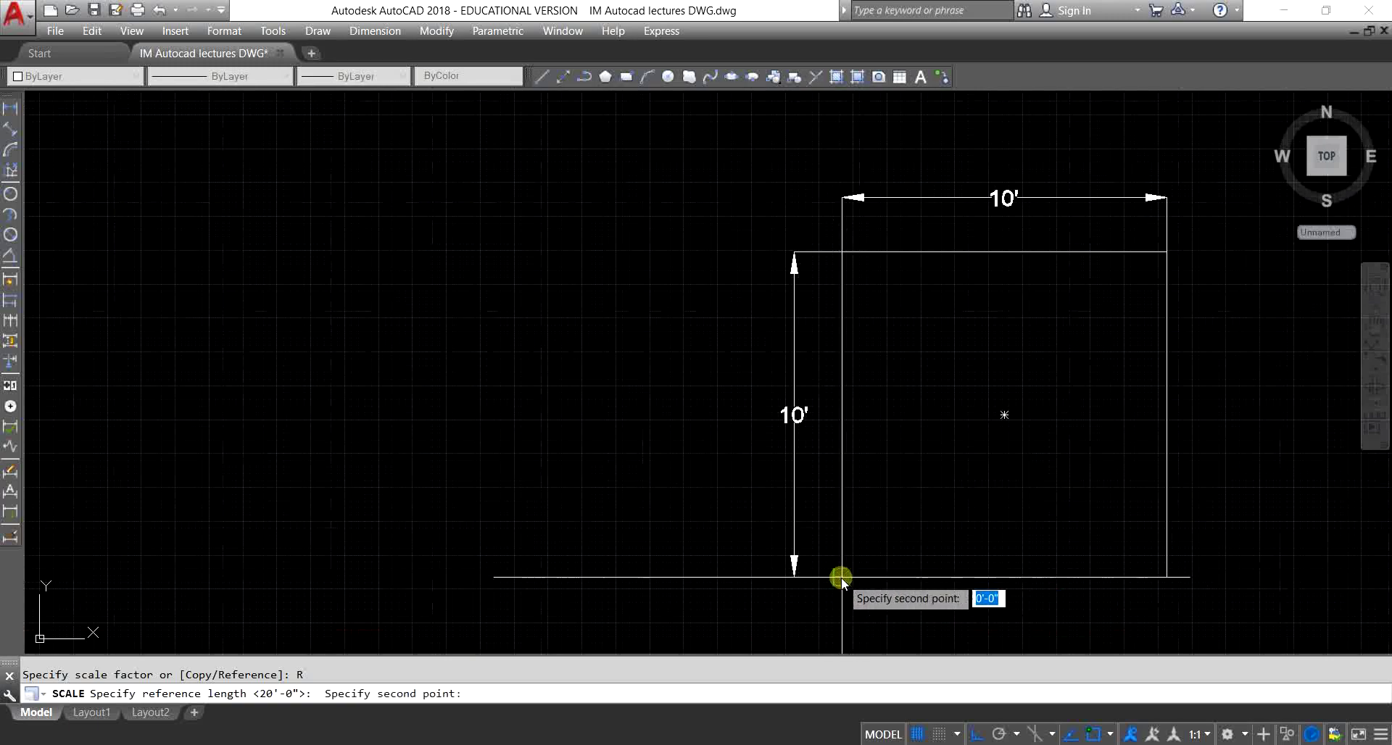
click(842, 251)
Step: Define the new length by two points, the upper and lower ends of the upper 20' square's right edge
scroll(832, 285, down, 4)
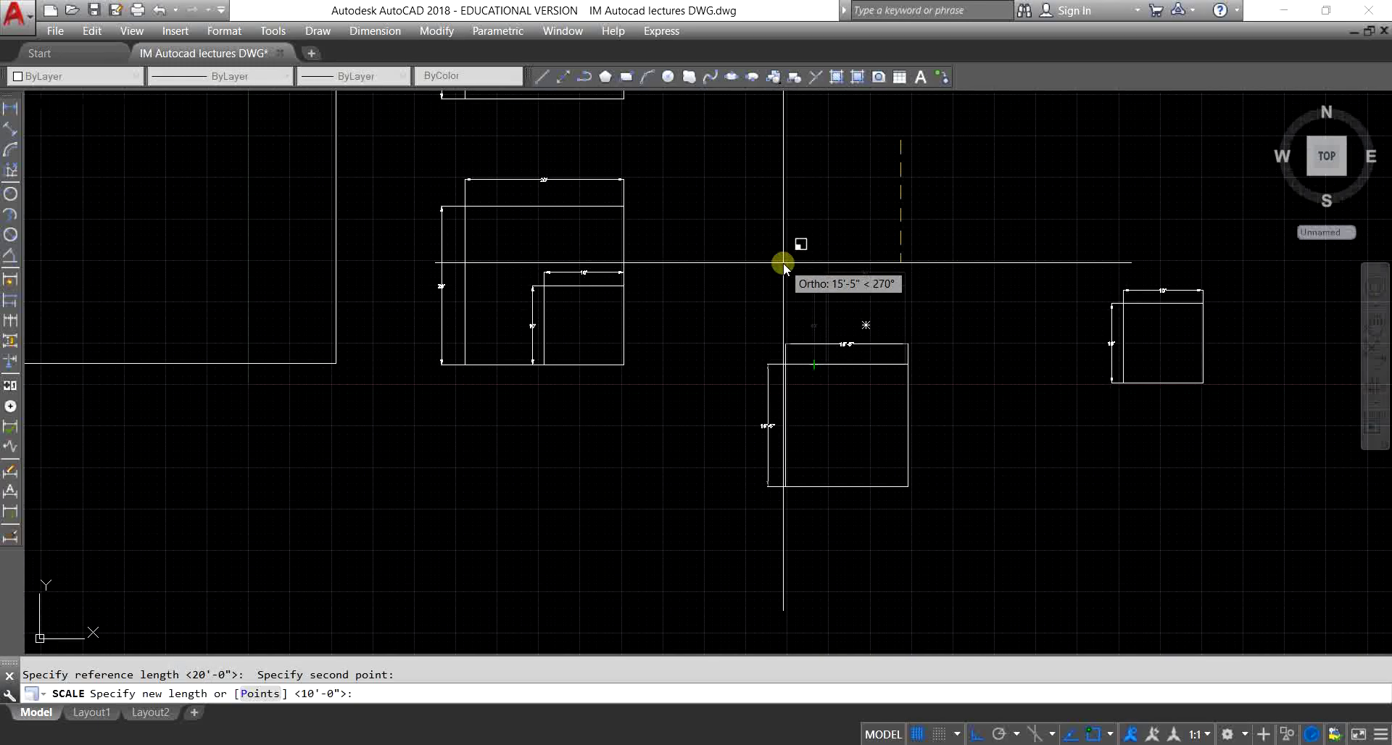
text(P)
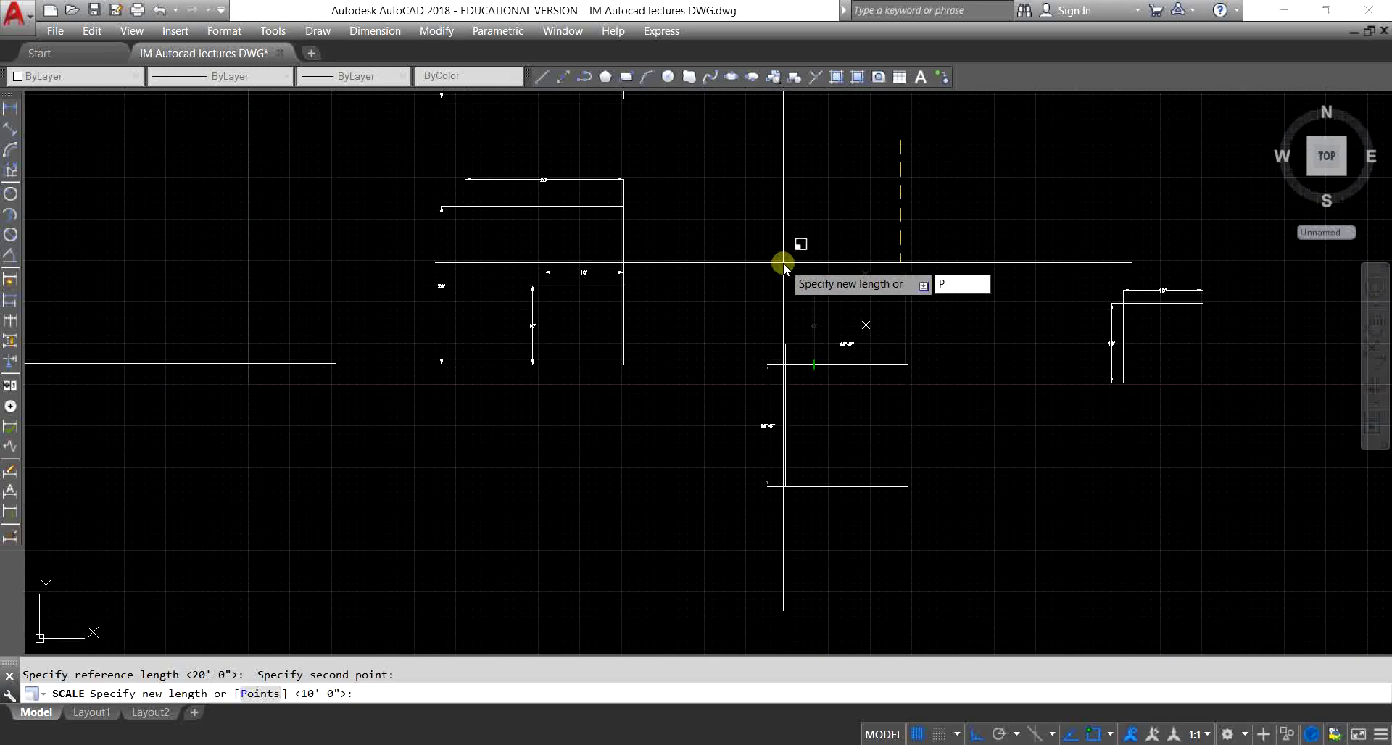
scroll(717, 277, up, 2)
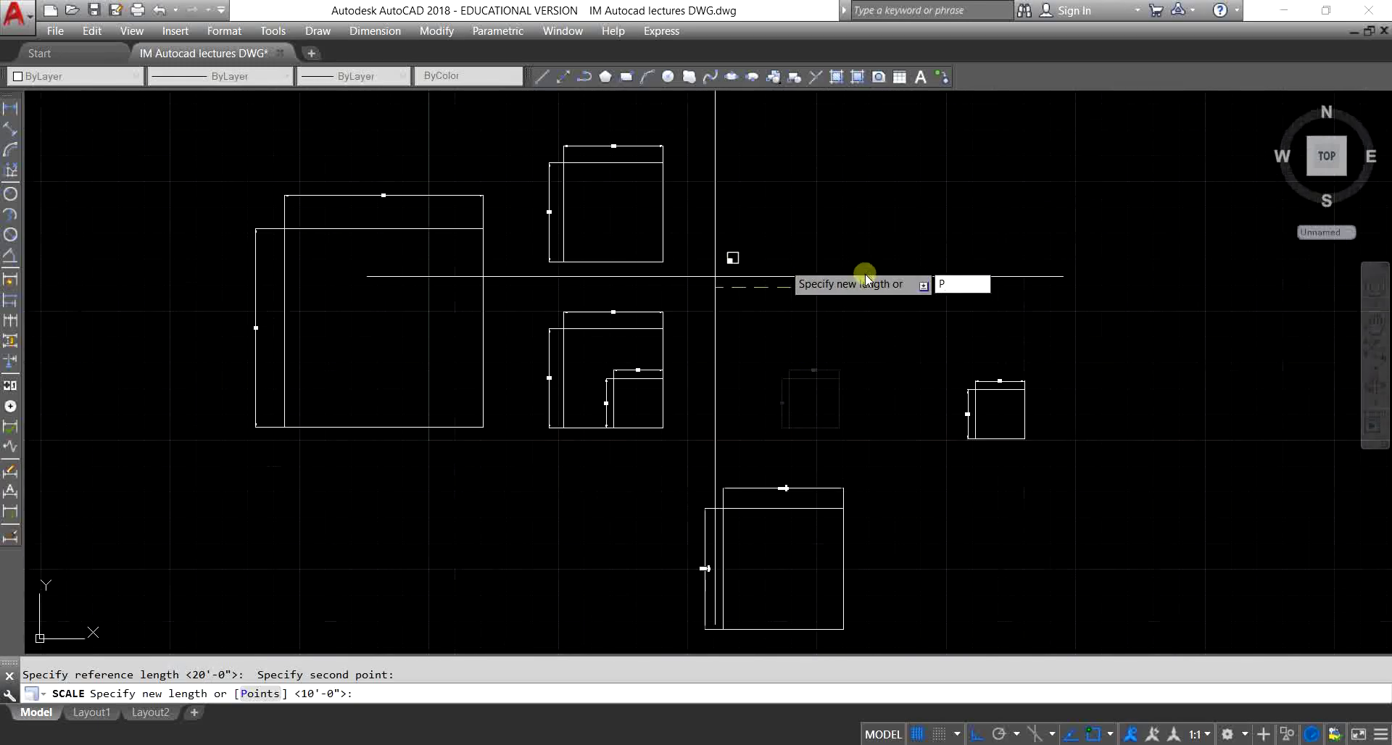
key(Return)
scroll(685, 149, up, 4)
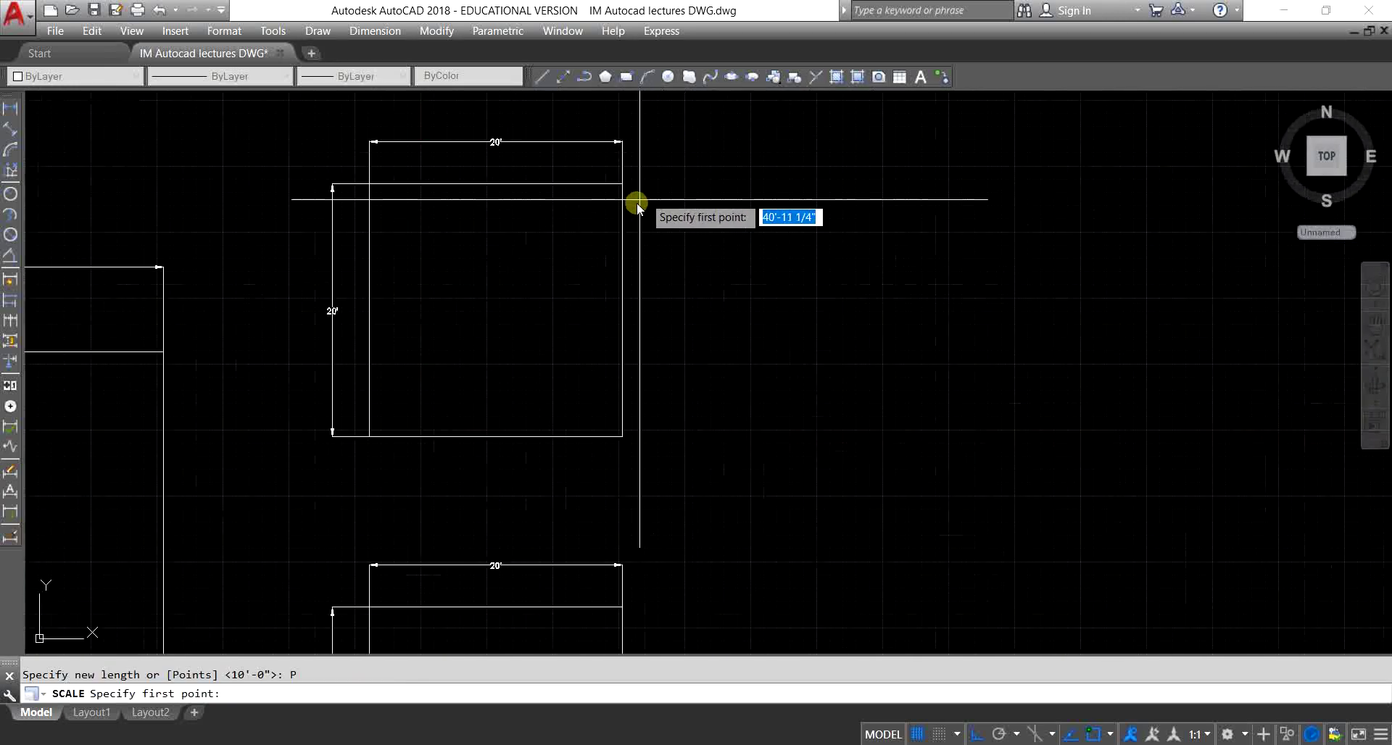
click(630, 185)
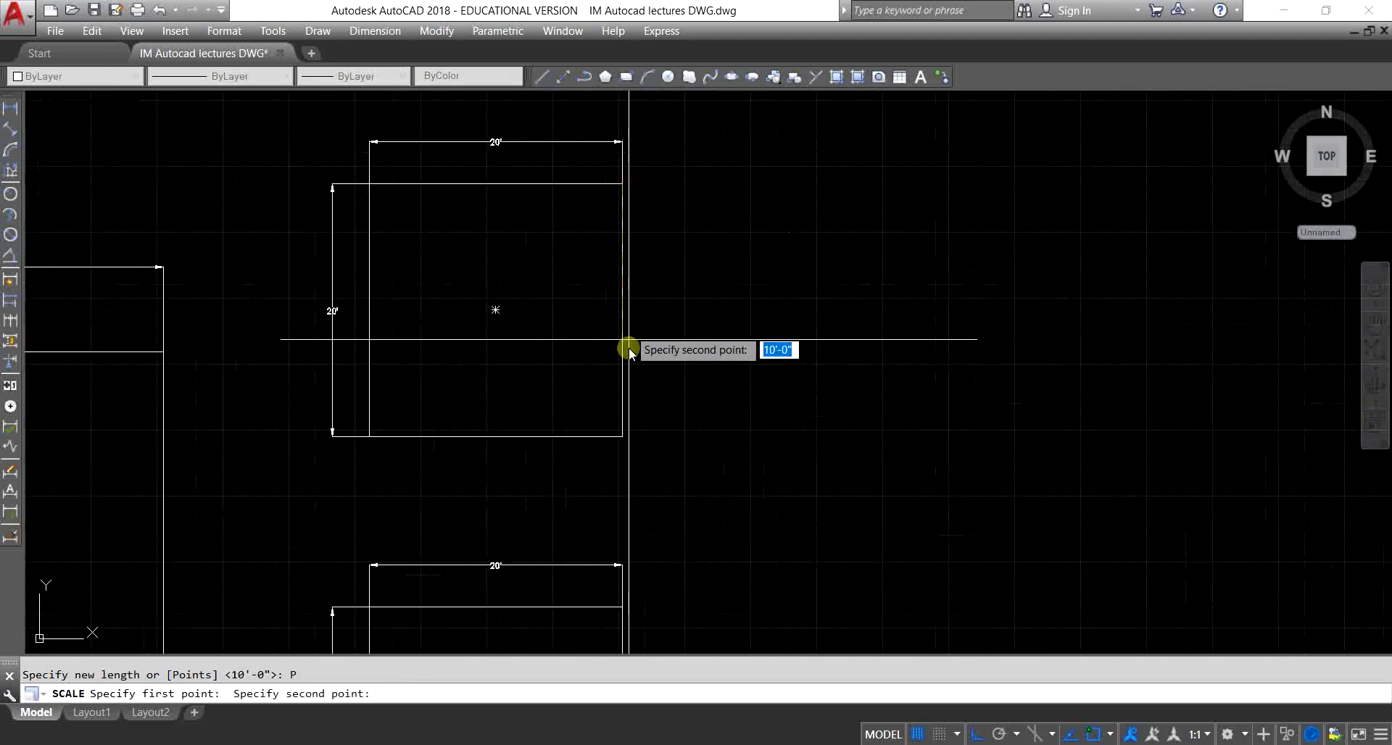
click(620, 437)
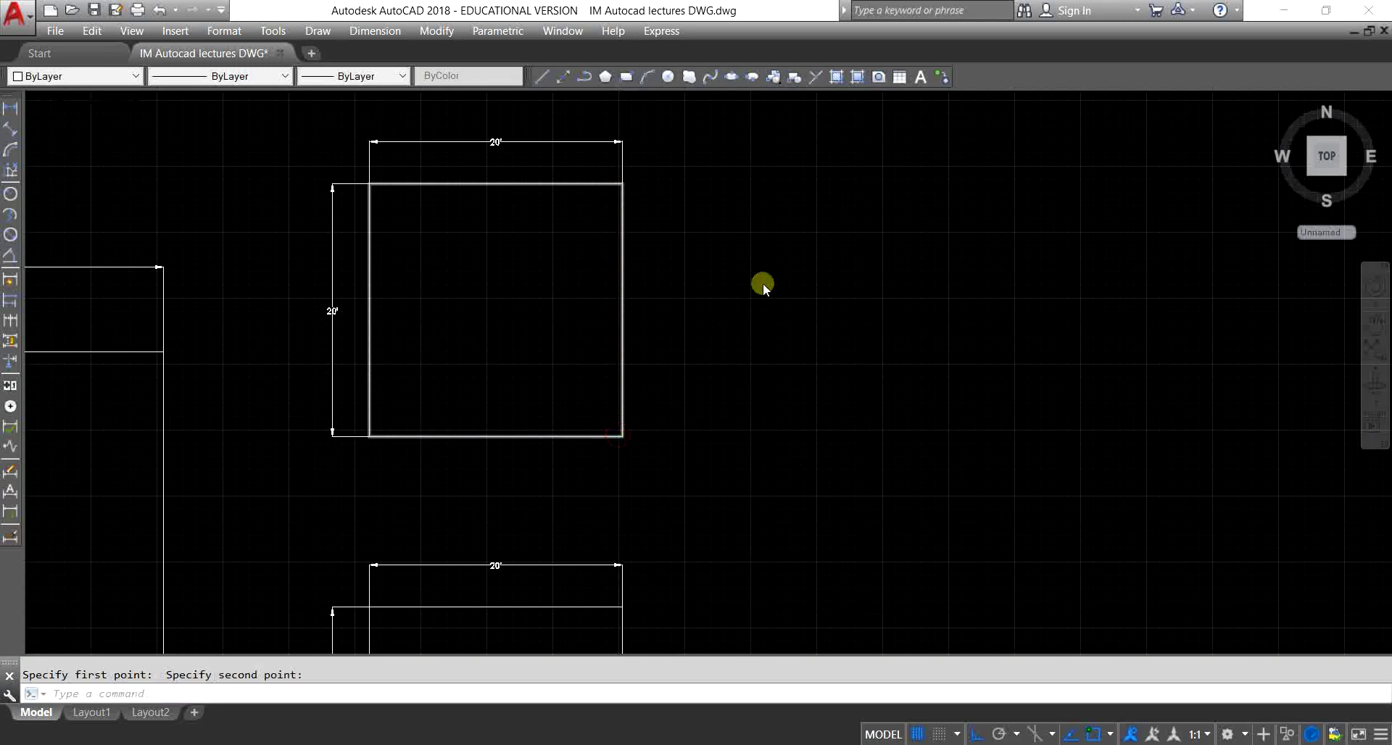
Step: Examine the dimensions of the rescaled square and compare them with the upper 20' square and the other squares
scroll(840, 497, down, 4)
middle_drag(840, 497, 822, 334)
scroll(808, 410, up, 4)
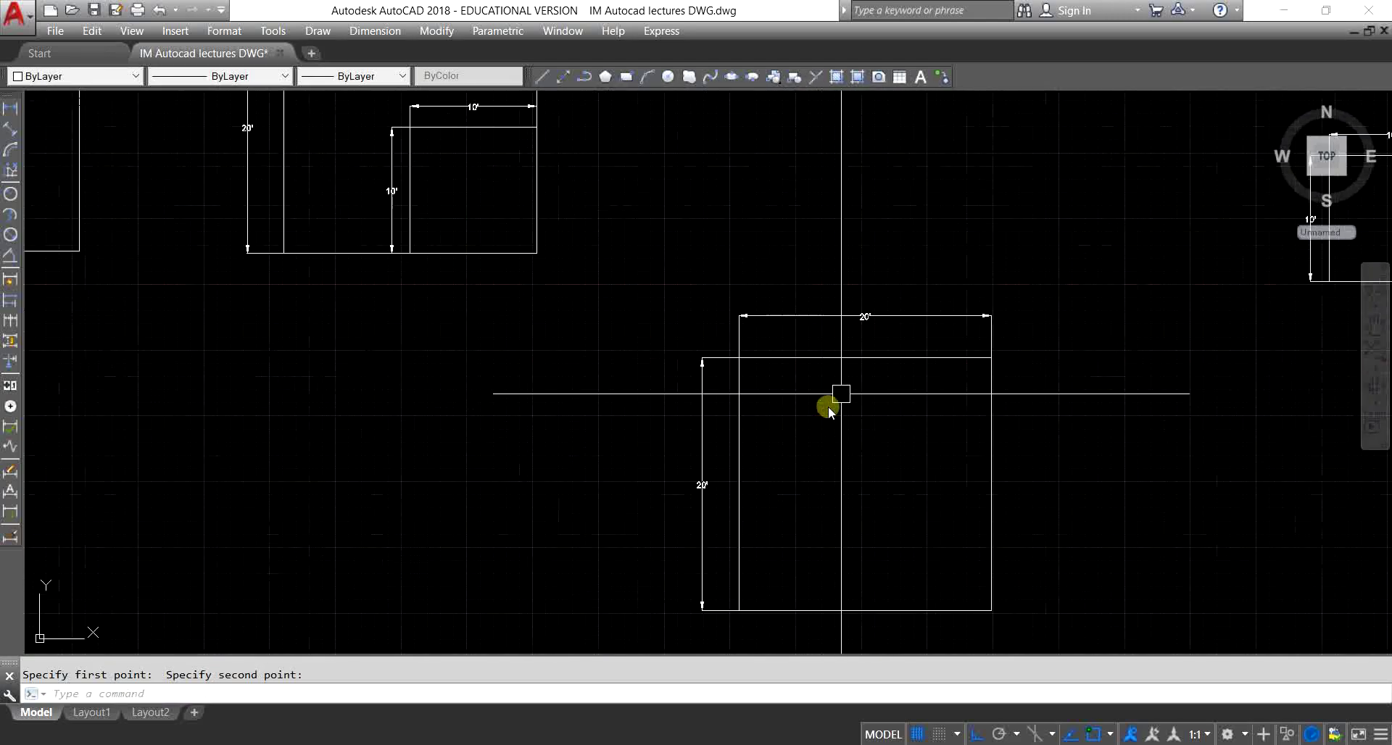
scroll(798, 355, down, 5)
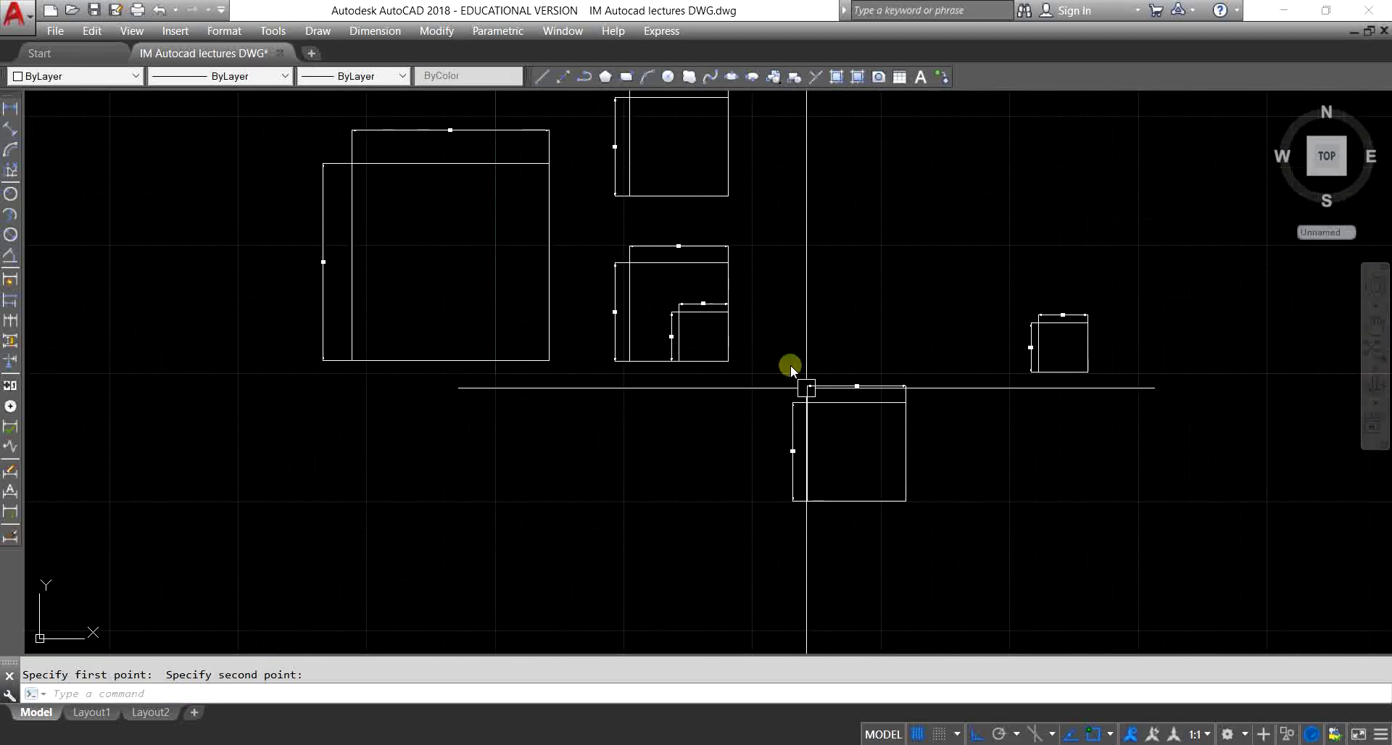
middle_drag(662, 140, 644, 263)
scroll(804, 531, up, 6)
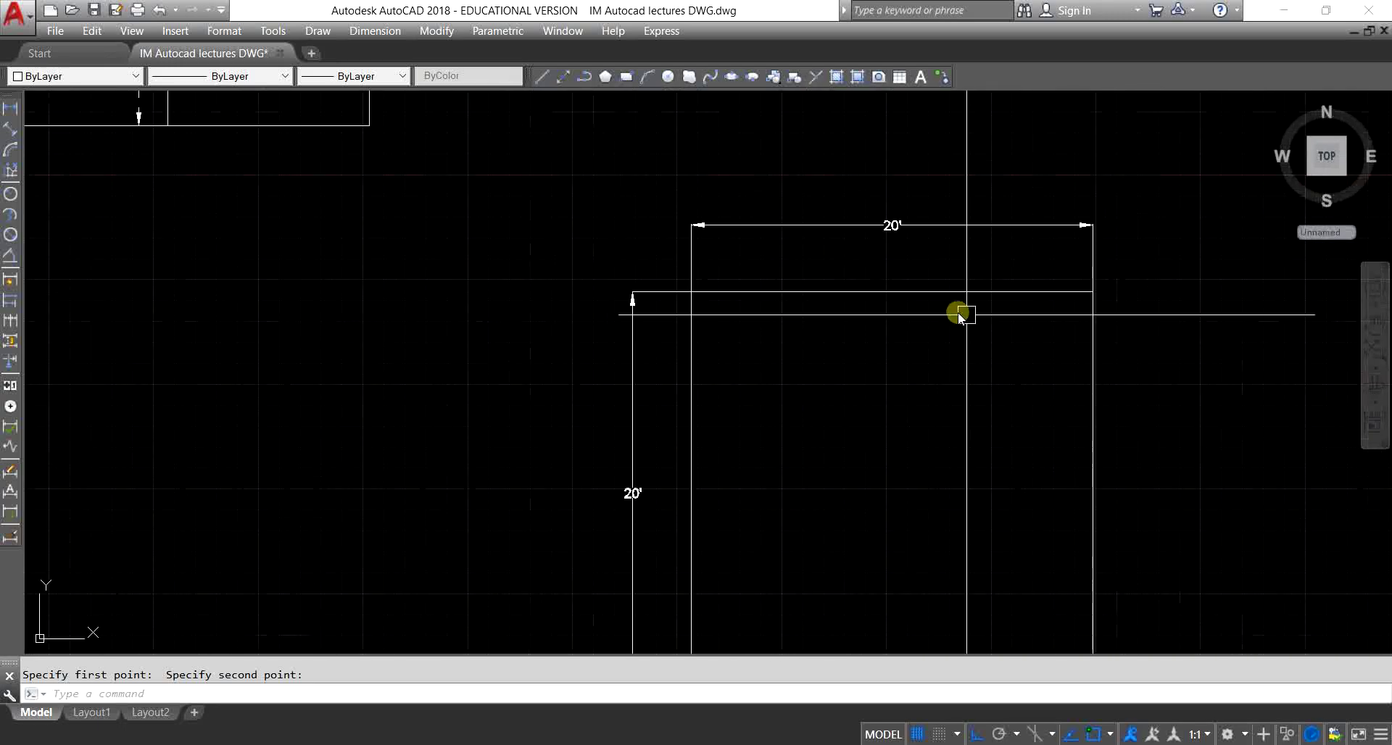
scroll(860, 488, down, 6)
scroll(667, 105, up, 6)
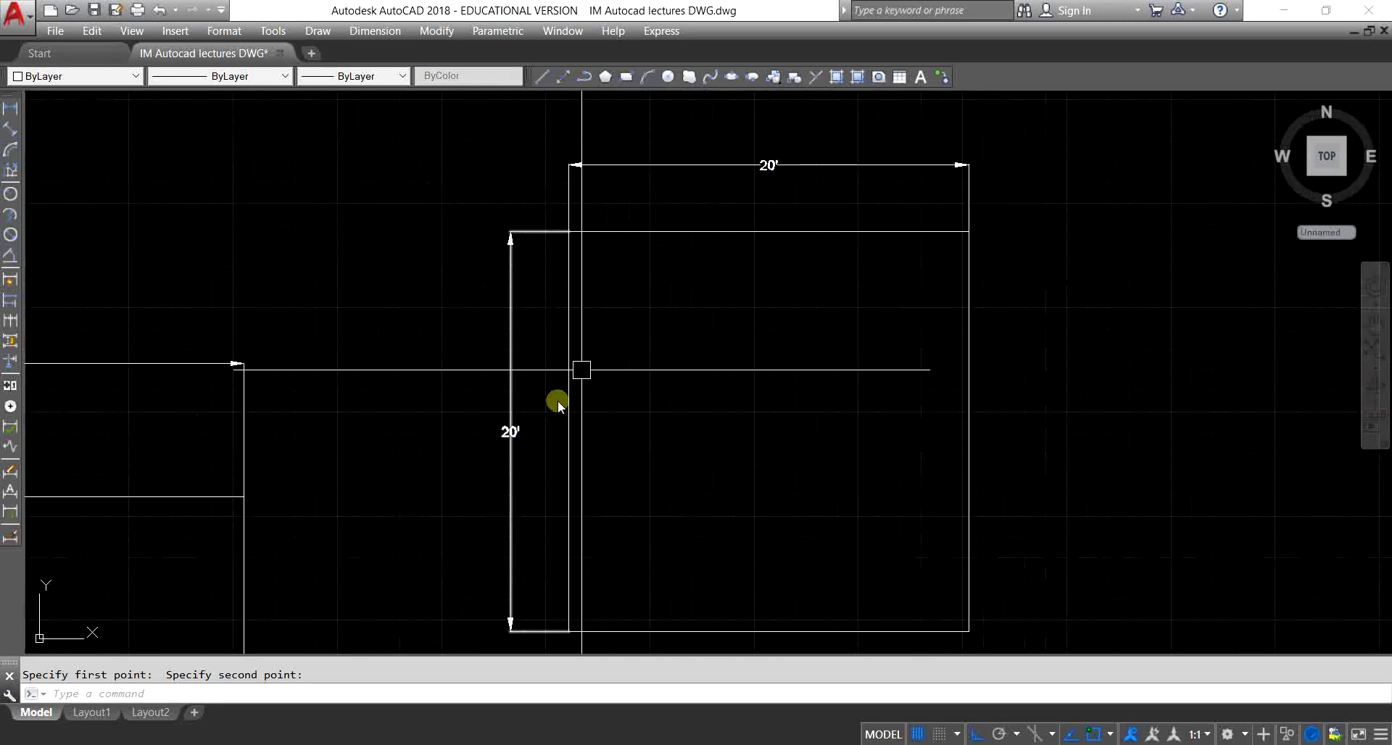
scroll(725, 413, down, 4)
middle_drag(790, 432, 760, 217)
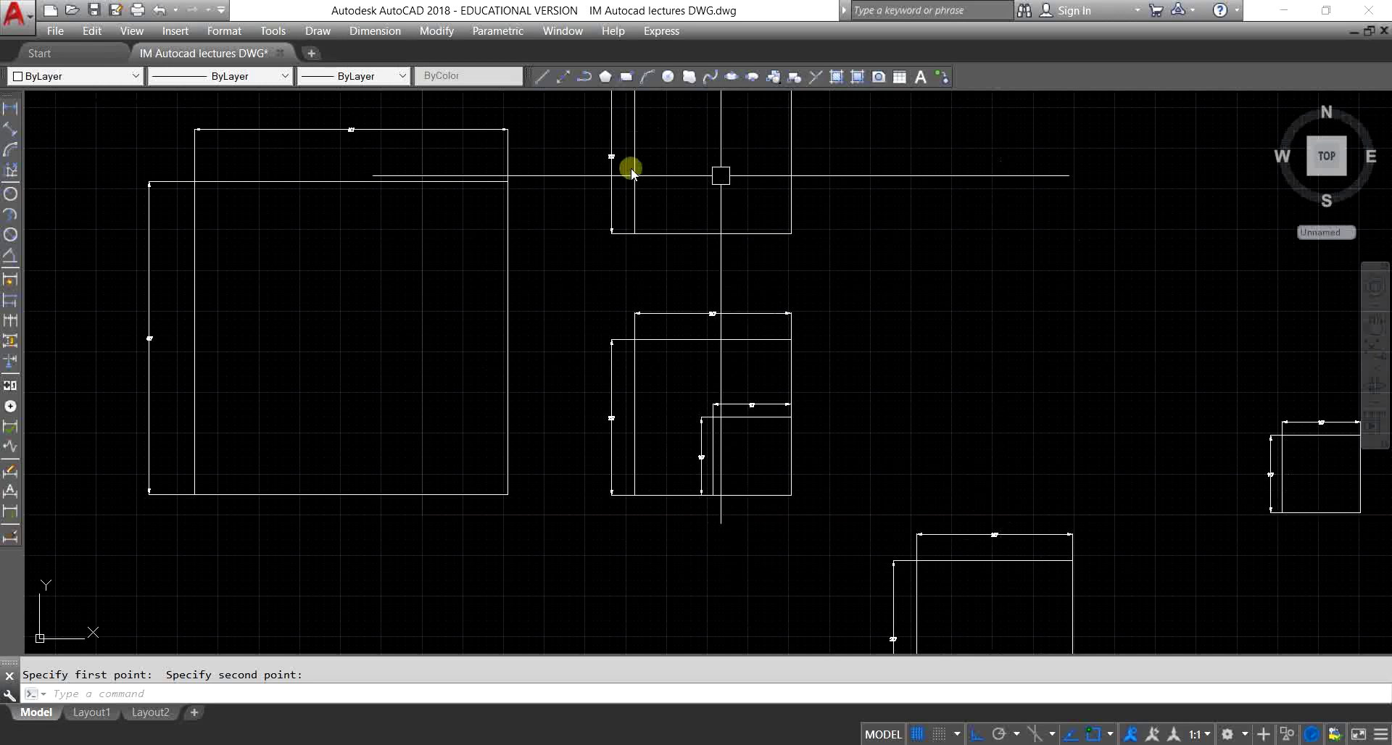
mouse_move(901, 459)
middle_down()
mouse_move(1081, 481)
mouse_move(1114, 464)
middle_up()
middle_drag(824, 383, 761, 474)
scroll(825, 271, up, 1)
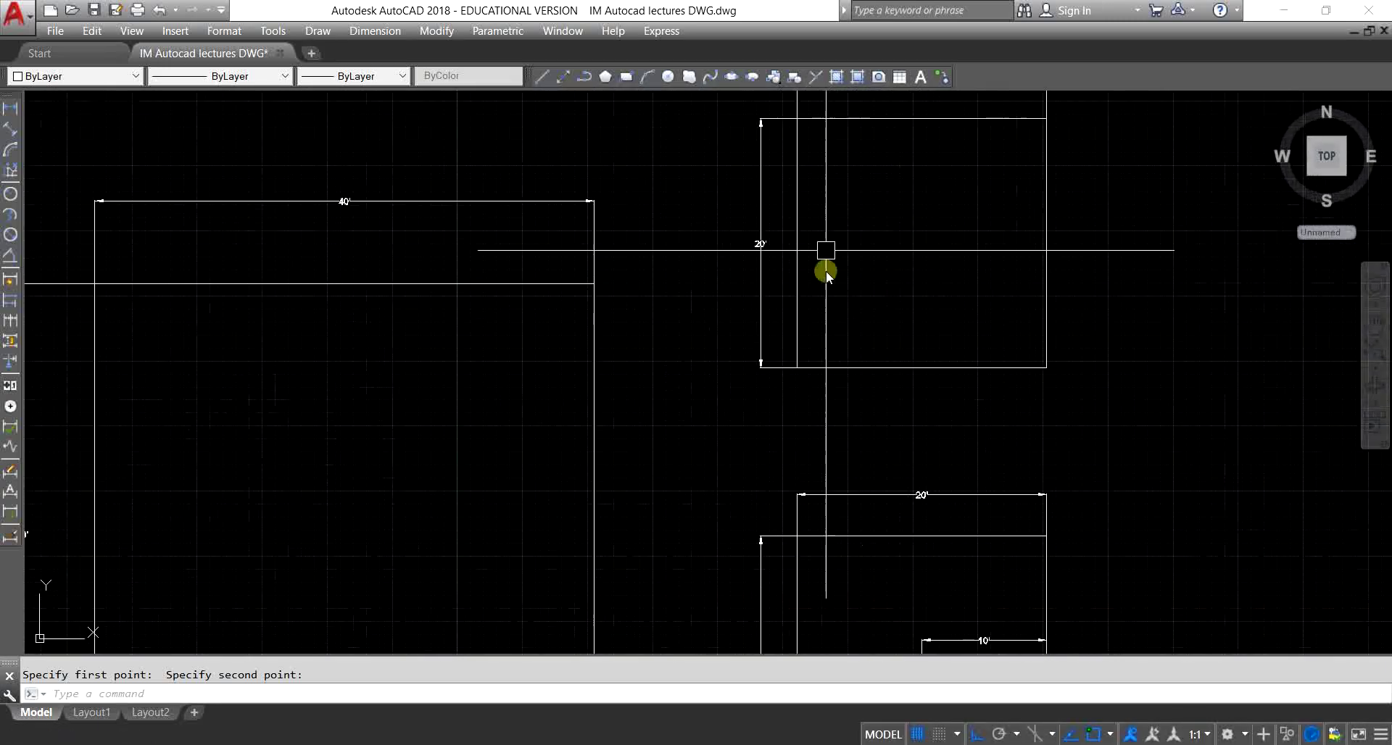
Step: Scale the 40' square with its dimensions by reference, from a base point outside its left edge, taking that edge as reference length
scroll(807, 329, down, 1)
middle_drag(807, 329, 765, 375)
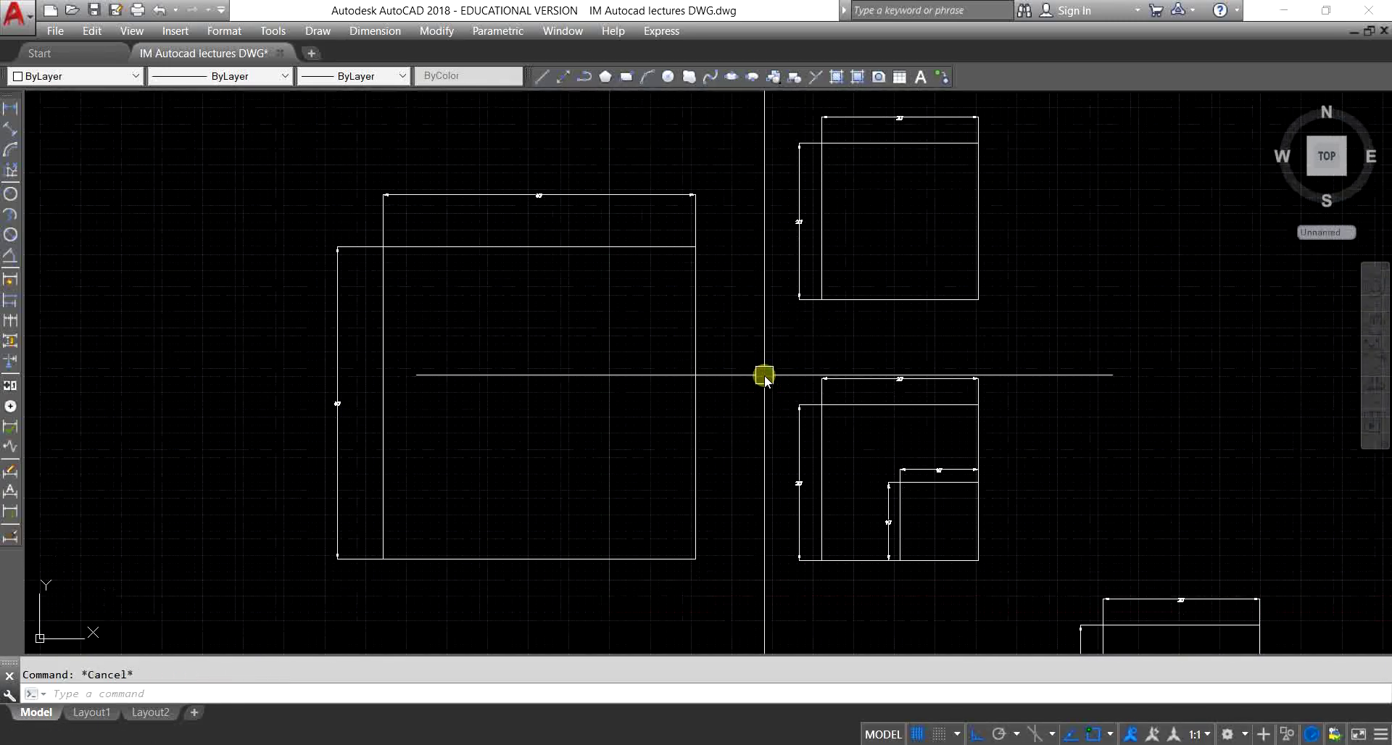
key(Return)
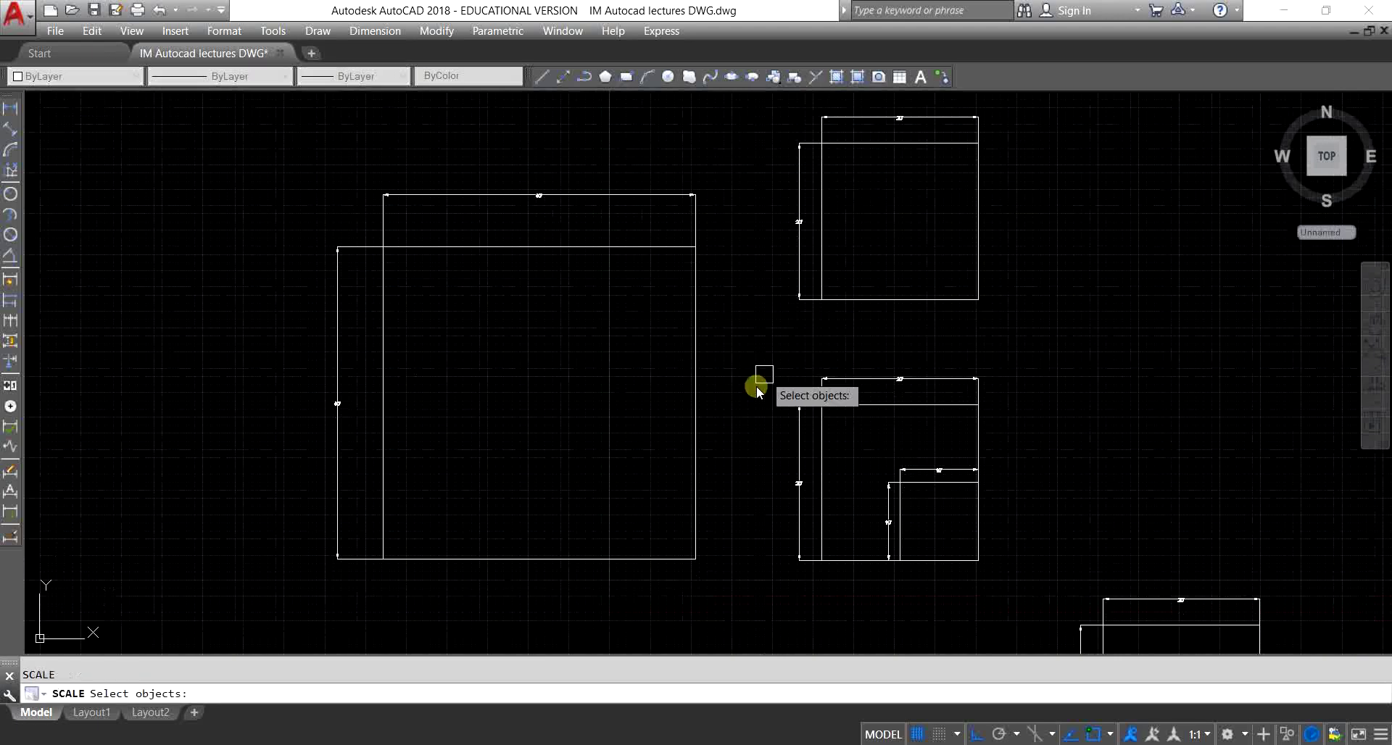
click(728, 582)
click(303, 192)
key(Return)
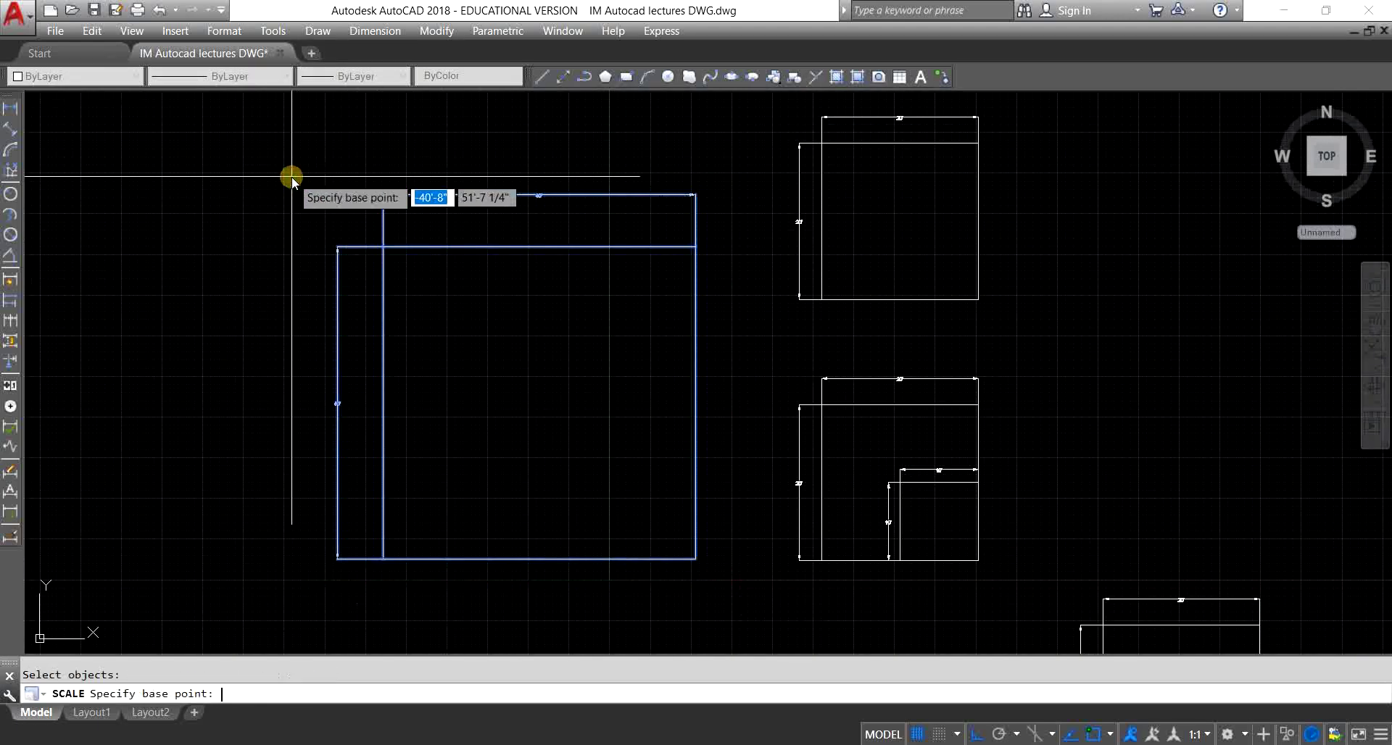
click(225, 396)
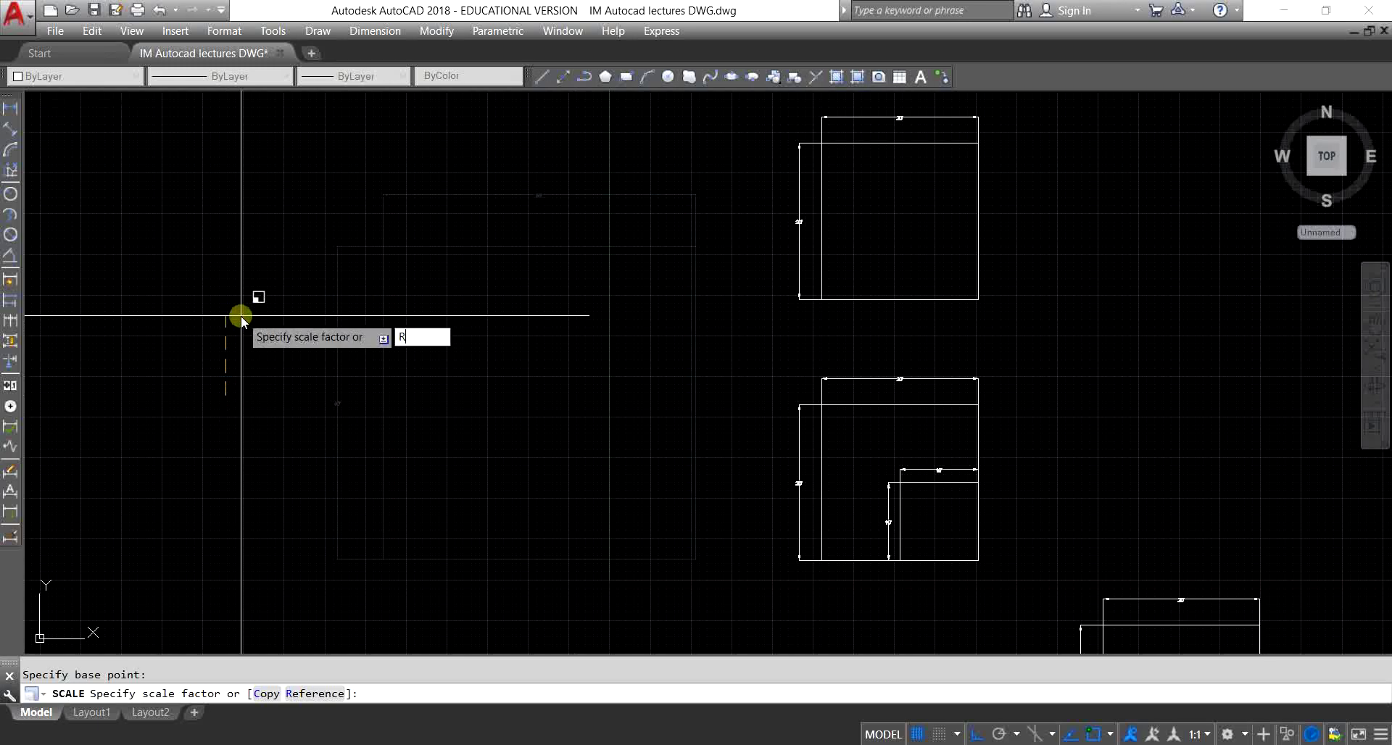
text(R)
key(Return)
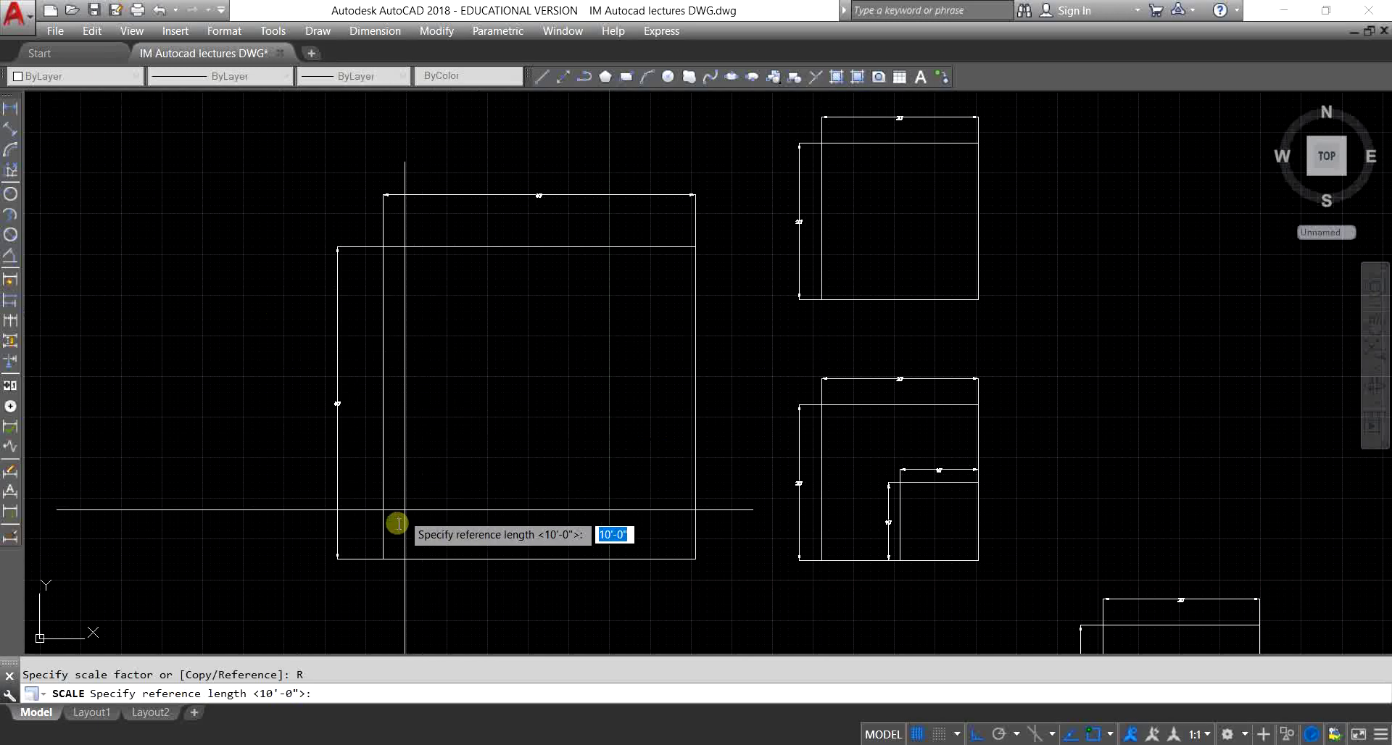
click(383, 559)
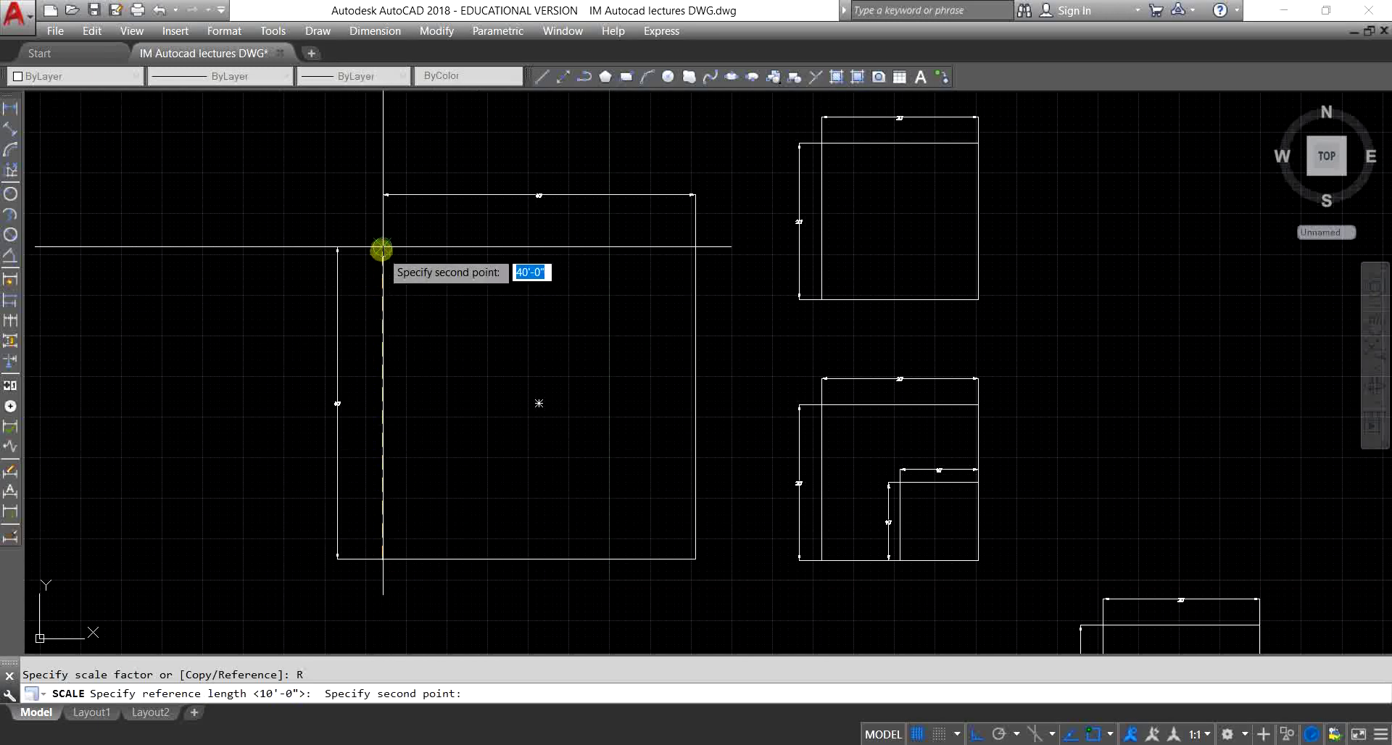
click(383, 247)
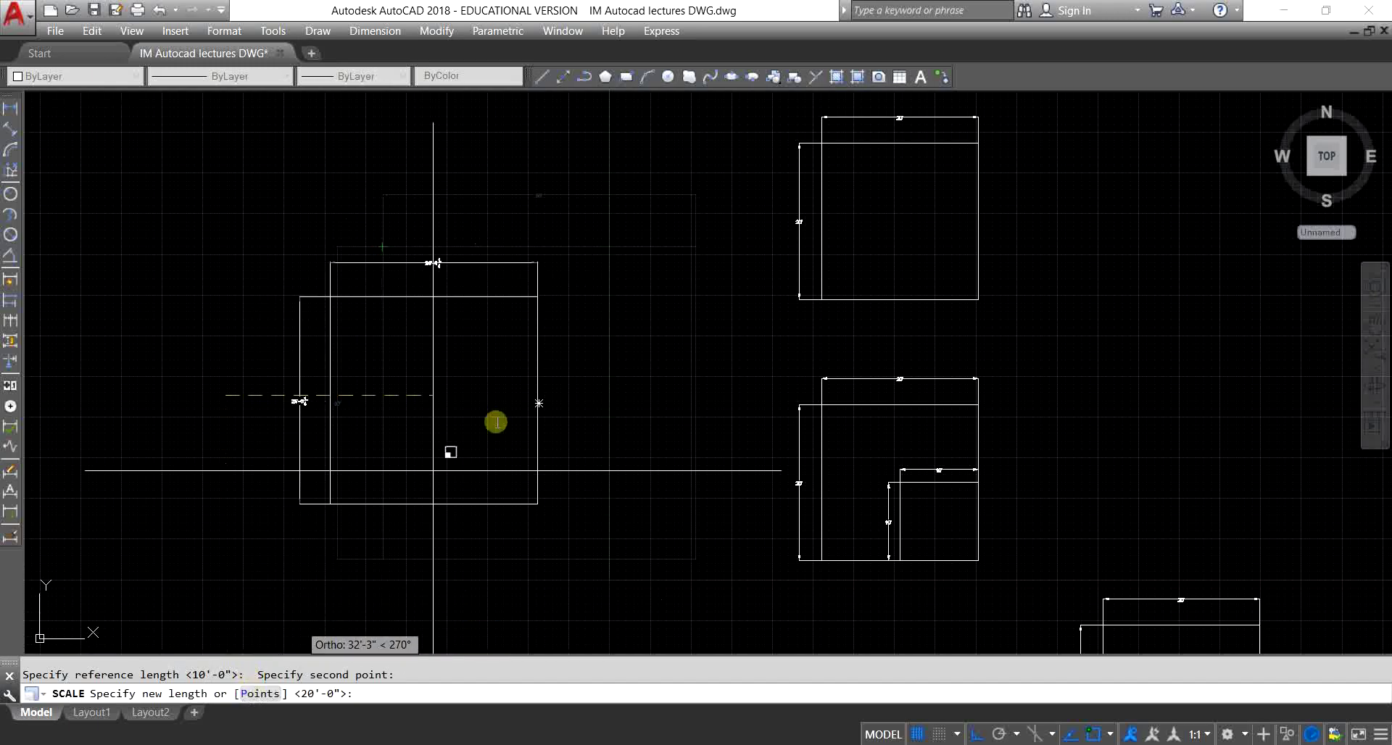
Step: Define the new length by two points, the upper and lower ends of the upper 20' square's left edge
text(P)
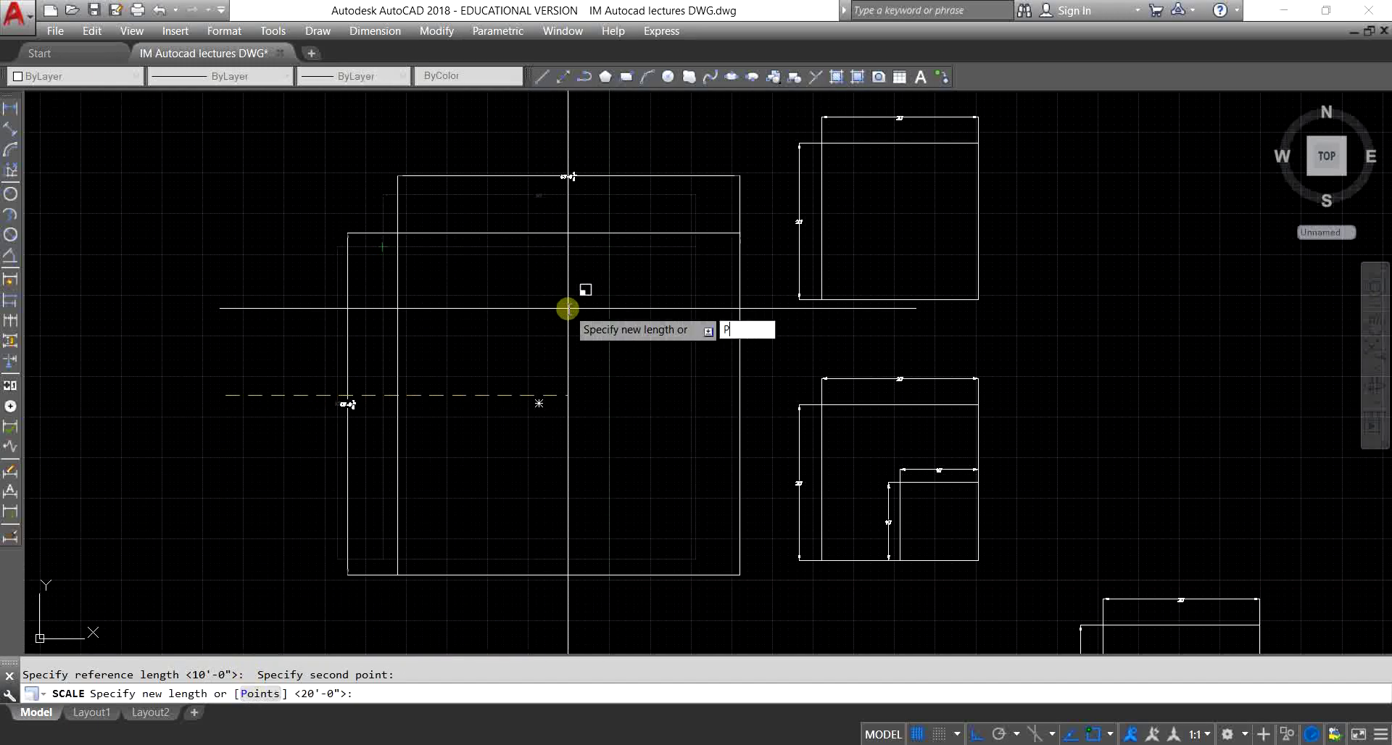
key(Return)
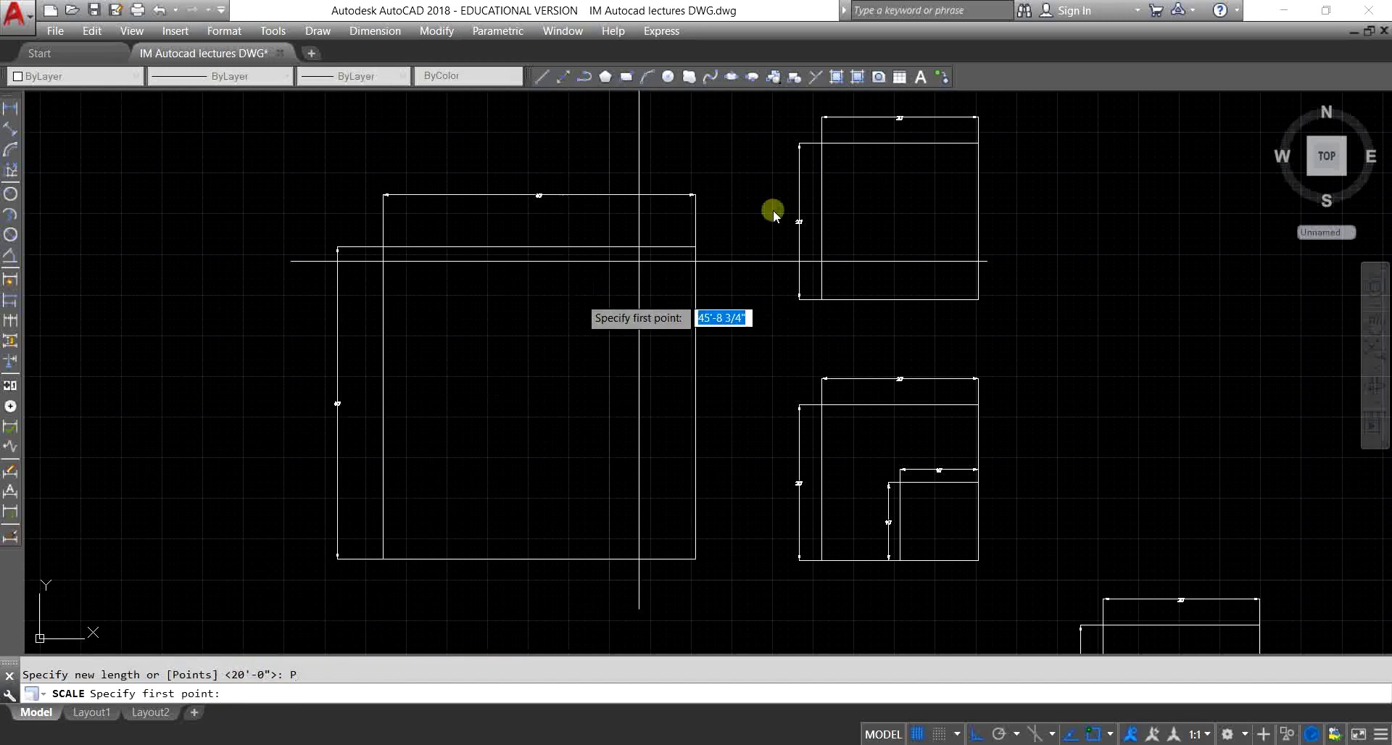
click(827, 145)
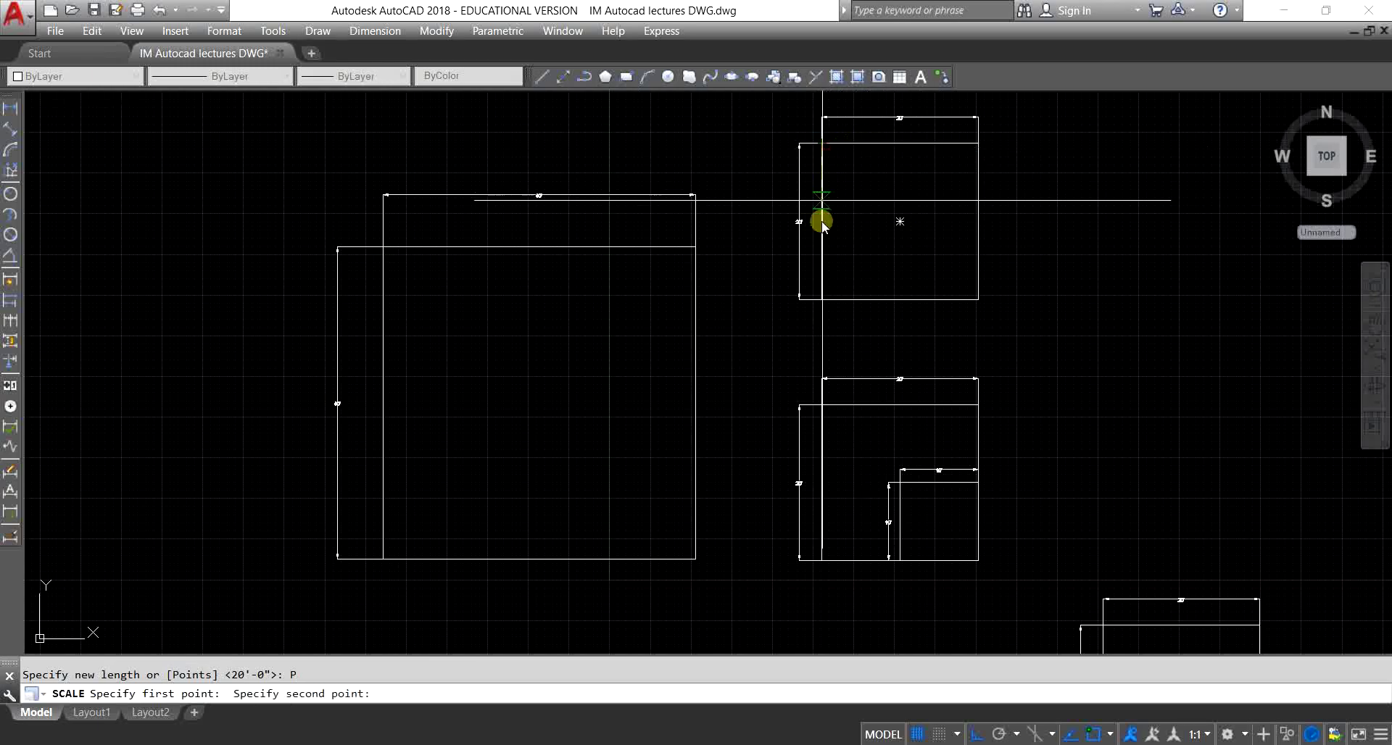
click(822, 298)
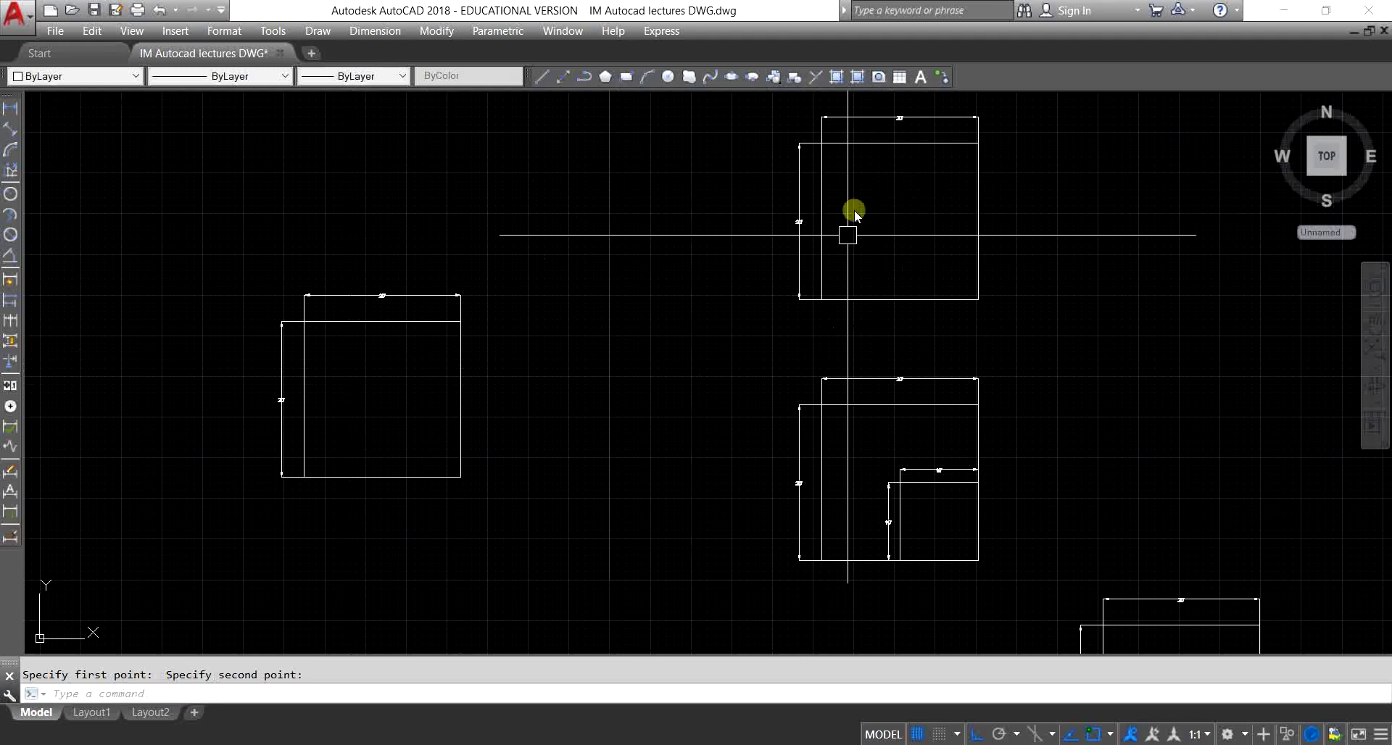
Step: Examine the dimensions of the reduced square and compare them with the upper 20' square and the nested squares
scroll(311, 393, up, 6)
scroll(404, 285, down, 4)
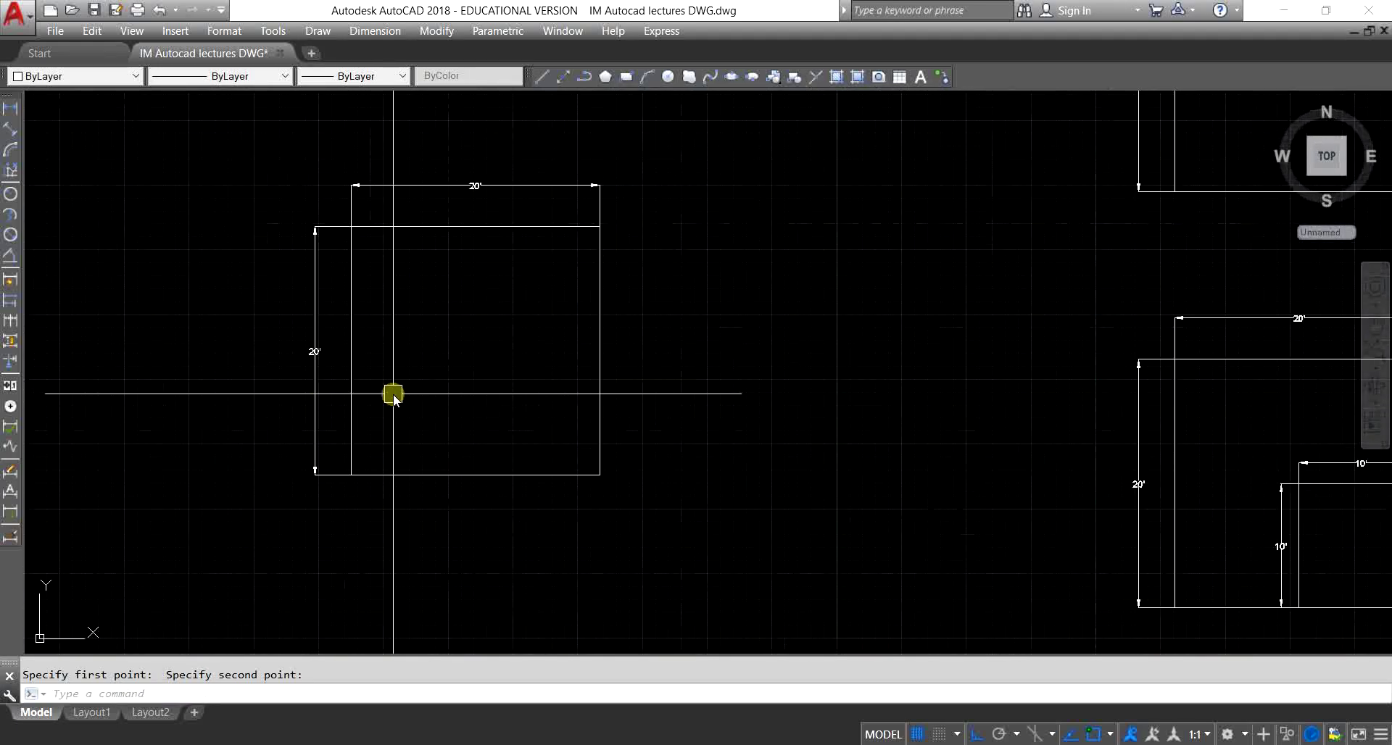
scroll(471, 206, up, 2)
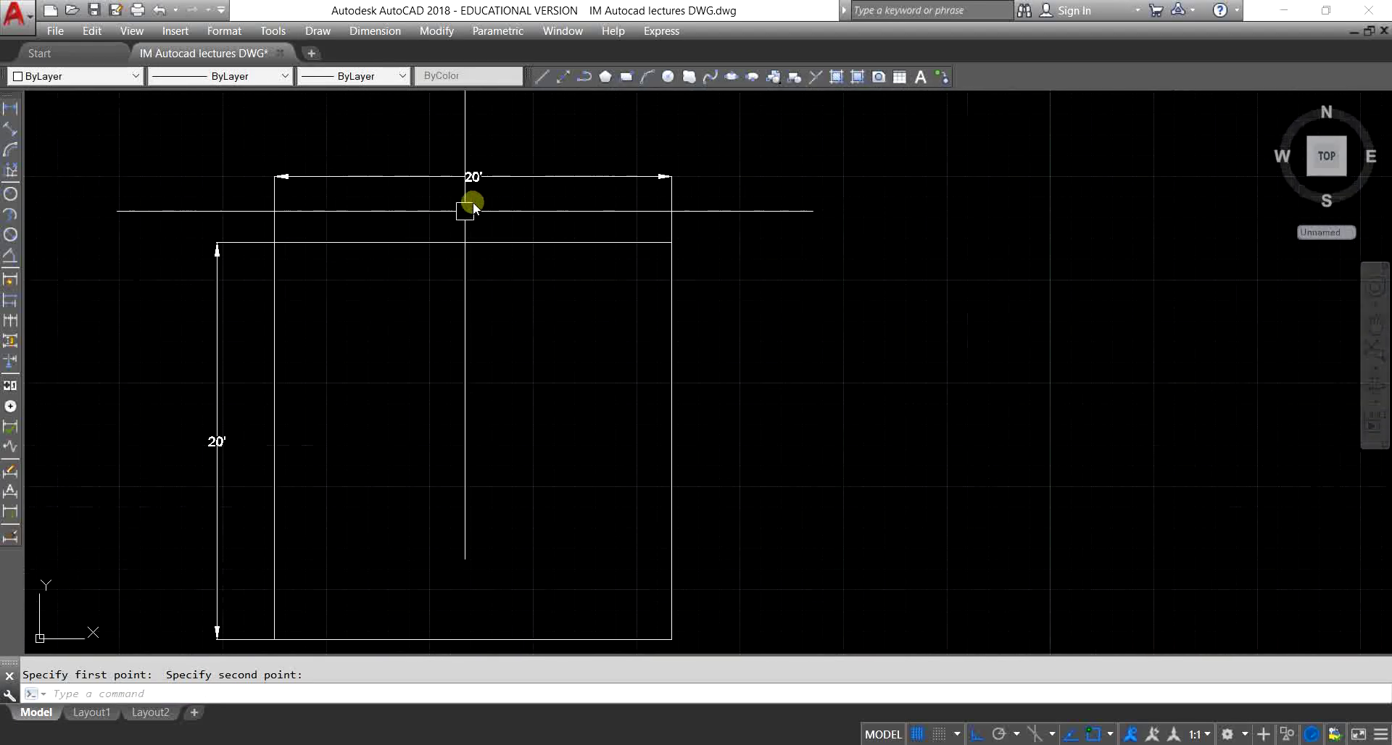
scroll(402, 294, down, 2)
scroll(320, 338, up, 4)
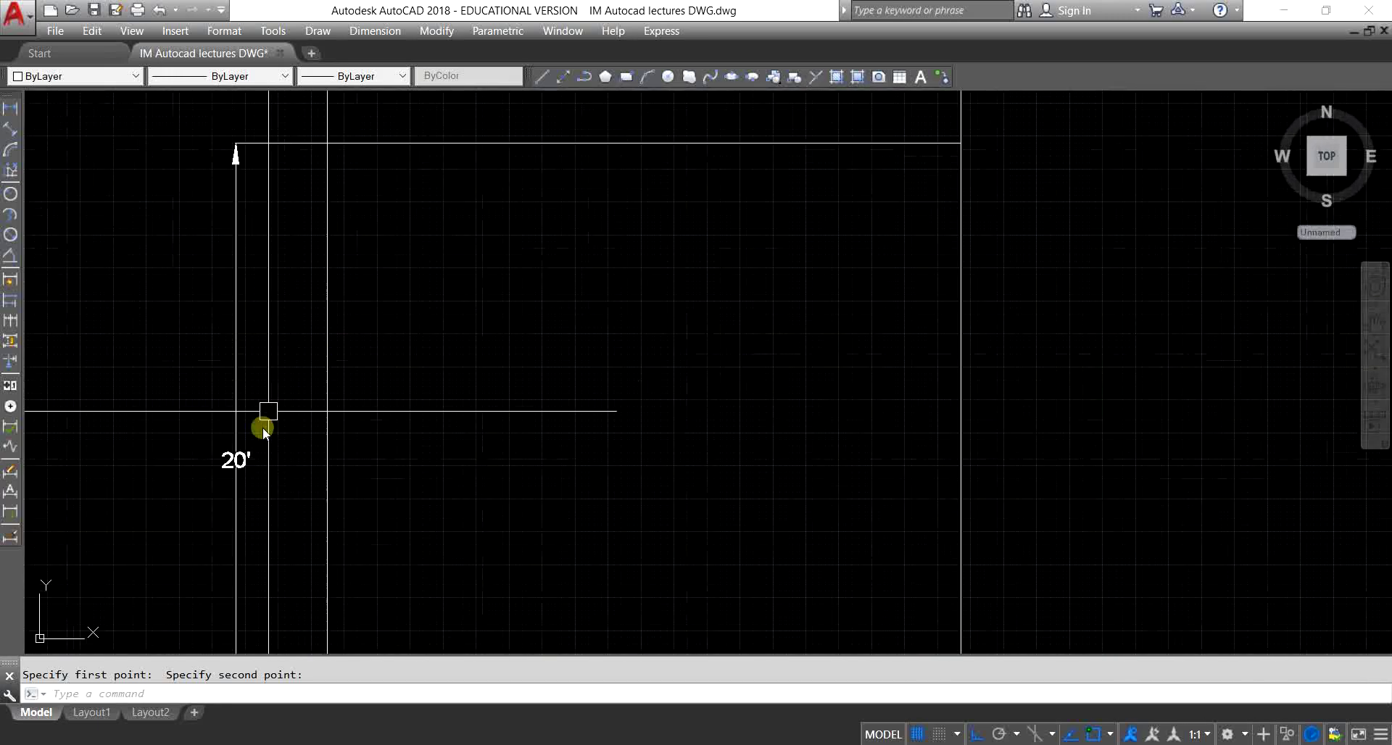
scroll(263, 427, down, 4)
scroll(210, 475, down, 3)
scroll(785, 228, up, 4)
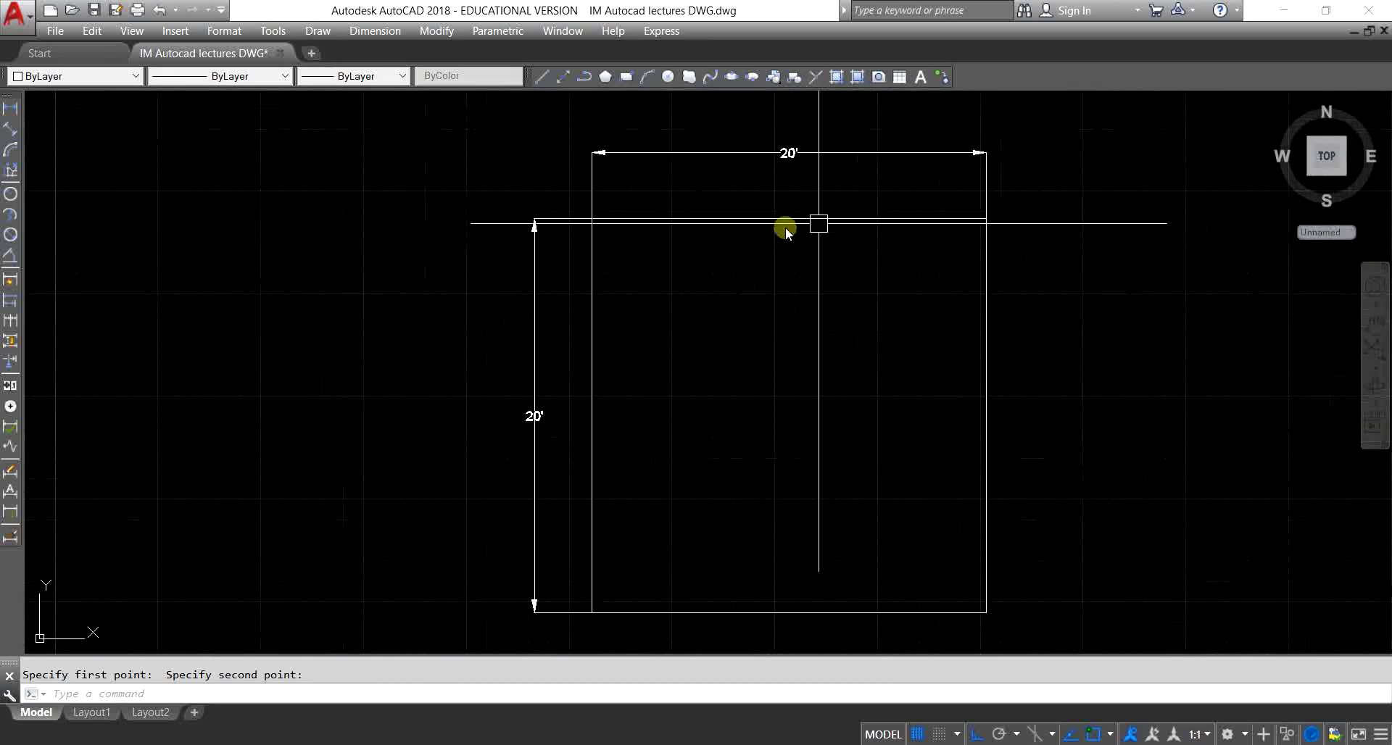
scroll(711, 298, down, 5)
scroll(721, 371, up, 2)
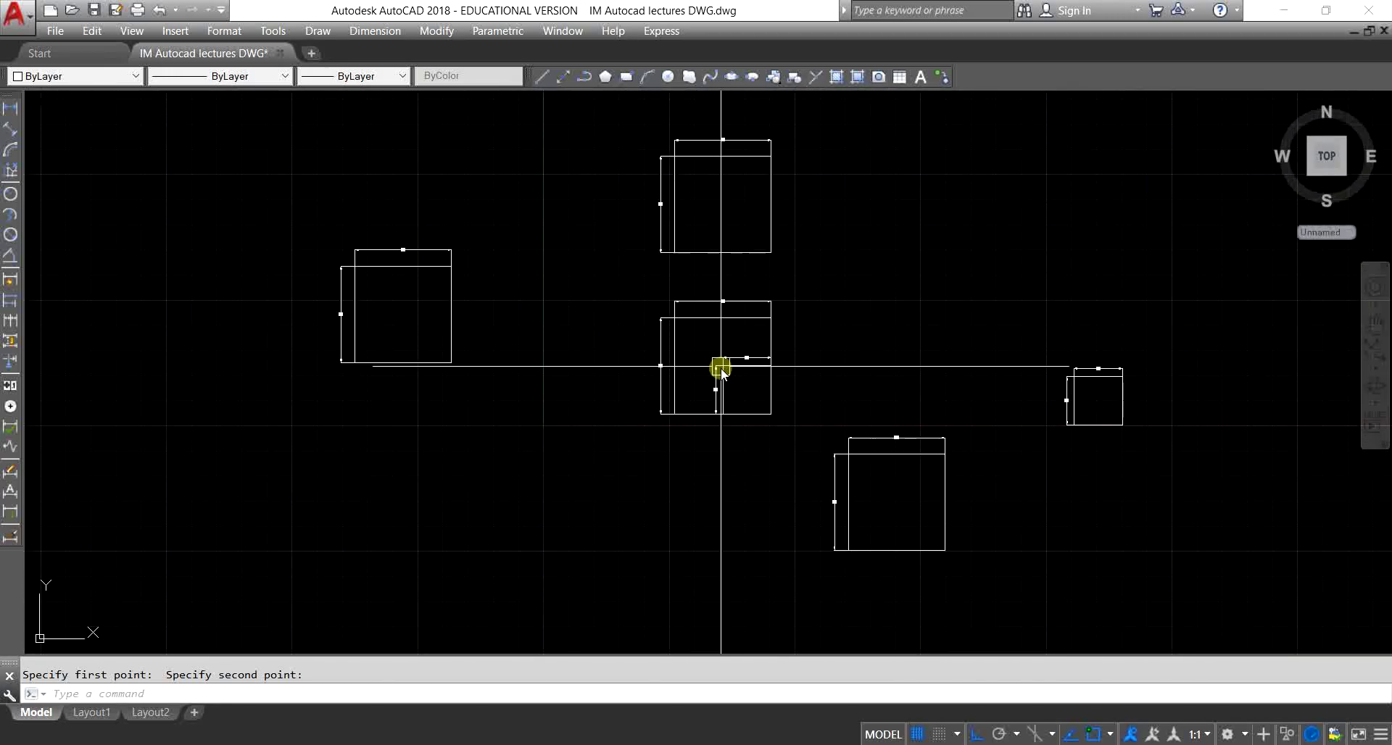
scroll(722, 370, up, 8)
scroll(653, 351, down, 4)
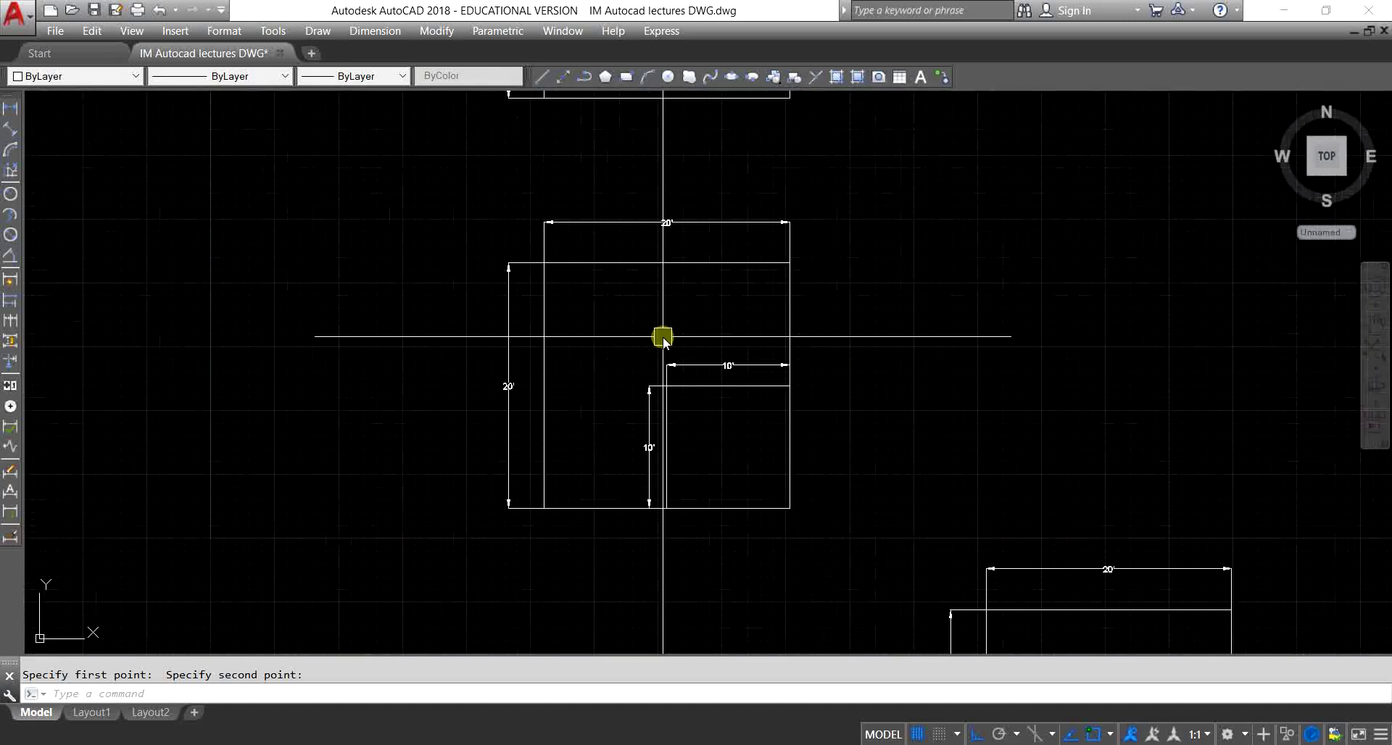